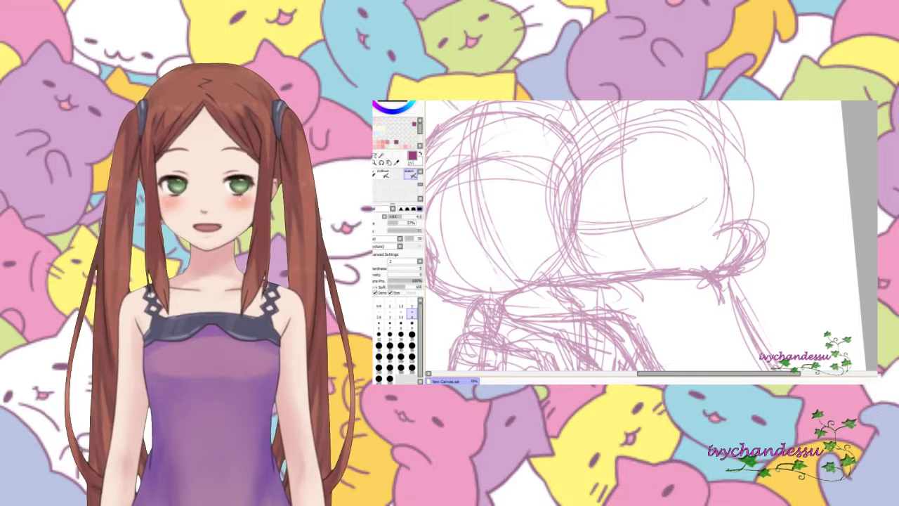
Sketch closed eyes and a brow line on the right character's face and erase the stray marks near the mouth.
{"action": "mouse_move", "coordinate": [561, 137]}
{"action": "left_mouse_down"}
{"action": "mouse_move", "coordinate": [583, 281]}
{"action": "mouse_move", "coordinate": [595, 167]}
{"action": "left_mouse_up"}
{"action": "left_click_drag", "start_coordinate": [632, 274], "coordinate": [674, 231]}
{"action": "left_click_drag", "start_coordinate": [707, 138], "coordinate": [761, 128]}
{"action": "left_click_drag", "start_coordinate": [722, 175], "coordinate": [766, 163]}
{"action": "left_click_drag", "start_coordinate": [629, 156], "coordinate": [668, 150]}
{"action": "left_click_drag", "start_coordinate": [649, 186], "coordinate": [679, 181]}
{"action": "left_click_drag", "start_coordinate": [641, 195], "coordinate": [679, 185]}
{"action": "key", "text": "e"}
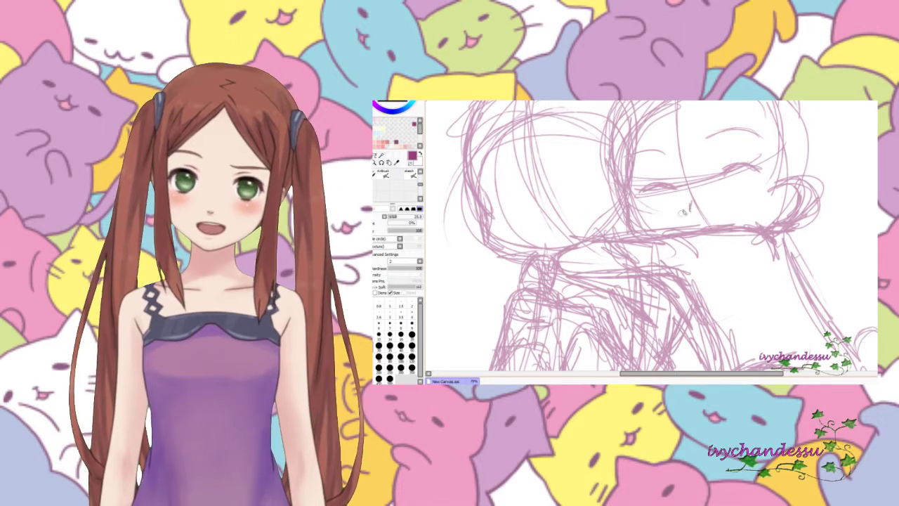
{"action": "key", "text": "["}
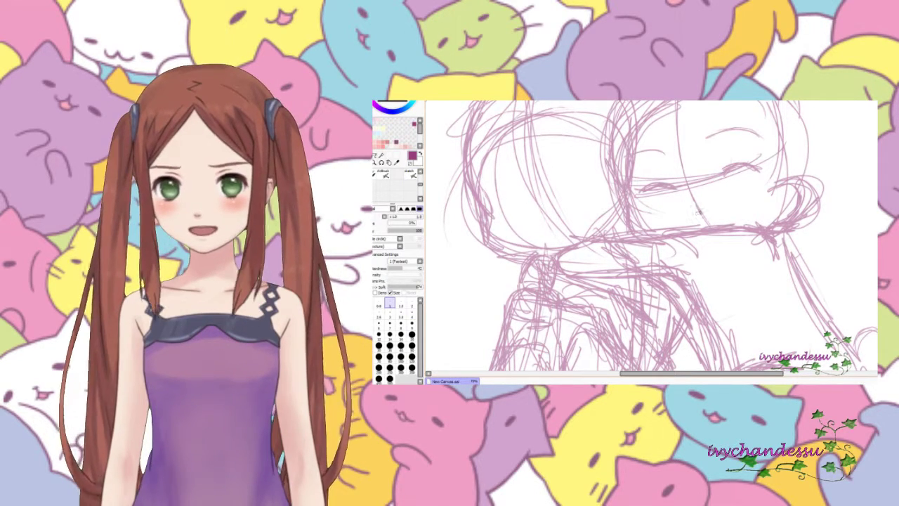
Sketch the right character's ear and add eyes and slanted blush lines to the left character's face.
{"action": "left_click_drag", "start_coordinate": [750, 191], "coordinate": [775, 174]}
{"action": "left_click_drag", "start_coordinate": [600, 141], "coordinate": [569, 152]}
{"action": "left_click_drag", "start_coordinate": [495, 191], "coordinate": [524, 194]}
{"action": "mouse_move", "coordinate": [603, 165]}
{"action": "left_mouse_down"}
{"action": "mouse_move", "coordinate": [572, 171]}
{"action": "mouse_move", "coordinate": [570, 179]}
{"action": "mouse_move", "coordinate": [597, 189]}
{"action": "left_mouse_up"}
{"action": "left_click_drag", "start_coordinate": [521, 212], "coordinate": [515, 213]}
{"action": "left_click_drag", "start_coordinate": [531, 219], "coordinate": [572, 200]}
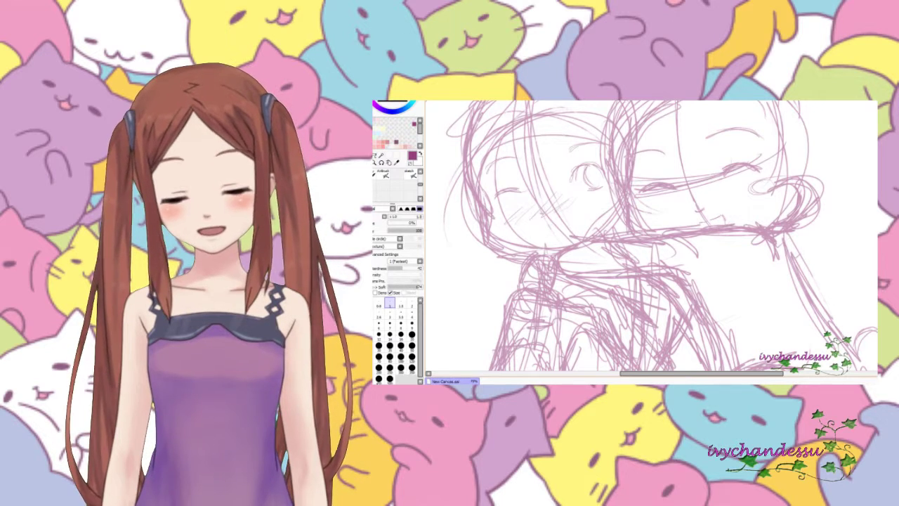
Add short strokes under the left character's chin and along the arm wrapped around the neck.
{"action": "mouse_move", "coordinate": [490, 249]}
{"action": "left_mouse_down"}
{"action": "mouse_move", "coordinate": [507, 237]}
{"action": "mouse_move", "coordinate": [528, 242]}
{"action": "left_mouse_up"}
{"action": "left_click_drag", "start_coordinate": [583, 243], "coordinate": [580, 257]}
{"action": "left_click_drag", "start_coordinate": [599, 236], "coordinate": [603, 268]}
{"action": "mouse_move", "coordinate": [583, 246]}
{"action": "left_mouse_down"}
{"action": "mouse_move", "coordinate": [602, 258]}
{"action": "mouse_move", "coordinate": [581, 271]}
{"action": "left_mouse_up"}
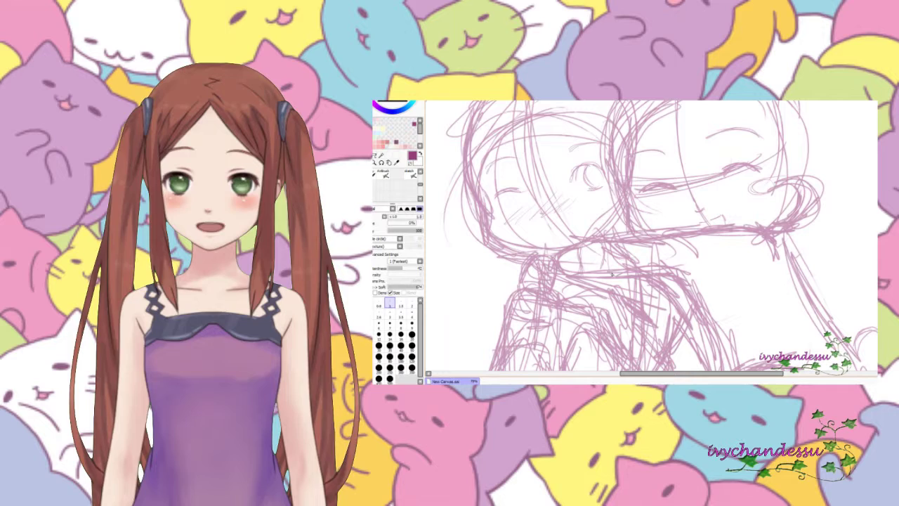
Clean up the lower edge of the left character's legs with the eraser and resketch the arms and bent legs.
{"action": "scroll", "coordinate": [590, 309], "scroll_direction": "down", "scroll_amount": 5}
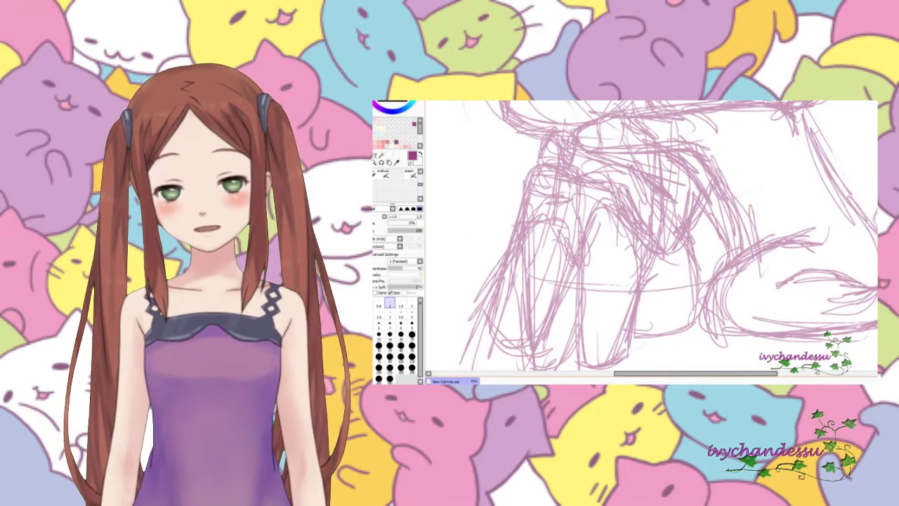
{"action": "key", "text": "e"}
{"action": "mouse_move", "coordinate": [478, 358]}
{"action": "left_mouse_down"}
{"action": "mouse_move", "coordinate": [495, 262]}
{"action": "mouse_move", "coordinate": [522, 351]}
{"action": "mouse_move", "coordinate": [531, 331]}
{"action": "mouse_move", "coordinate": [618, 355]}
{"action": "mouse_move", "coordinate": [510, 343]}
{"action": "mouse_move", "coordinate": [533, 355]}
{"action": "left_mouse_up"}
{"action": "key", "text": "n"}
{"action": "mouse_move", "coordinate": [525, 288]}
{"action": "left_mouse_down"}
{"action": "mouse_move", "coordinate": [523, 323]}
{"action": "mouse_move", "coordinate": [576, 330]}
{"action": "mouse_move", "coordinate": [627, 353]}
{"action": "left_mouse_up"}
{"action": "left_click_drag", "start_coordinate": [651, 267], "coordinate": [642, 295]}
{"action": "left_click_drag", "start_coordinate": [598, 188], "coordinate": [584, 222]}
{"action": "mouse_move", "coordinate": [548, 194]}
{"action": "left_mouse_down"}
{"action": "mouse_move", "coordinate": [521, 244]}
{"action": "mouse_move", "coordinate": [580, 220]}
{"action": "mouse_move", "coordinate": [580, 240]}
{"action": "left_mouse_up"}
{"action": "left_click_drag", "start_coordinate": [633, 211], "coordinate": [617, 281]}
Sketch the kneeling right character's hip, folded legs and feet with rough strokes.
{"action": "mouse_move", "coordinate": [829, 251]}
{"action": "left_mouse_down"}
{"action": "mouse_move", "coordinate": [815, 314]}
{"action": "mouse_move", "coordinate": [790, 325]}
{"action": "left_mouse_up"}
{"action": "mouse_move", "coordinate": [706, 283]}
{"action": "left_mouse_down"}
{"action": "mouse_move", "coordinate": [785, 272]}
{"action": "mouse_move", "coordinate": [828, 245]}
{"action": "mouse_move", "coordinate": [805, 323]}
{"action": "left_mouse_up"}
{"action": "left_click_drag", "start_coordinate": [705, 313], "coordinate": [749, 322]}
{"action": "mouse_move", "coordinate": [724, 322]}
{"action": "left_mouse_down"}
{"action": "mouse_move", "coordinate": [785, 332]}
{"action": "mouse_move", "coordinate": [763, 323]}
{"action": "left_mouse_up"}
{"action": "left_click_drag", "start_coordinate": [706, 293], "coordinate": [765, 280]}
Sketch the right character's bent sleeve below the head and the line of the back.
{"action": "left_click_drag", "start_coordinate": [725, 165], "coordinate": [743, 185]}
{"action": "left_click_drag", "start_coordinate": [658, 205], "coordinate": [745, 187]}
{"action": "left_click_drag", "start_coordinate": [708, 224], "coordinate": [752, 186]}
{"action": "left_click_drag", "start_coordinate": [659, 217], "coordinate": [716, 291]}
{"action": "left_click_drag", "start_coordinate": [755, 170], "coordinate": [796, 260]}
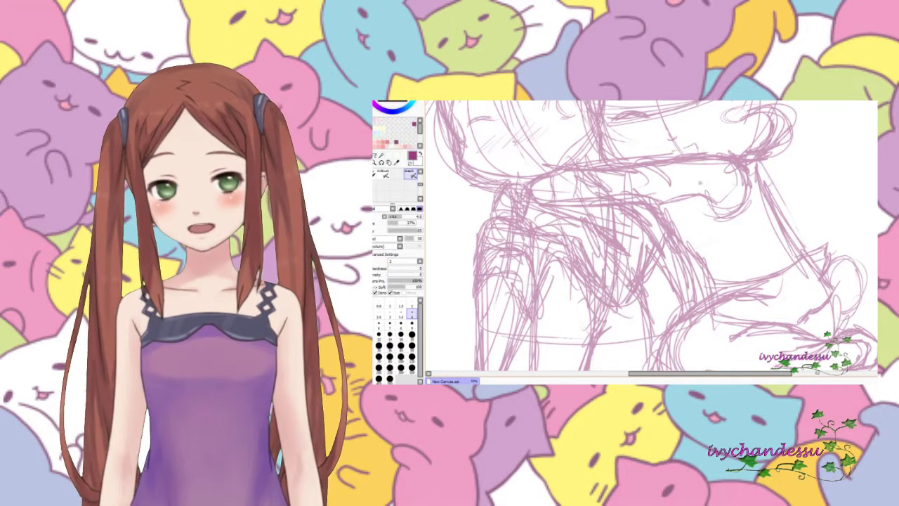
Rough in the bangs and side hair over the right character's forehead.
{"action": "scroll", "coordinate": [652, 239], "scroll_direction": "up", "scroll_amount": 3}
{"action": "mouse_move", "coordinate": [636, 114]}
{"action": "left_mouse_down"}
{"action": "mouse_move", "coordinate": [644, 200]}
{"action": "mouse_move", "coordinate": [705, 190]}
{"action": "left_mouse_up"}
{"action": "left_click_drag", "start_coordinate": [689, 136], "coordinate": [734, 221]}
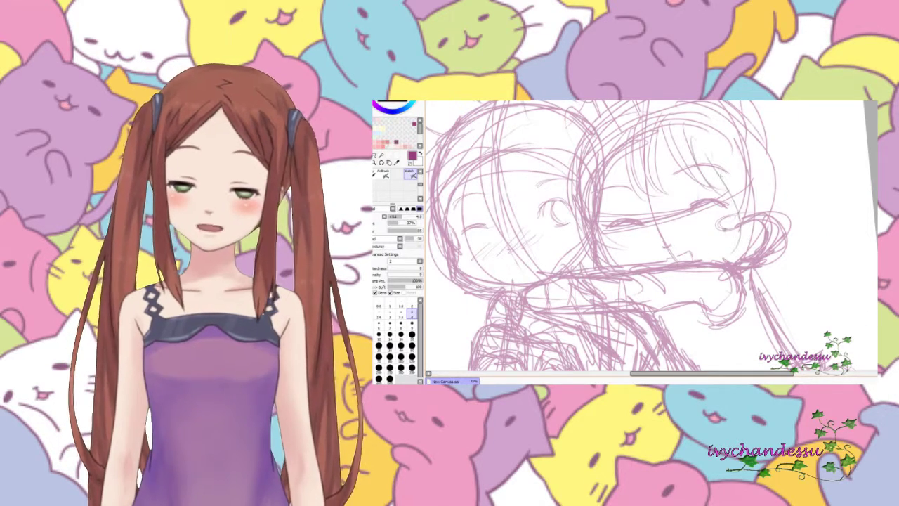
{"action": "left_click_drag", "start_coordinate": [720, 153], "coordinate": [731, 262]}
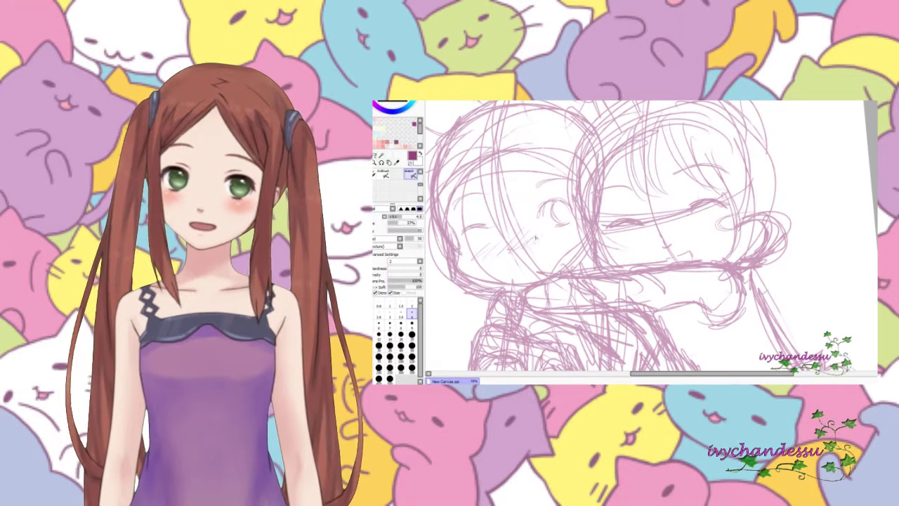
{"action": "key", "text": "ctrl+v"}
{"action": "key", "text": "ctrl+t"}
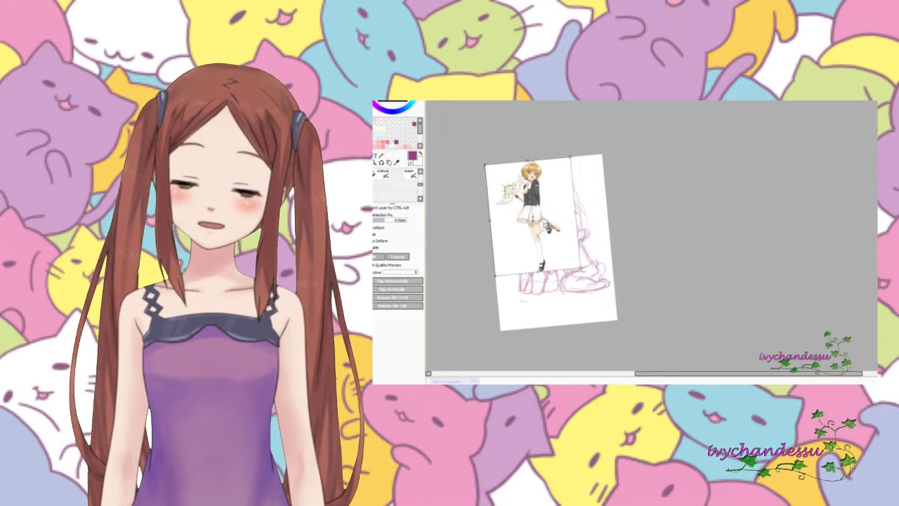
{"action": "key", "text": "ctrl+z"}
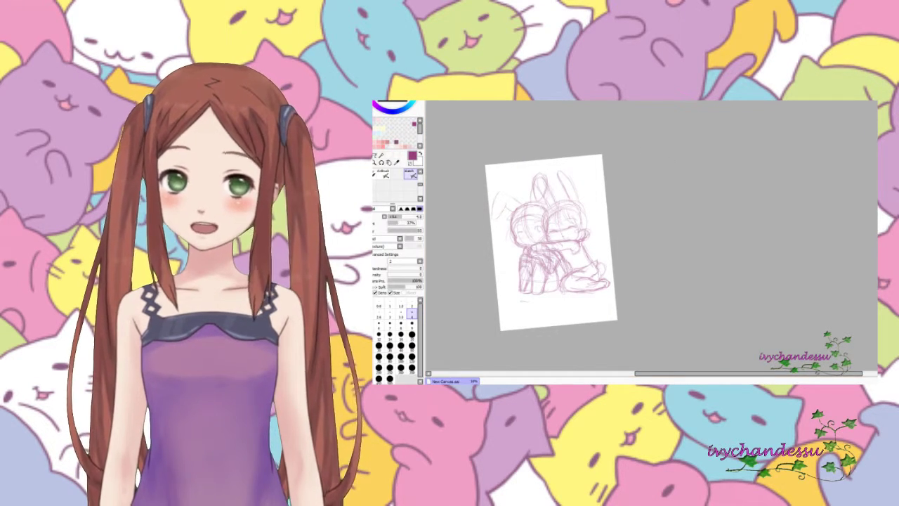
Place the orange-haired girl reference picture in a separate canvas beside the sketch.
{"action": "key", "text": "ctrl+v"}
{"action": "key", "text": "ctrl+t"}
{"action": "left_click_drag", "start_coordinate": [652, 154], "coordinate": [770, 345]}
{"action": "key", "text": "Return"}
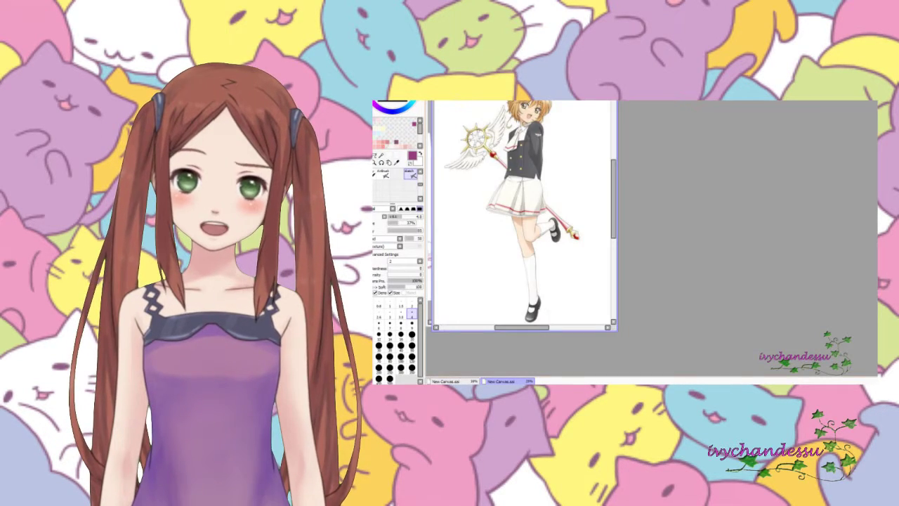
{"action": "scroll", "coordinate": [553, 158], "scroll_direction": "up", "scroll_amount": 5}
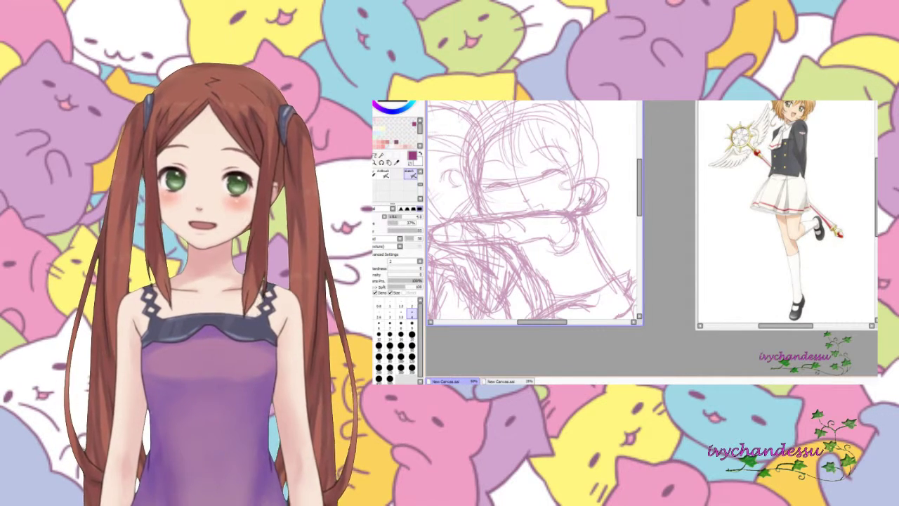
Sketch the right character's bangs and closed eyes in black over the pink rough, following the reference.
{"action": "left_click", "coordinate": [425, 105]}
{"action": "mouse_move", "coordinate": [500, 120]}
{"action": "left_mouse_down"}
{"action": "mouse_move", "coordinate": [520, 161]}
{"action": "mouse_move", "coordinate": [531, 152]}
{"action": "mouse_move", "coordinate": [542, 162]}
{"action": "left_mouse_up"}
{"action": "left_click_drag", "start_coordinate": [535, 124], "coordinate": [554, 164]}
{"action": "left_click_drag", "start_coordinate": [545, 133], "coordinate": [572, 195]}
{"action": "left_click_drag", "start_coordinate": [566, 161], "coordinate": [573, 193]}
{"action": "mouse_move", "coordinate": [477, 128]}
{"action": "left_mouse_down"}
{"action": "mouse_move", "coordinate": [501, 172]}
{"action": "mouse_move", "coordinate": [570, 178]}
{"action": "left_mouse_up"}
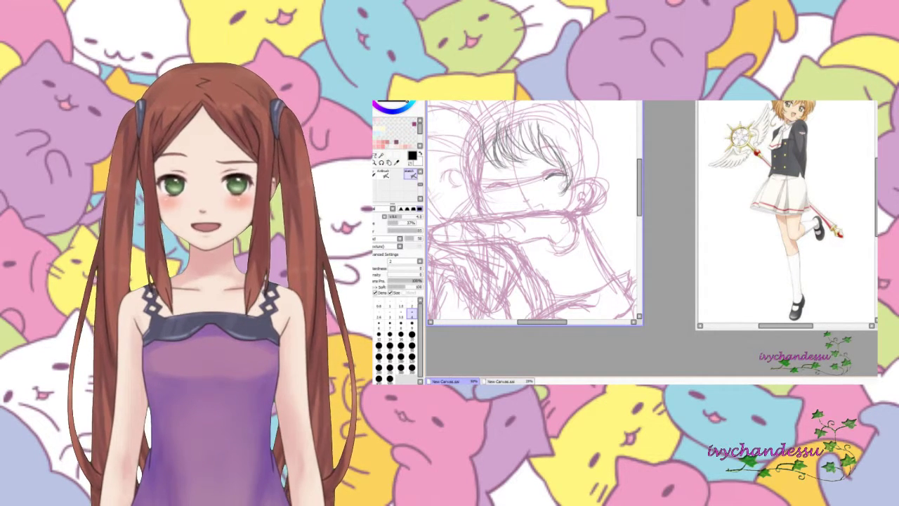
{"action": "left_click_drag", "start_coordinate": [491, 186], "coordinate": [510, 187]}
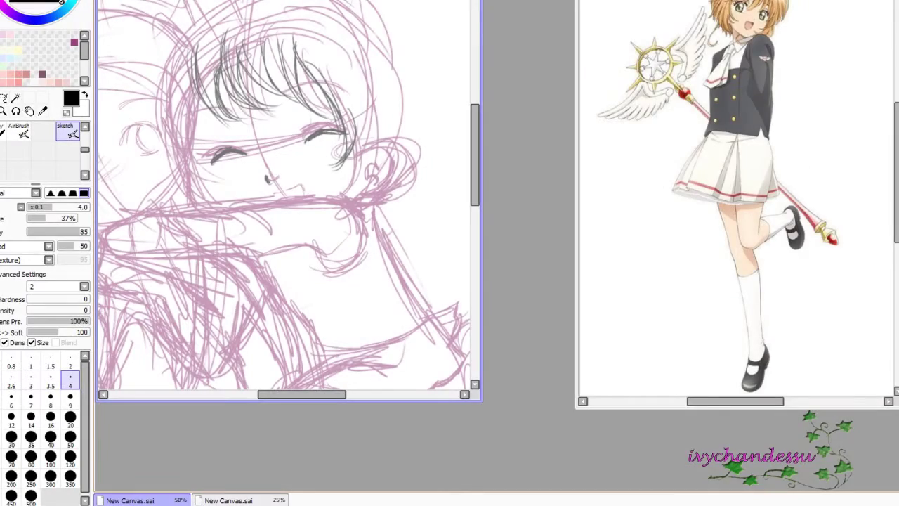
Sketch the right character's outer hair, long side lock beside the ear and mouth in black.
{"action": "left_click_drag", "start_coordinate": [571, 99], "coordinate": [600, 147]}
{"action": "left_click_drag", "start_coordinate": [587, 115], "coordinate": [601, 164]}
{"action": "left_click_drag", "start_coordinate": [359, 2], "coordinate": [411, 66]}
{"action": "left_click_drag", "start_coordinate": [379, 14], "coordinate": [409, 105]}
{"action": "mouse_move", "coordinate": [352, 28]}
{"action": "left_mouse_down"}
{"action": "mouse_move", "coordinate": [387, 140]}
{"action": "mouse_move", "coordinate": [359, 73]}
{"action": "mouse_move", "coordinate": [368, 175]}
{"action": "left_mouse_up"}
{"action": "mouse_move", "coordinate": [352, 81]}
{"action": "left_mouse_down"}
{"action": "mouse_move", "coordinate": [348, 169]}
{"action": "mouse_move", "coordinate": [375, 247]}
{"action": "left_mouse_up"}
{"action": "left_click_drag", "start_coordinate": [360, 149], "coordinate": [349, 220]}
{"action": "left_click_drag", "start_coordinate": [352, 177], "coordinate": [373, 249]}
{"action": "left_click_drag", "start_coordinate": [274, 196], "coordinate": [309, 187]}
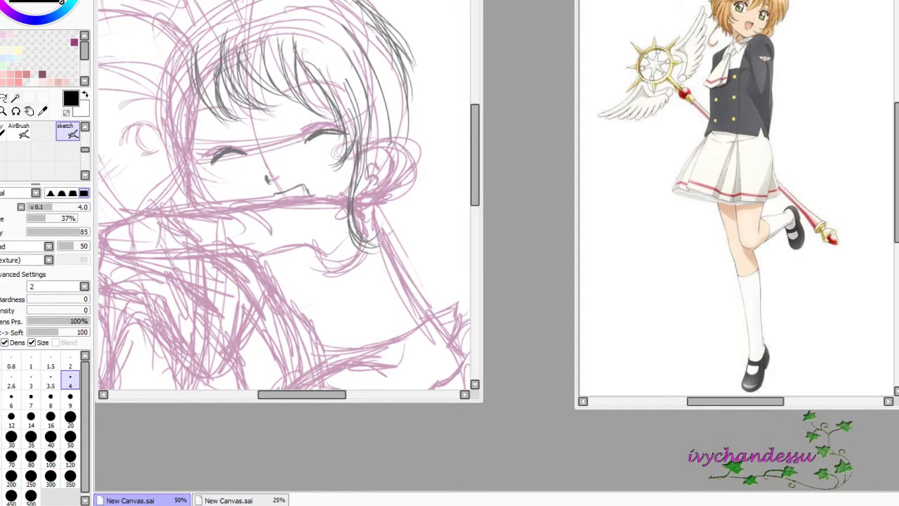
Sketch the right character's torso in black, from below the sleeve down to the waist and along the back.
{"action": "mouse_move", "coordinate": [313, 247]}
{"action": "left_mouse_down"}
{"action": "mouse_move", "coordinate": [308, 274]}
{"action": "mouse_move", "coordinate": [336, 323]}
{"action": "left_mouse_up"}
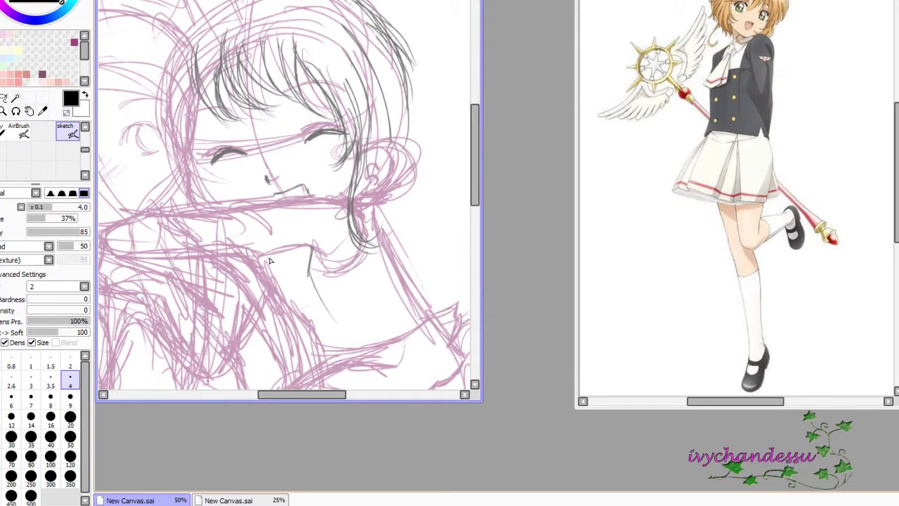
{"action": "mouse_move", "coordinate": [268, 255]}
{"action": "left_mouse_down"}
{"action": "mouse_move", "coordinate": [319, 350]}
{"action": "mouse_move", "coordinate": [294, 280]}
{"action": "mouse_move", "coordinate": [342, 353]}
{"action": "left_mouse_up"}
{"action": "mouse_move", "coordinate": [306, 252]}
{"action": "left_mouse_down"}
{"action": "mouse_move", "coordinate": [362, 349]}
{"action": "mouse_move", "coordinate": [433, 348]}
{"action": "left_mouse_up"}
{"action": "left_click_drag", "start_coordinate": [382, 229], "coordinate": [436, 321]}
{"action": "left_click_drag", "start_coordinate": [411, 295], "coordinate": [424, 355]}
{"action": "left_click_drag", "start_coordinate": [407, 320], "coordinate": [440, 352]}
Sketch the left character's mouth, bangs and side hair in black over the pink rough.
{"action": "mouse_move", "coordinate": [304, 223]}
{"action": "left_mouse_down"}
{"action": "mouse_move", "coordinate": [328, 179]}
{"action": "mouse_move", "coordinate": [453, 164]}
{"action": "left_mouse_up"}
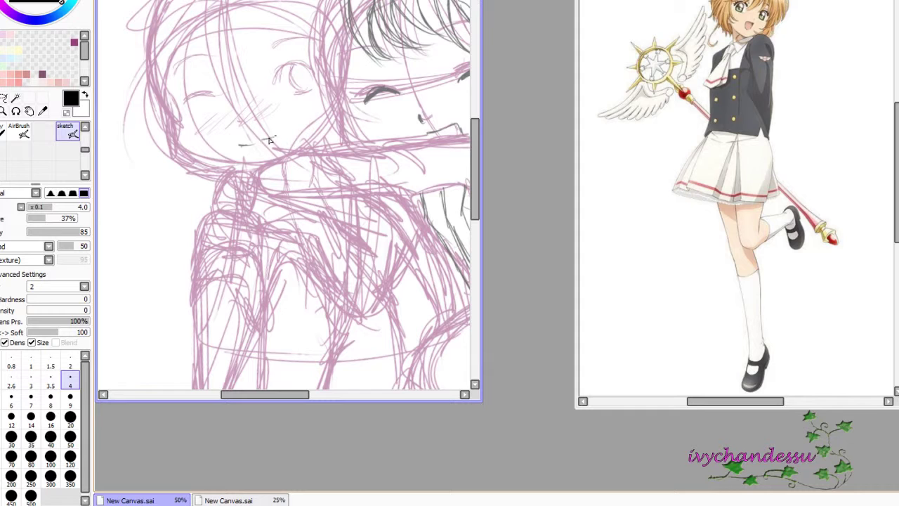
{"action": "mouse_move", "coordinate": [193, 2]}
{"action": "left_mouse_down"}
{"action": "mouse_move", "coordinate": [206, 42]}
{"action": "mouse_move", "coordinate": [219, 39]}
{"action": "left_mouse_up"}
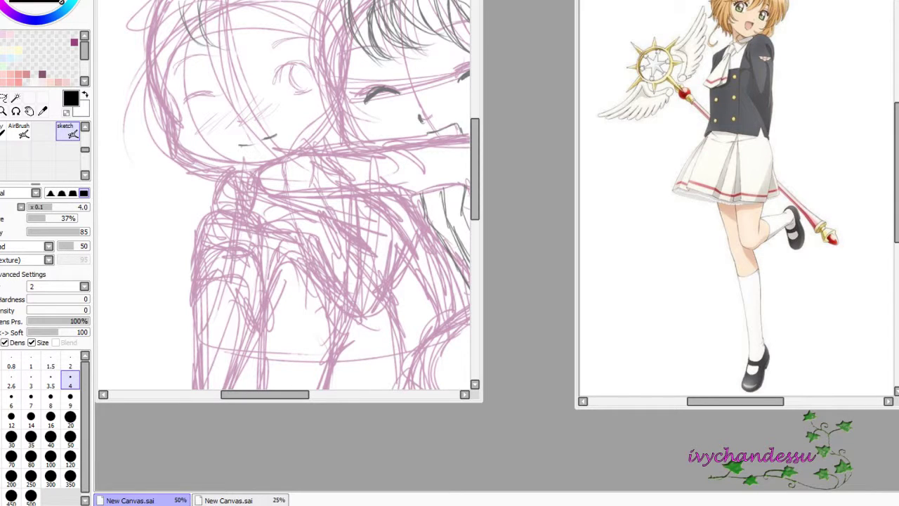
{"action": "left_click_drag", "start_coordinate": [198, 1], "coordinate": [226, 49]}
{"action": "left_click_drag", "start_coordinate": [253, 1], "coordinate": [248, 50]}
{"action": "mouse_move", "coordinate": [170, 2]}
{"action": "left_mouse_down"}
{"action": "mouse_move", "coordinate": [182, 57]}
{"action": "mouse_move", "coordinate": [148, 81]}
{"action": "left_mouse_up"}
{"action": "left_click_drag", "start_coordinate": [175, 19], "coordinate": [184, 79]}
{"action": "left_click_drag", "start_coordinate": [135, 26], "coordinate": [165, 108]}
Continue the black sketch over the remaining rough lines of the two hugging characters.
{"action": "key", "text": "Delete"}
{"action": "scroll", "coordinate": [218, 152], "scroll_direction": "down", "scroll_amount": 3}
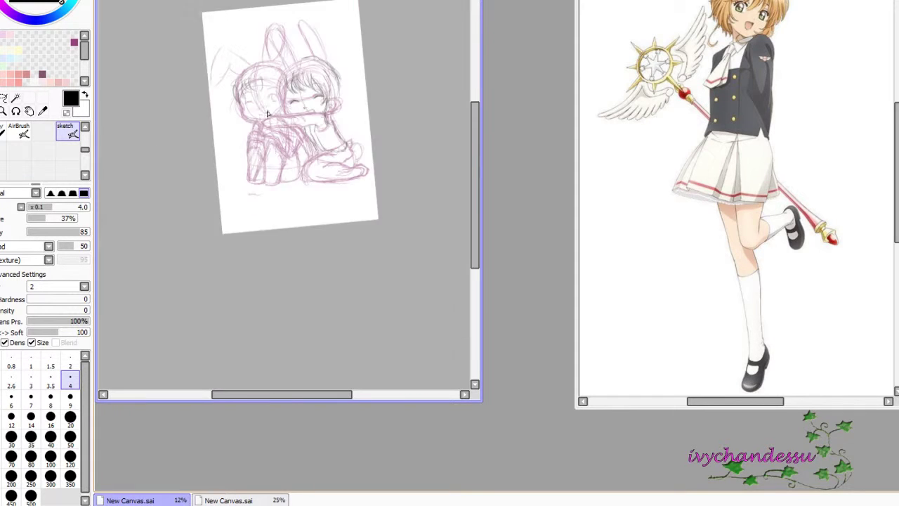
{"action": "key", "text": "Delete"}
{"action": "mouse_move", "coordinate": [361, 170]}
{"action": "left_mouse_down"}
{"action": "mouse_move", "coordinate": [348, 193]}
{"action": "mouse_move", "coordinate": [417, 174]}
{"action": "left_mouse_up"}
{"action": "mouse_move", "coordinate": [279, 165]}
{"action": "left_mouse_down"}
{"action": "mouse_move", "coordinate": [302, 189]}
{"action": "mouse_move", "coordinate": [331, 192]}
{"action": "left_mouse_up"}
{"action": "left_click_drag", "start_coordinate": [376, 48], "coordinate": [383, 65]}
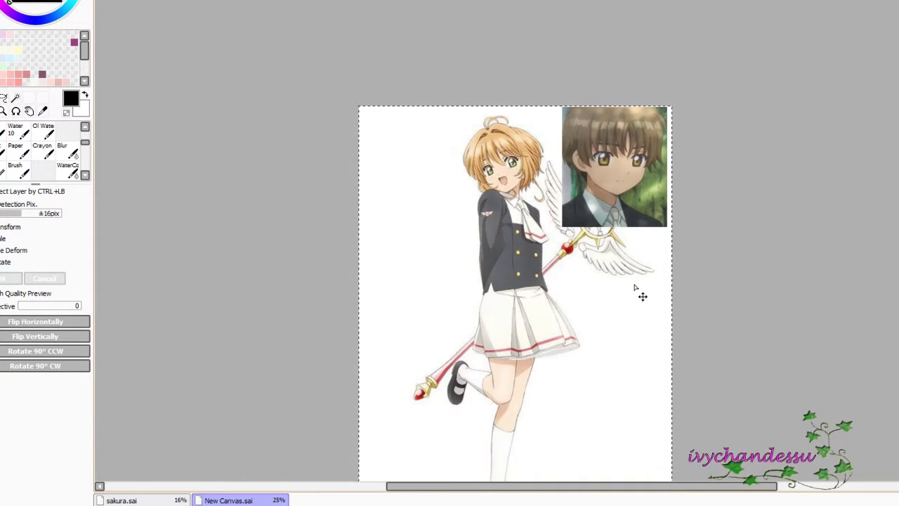
Sample the girl's orange hair colours from the reference picture and return to sakura.sai.
{"action": "scroll", "coordinate": [634, 295], "scroll_direction": "up", "scroll_amount": 3}
{"action": "right_click", "coordinate": [541, 171]}
{"action": "right_click", "coordinate": [626, 240]}
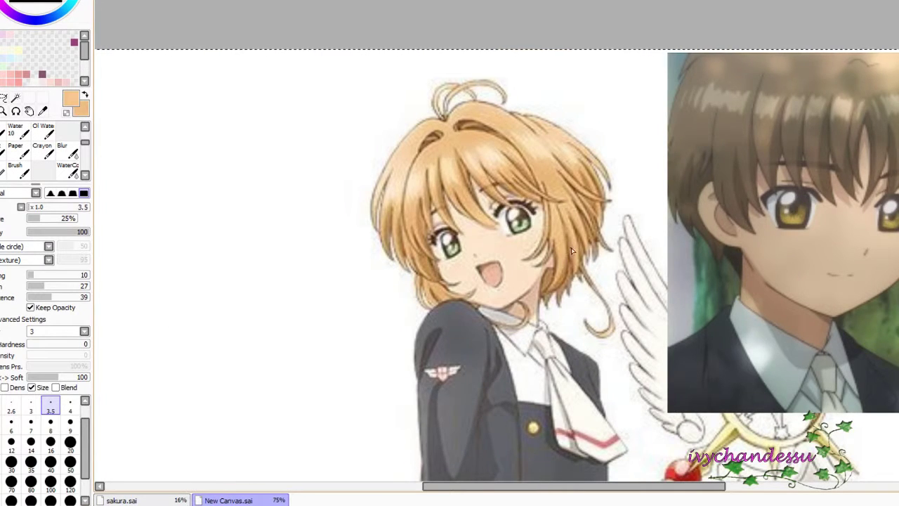
{"action": "left_click", "coordinate": [181, 500]}
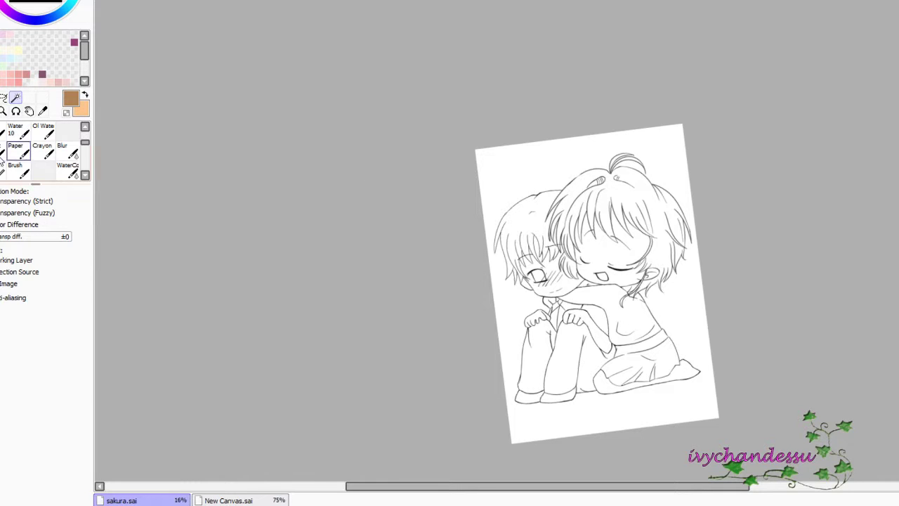
Select the girl's hair with the Magic Wand and extend the selection into the tips of the bangs.
{"action": "left_click", "coordinate": [664, 217]}
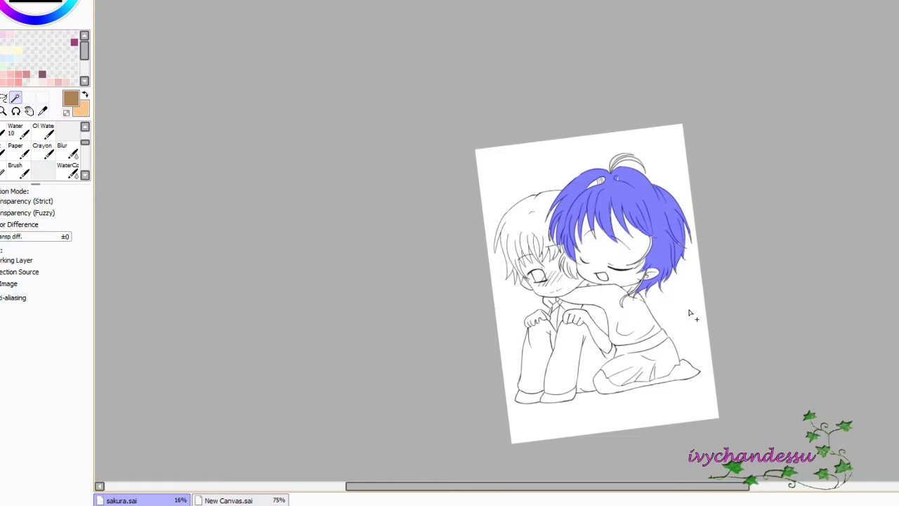
{"action": "scroll", "coordinate": [333, 252], "scroll_direction": "up", "scroll_amount": 5}
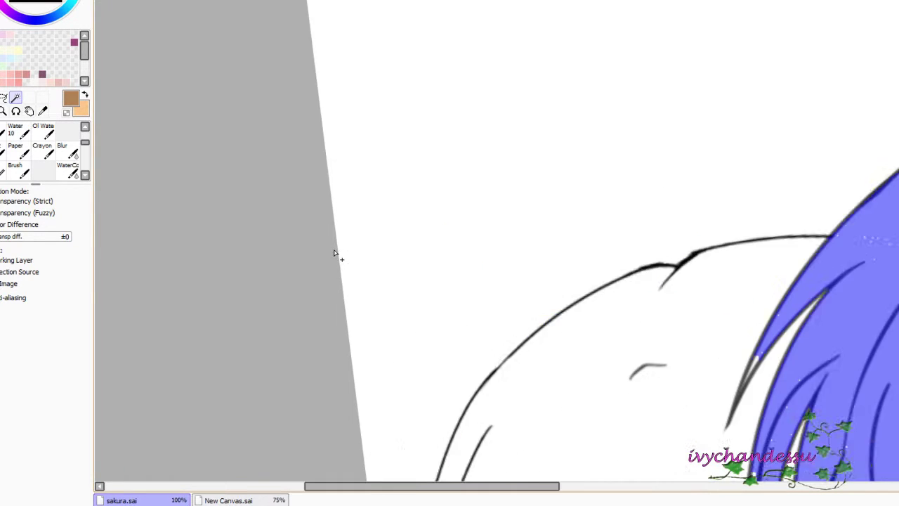
{"action": "key", "text": "b"}
{"action": "scroll", "coordinate": [817, 124], "scroll_direction": "up", "scroll_amount": 4}
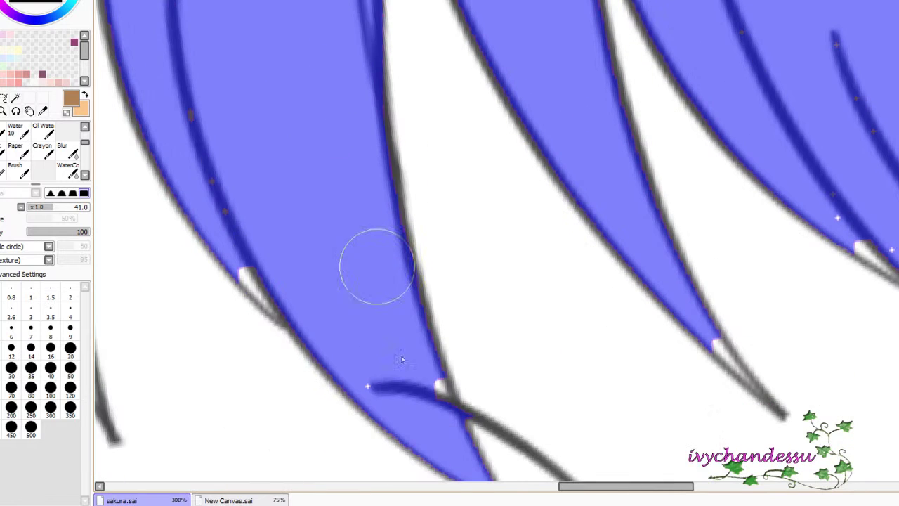
{"action": "left_click_drag", "start_coordinate": [349, 329], "coordinate": [663, 174]}
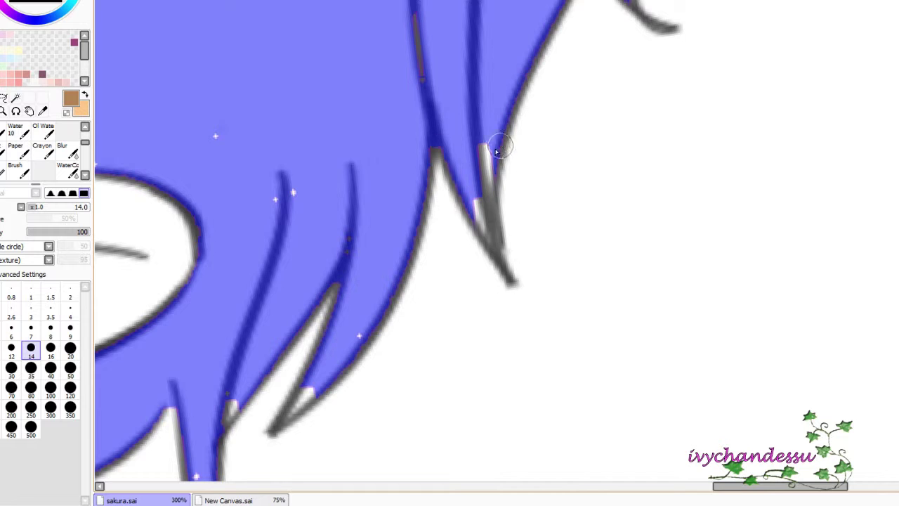
Extend the hair selection into the unselected tips of the girl's side and back locks with a size 14 selection brush.
{"action": "left_click_drag", "start_coordinate": [496, 149], "coordinate": [500, 239]}
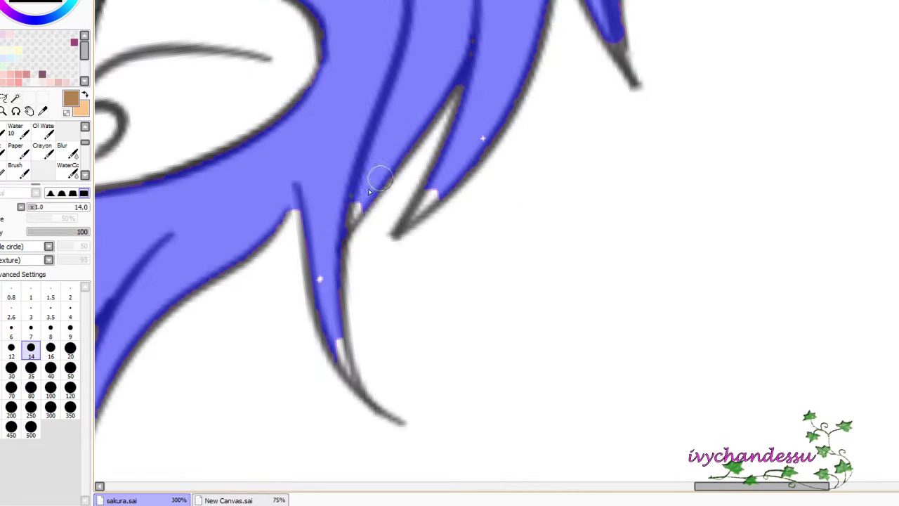
{"action": "left_click_drag", "start_coordinate": [373, 180], "coordinate": [334, 309]}
{"action": "left_click_drag", "start_coordinate": [450, 184], "coordinate": [419, 210]}
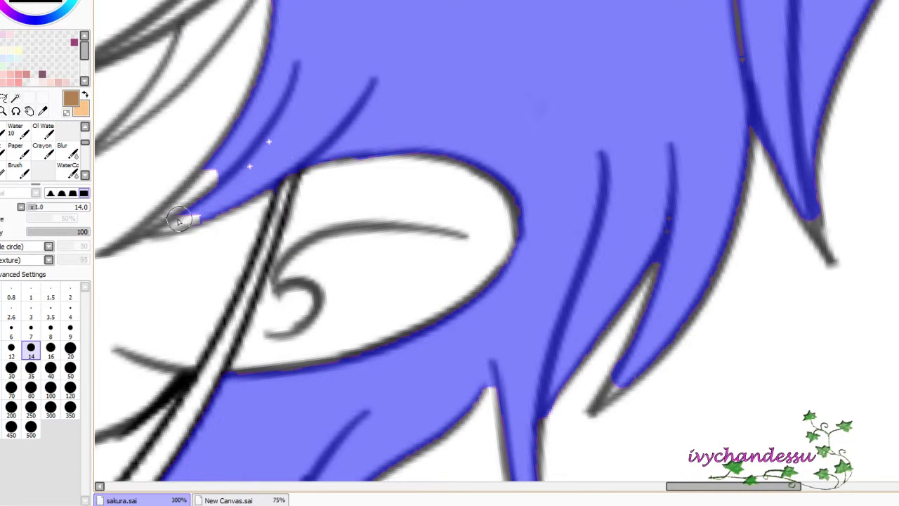
{"action": "left_click_drag", "start_coordinate": [225, 135], "coordinate": [194, 221]}
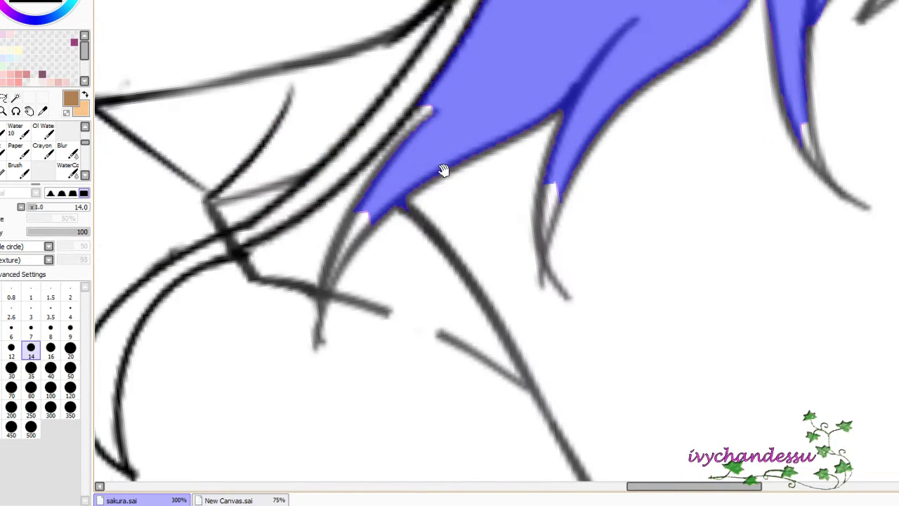
{"action": "left_click_drag", "start_coordinate": [443, 171], "coordinate": [628, 105]}
Add the remaining strand tips around the girl's lower locks and bangs to the hair selection.
{"action": "left_click", "coordinate": [15, 97]}
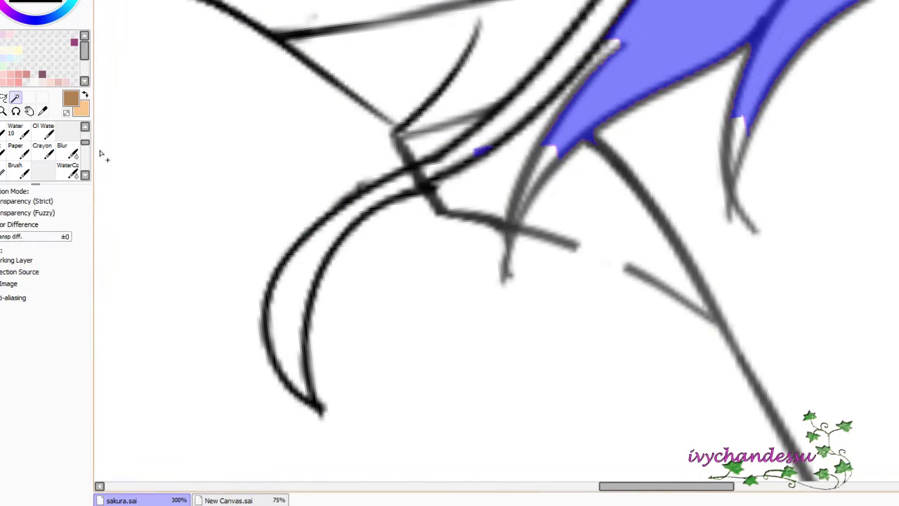
{"action": "left_click", "coordinate": [625, 62]}
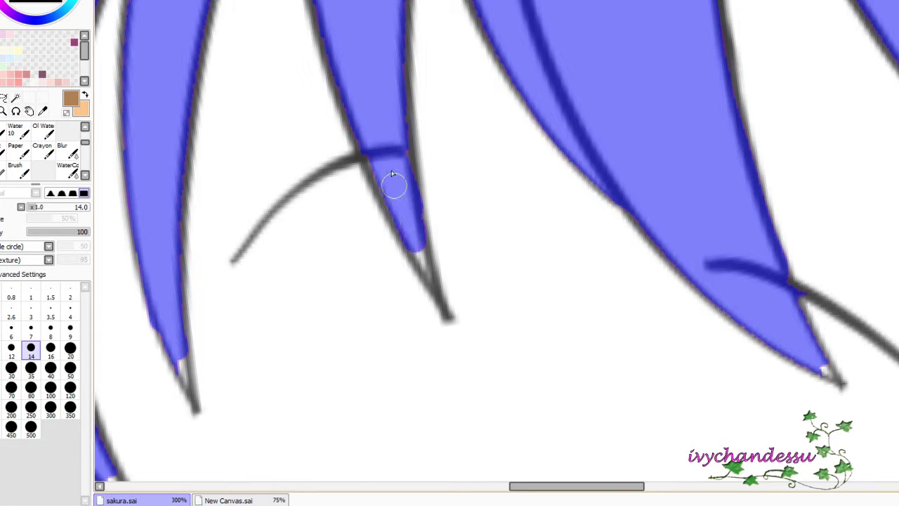
{"action": "left_click_drag", "start_coordinate": [392, 173], "coordinate": [217, 211]}
{"action": "left_click", "coordinate": [31, 292]}
{"action": "mouse_move", "coordinate": [251, 302]}
{"action": "left_mouse_down"}
{"action": "mouse_move", "coordinate": [225, 201]}
{"action": "mouse_move", "coordinate": [242, 253]}
{"action": "left_mouse_up"}
{"action": "mouse_move", "coordinate": [238, 218]}
{"action": "left_mouse_down"}
{"action": "mouse_move", "coordinate": [46, 226]}
{"action": "mouse_move", "coordinate": [412, 175]}
{"action": "mouse_move", "coordinate": [607, 83]}
{"action": "mouse_move", "coordinate": [606, 12]}
{"action": "mouse_move", "coordinate": [653, 76]}
{"action": "mouse_move", "coordinate": [538, 94]}
{"action": "mouse_move", "coordinate": [597, 180]}
{"action": "left_mouse_up"}
{"action": "key", "text": "ctrl+t"}
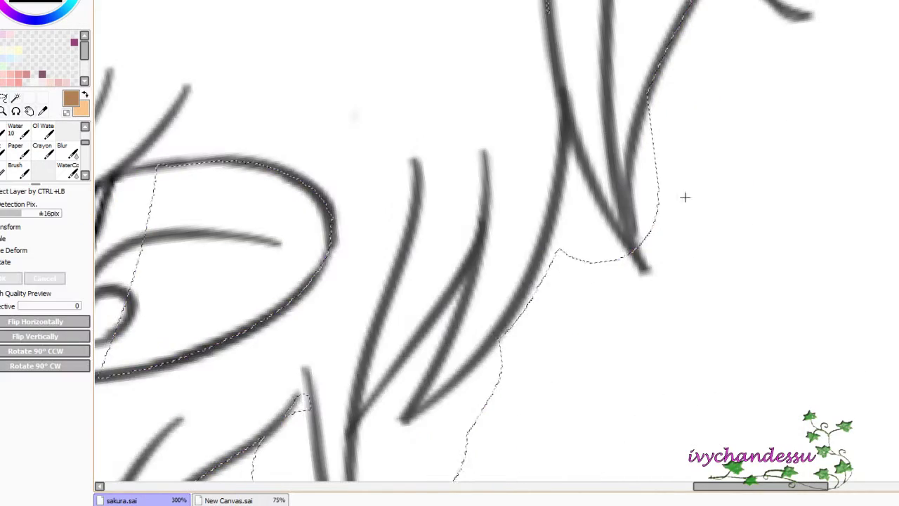
Select the background around the lineart, bridging the outline gap at the girl's waist, and invert the selection onto both characters.
{"action": "scroll", "coordinate": [847, 281], "scroll_direction": "down", "scroll_amount": 5}
{"action": "scroll", "coordinate": [730, 293], "scroll_direction": "up", "scroll_amount": 4}
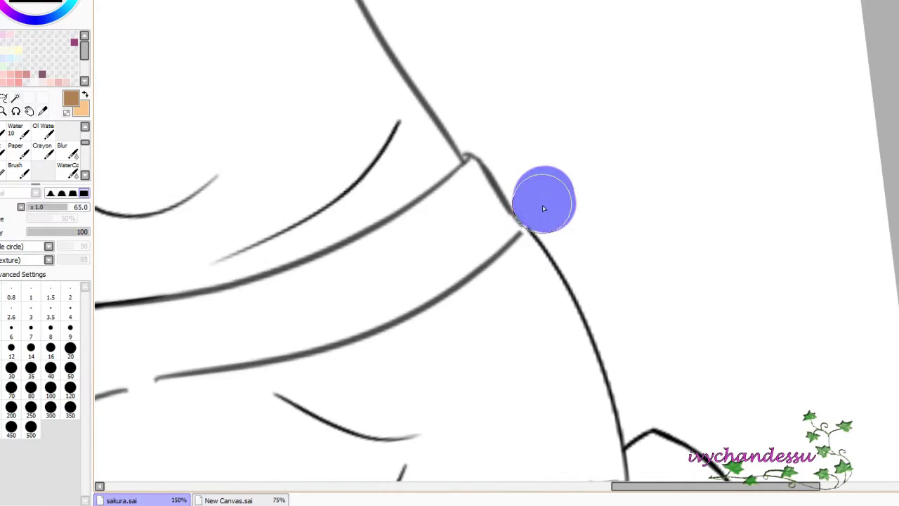
{"action": "scroll", "coordinate": [743, 95], "scroll_direction": "down", "scroll_amount": 5}
{"action": "key", "text": "w"}
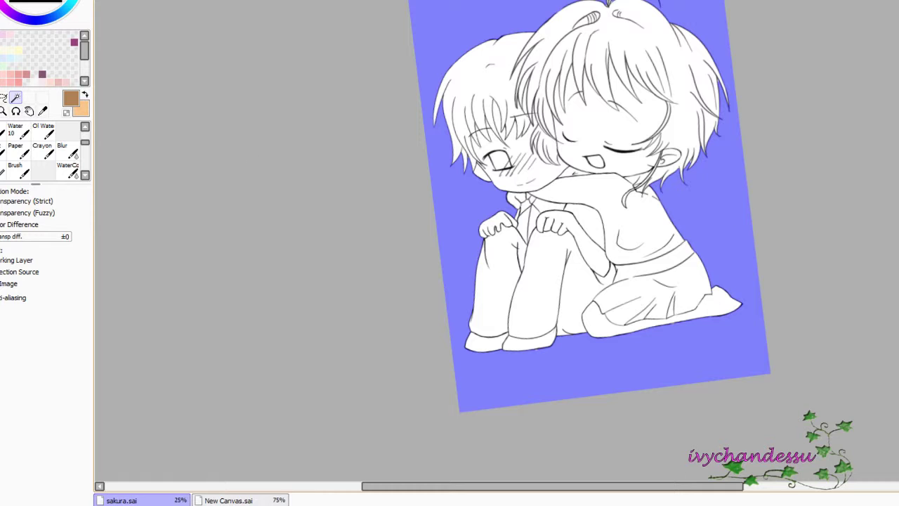
{"action": "key", "text": "ctrl+i"}
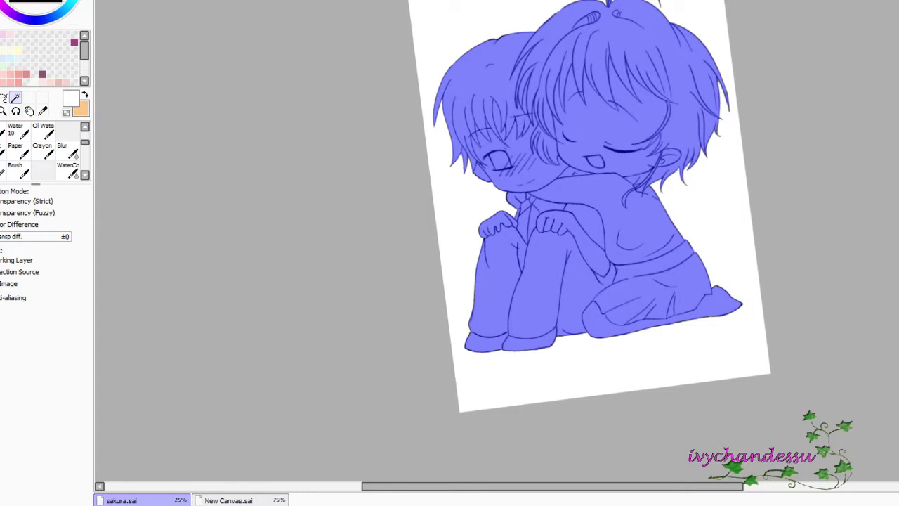
Fill the selected silhouette of both characters with a light grey base.
{"action": "left_click", "coordinate": [3, 171]}
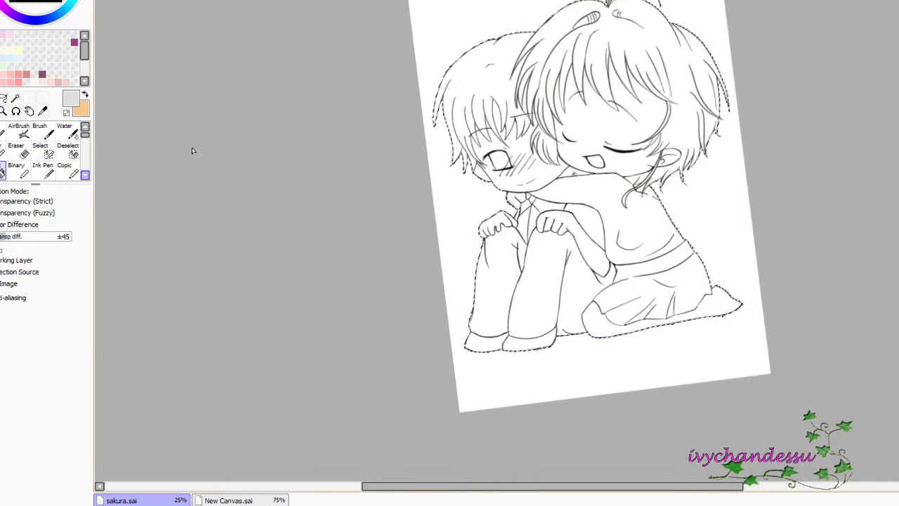
{"action": "left_click", "coordinate": [583, 232]}
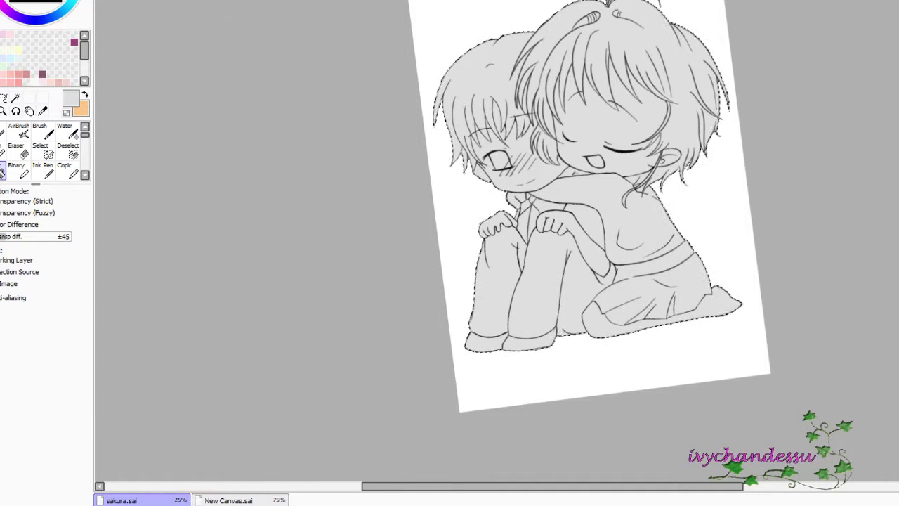
Sample brown from the girl's reference hair and airbrush shading at size 100 over her bangs, lower locks and parting.
{"action": "left_click", "coordinate": [228, 500]}
{"action": "left_click", "coordinate": [763, 101], "text": "alt"}
{"action": "left_click", "coordinate": [121, 501]}
{"action": "left_click", "coordinate": [18, 130]}
{"action": "key", "text": "bracketright"}
{"action": "key", "text": "bracketright"}
{"action": "key", "text": "bracketright"}
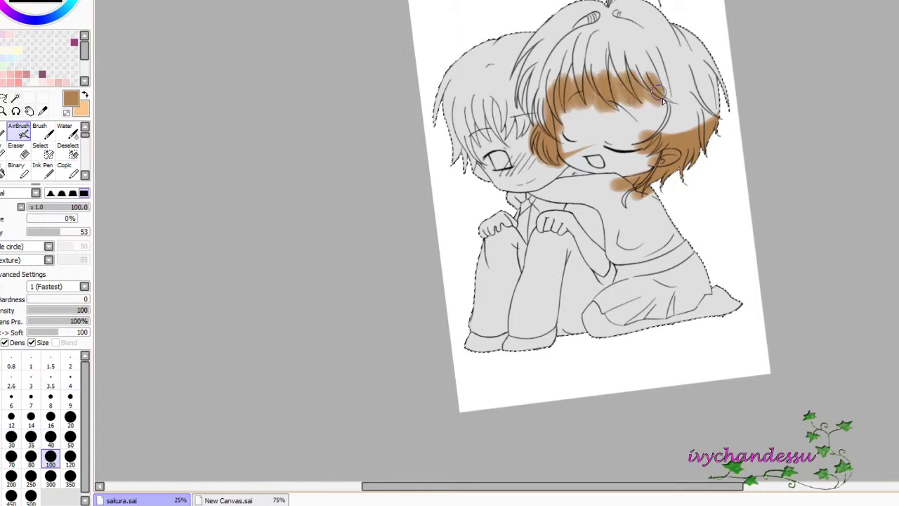
{"action": "key", "text": "ctrl+Tab"}
{"action": "key", "text": "ctrl+Tab"}
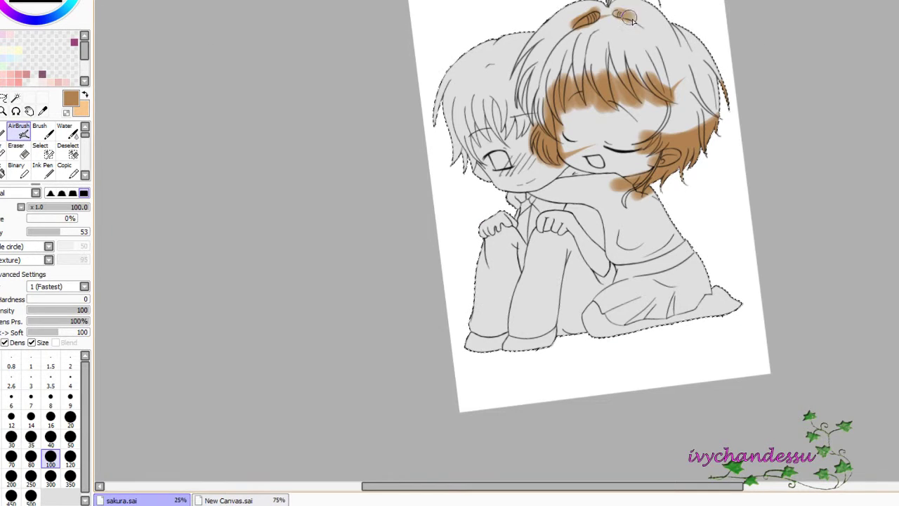
Blend light orange into the girl's front side lock with the WaterColor brush and airbrush brown where her hair meets the boy's head.
{"action": "key", "text": "w"}
{"action": "key", "text": "ctrl+Tab"}
{"action": "key", "text": "ctrl+Tab"}
{"action": "key", "text": "ctrl+Tab"}
{"action": "key", "text": "x"}
{"action": "key", "text": "ctrl+Tab"}
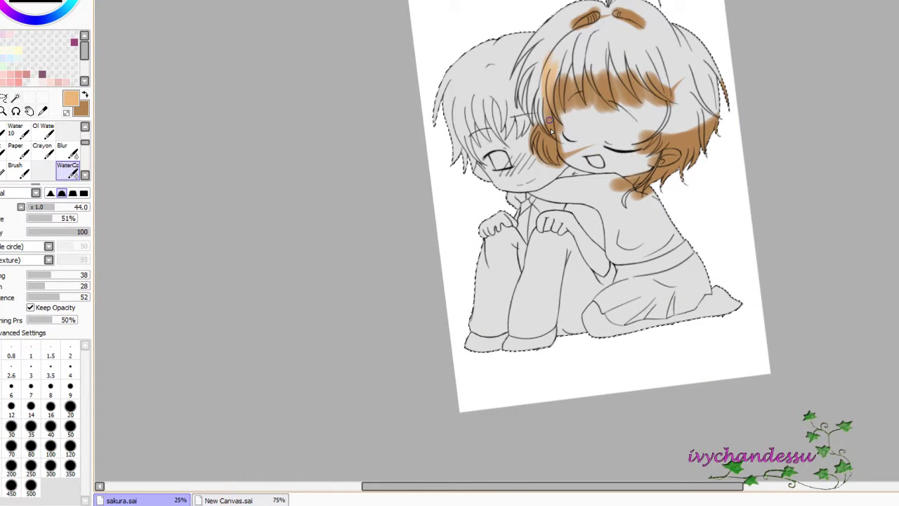
{"action": "key", "text": "e"}
{"action": "key", "text": "x"}
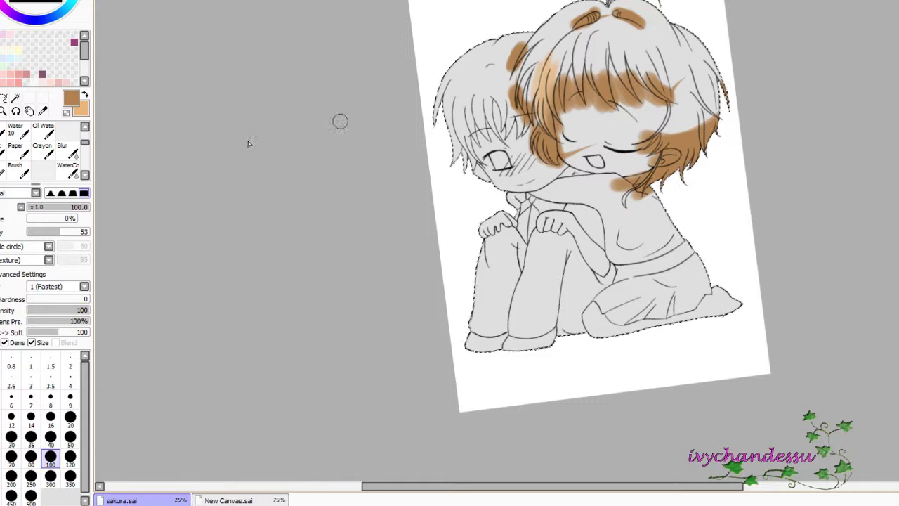
Blend light orange and brown through the back of the girl's hair with the size 44 WaterColor brush.
{"action": "key", "text": "w"}
{"action": "key", "text": "x"}
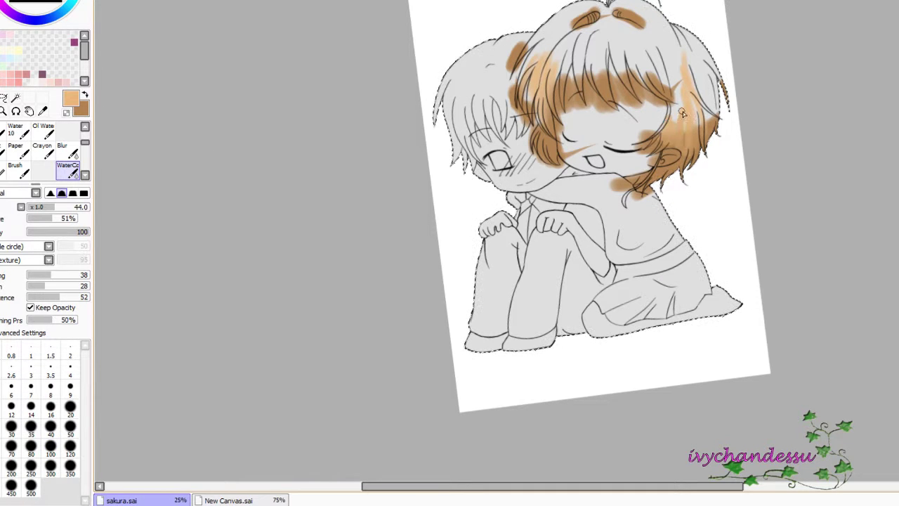
{"action": "key", "text": "x"}
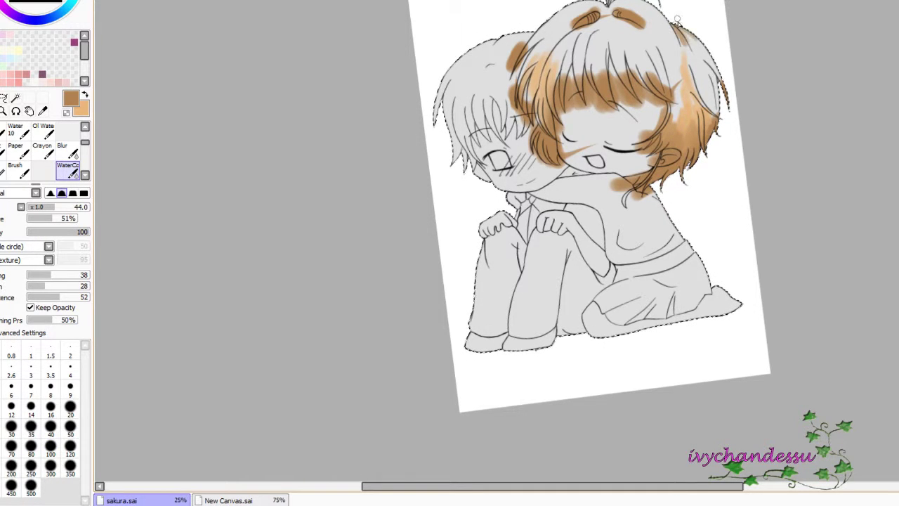
{"action": "key", "text": "x"}
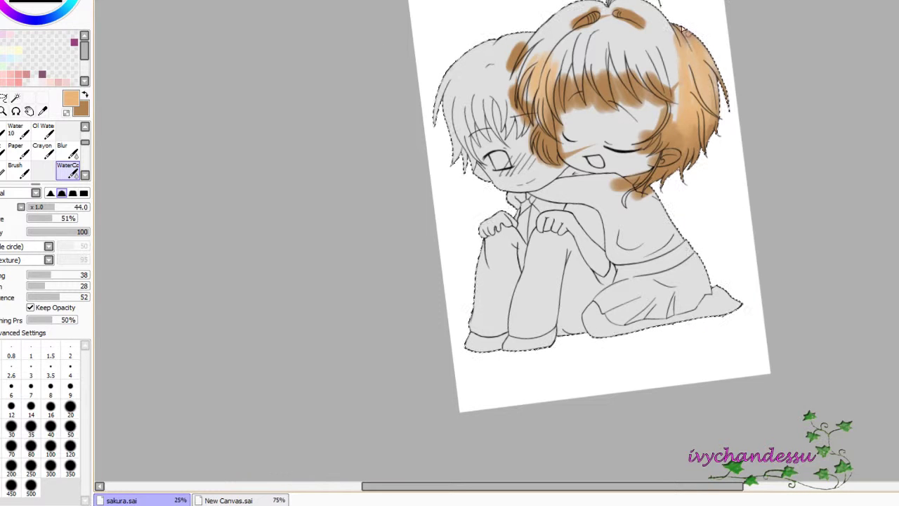
{"action": "key", "text": "x"}
{"action": "key", "text": "x"}
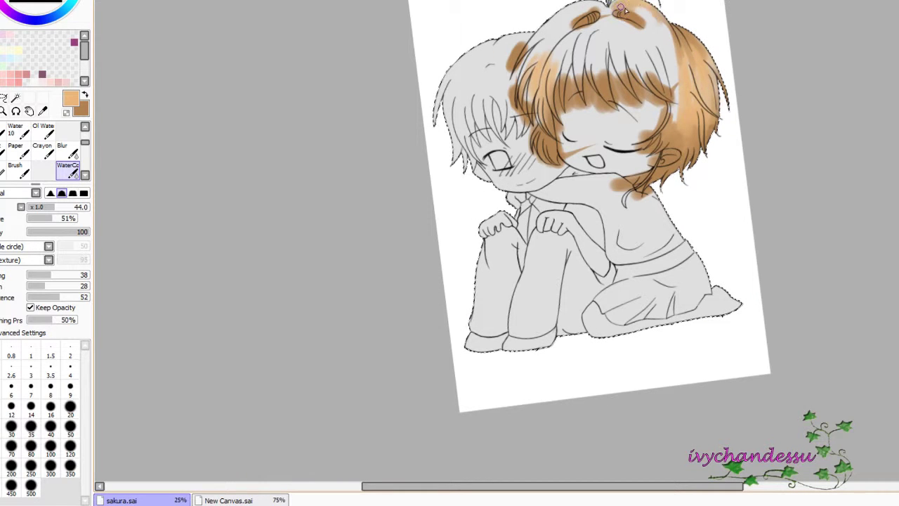
{"action": "key", "text": "x"}
{"action": "key", "text": "x"}
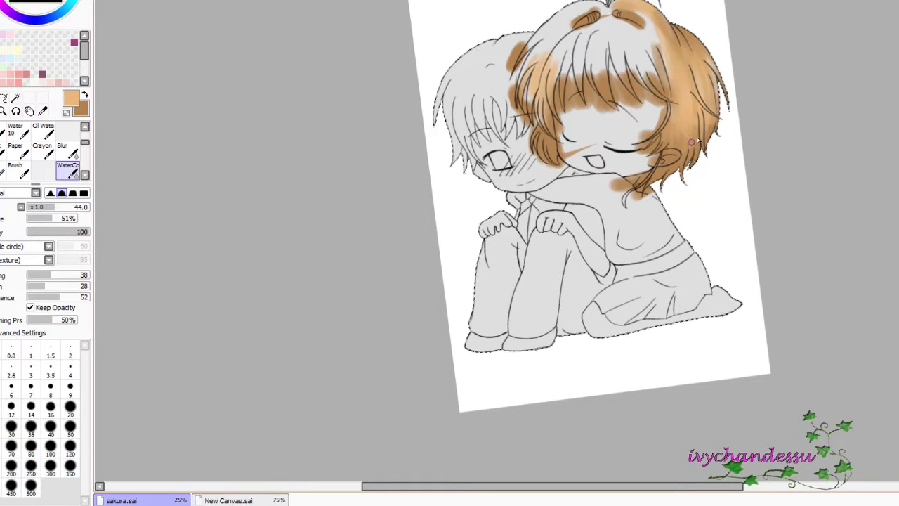
Cover the girl's crown and bangs with alternating light orange and brown strokes, blending them along the strands.
{"action": "left_click_drag", "start_coordinate": [604, 46], "coordinate": [587, 74]}
{"action": "key", "text": "x"}
{"action": "left_click_drag", "start_coordinate": [583, 32], "coordinate": [562, 77]}
{"action": "key", "text": "x"}
{"action": "mouse_move", "coordinate": [548, 32]}
{"action": "left_mouse_down"}
{"action": "mouse_move", "coordinate": [580, 65]}
{"action": "mouse_move", "coordinate": [576, 28]}
{"action": "mouse_move", "coordinate": [573, 77]}
{"action": "mouse_move", "coordinate": [520, 34]}
{"action": "mouse_move", "coordinate": [537, 60]}
{"action": "mouse_move", "coordinate": [523, 89]}
{"action": "mouse_move", "coordinate": [555, 78]}
{"action": "mouse_move", "coordinate": [543, 49]}
{"action": "mouse_move", "coordinate": [523, 62]}
{"action": "mouse_move", "coordinate": [598, 56]}
{"action": "left_mouse_up"}
{"action": "key", "text": "x"}
{"action": "key", "text": "x"}
{"action": "key", "text": "x"}
{"action": "key", "text": "x"}
{"action": "key", "text": "x"}
{"action": "key", "text": "x"}
{"action": "key", "text": "x"}
{"action": "key", "text": "x"}
{"action": "key", "text": "x"}
{"action": "key", "text": "x"}
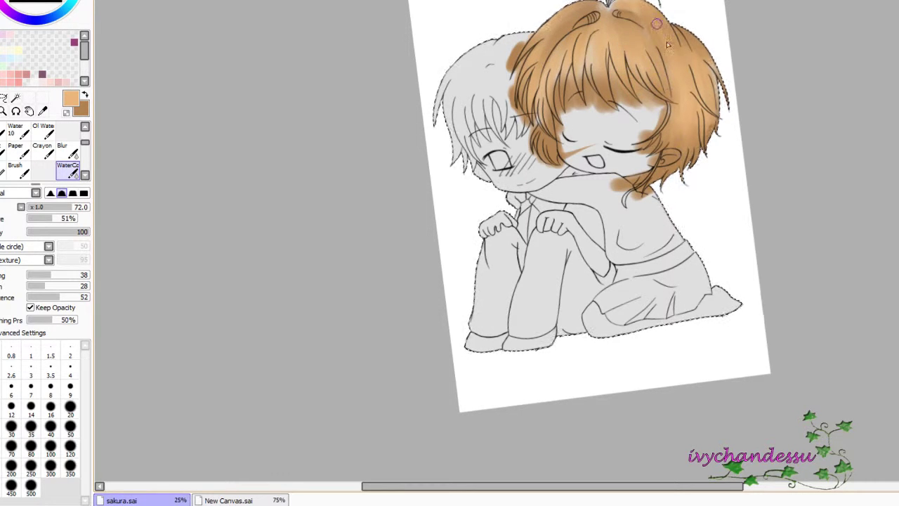
Smooth the light orange and brown tones across the top of the girl's hair with the size 72 WaterColor brush.
{"action": "key", "text": "x"}
{"action": "key", "text": "x"}
{"action": "left_click_drag", "start_coordinate": [534, 28], "coordinate": [647, 11]}
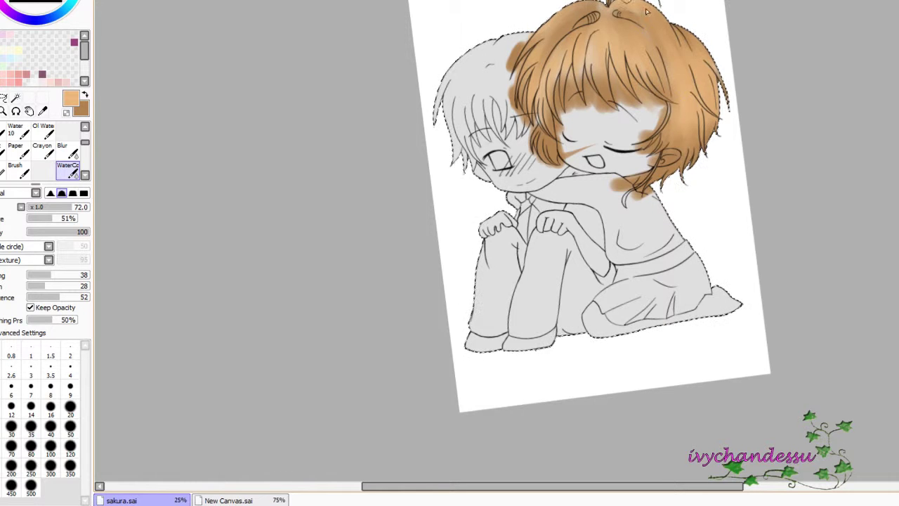
{"action": "key", "text": "x"}
{"action": "mouse_move", "coordinate": [590, 48]}
{"action": "left_mouse_down"}
{"action": "mouse_move", "coordinate": [557, 107]}
{"action": "mouse_move", "coordinate": [560, 79]}
{"action": "mouse_move", "coordinate": [546, 57]}
{"action": "mouse_move", "coordinate": [580, 15]}
{"action": "mouse_move", "coordinate": [543, 71]}
{"action": "mouse_move", "coordinate": [569, 92]}
{"action": "mouse_move", "coordinate": [617, 41]}
{"action": "mouse_move", "coordinate": [597, 91]}
{"action": "mouse_move", "coordinate": [635, 67]}
{"action": "left_mouse_up"}
{"action": "key", "text": "x"}
{"action": "key", "text": "x"}
{"action": "key", "text": "x"}
{"action": "key", "text": "x"}
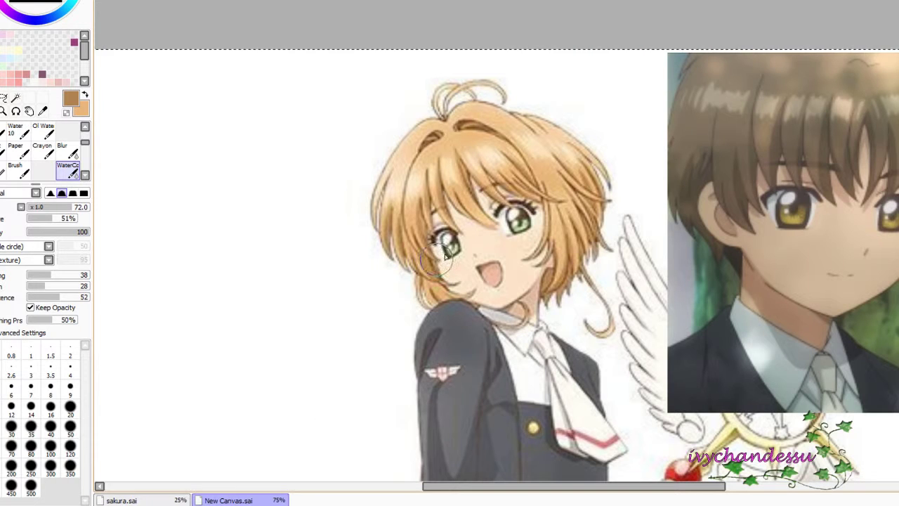
Sample a darker brown from the girl's reference hair and airbrush deeper shadows on her crown, bangs and front side locks.
{"action": "key", "text": "n"}
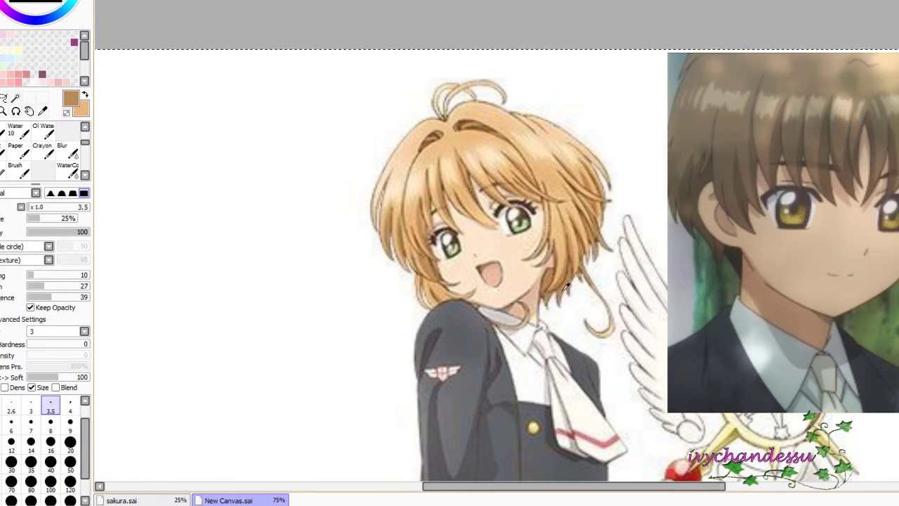
{"action": "key", "text": "ctrl+Tab"}
{"action": "left_click_drag", "start_coordinate": [569, 94], "coordinate": [551, 155]}
{"action": "left_click_drag", "start_coordinate": [537, 67], "coordinate": [523, 126]}
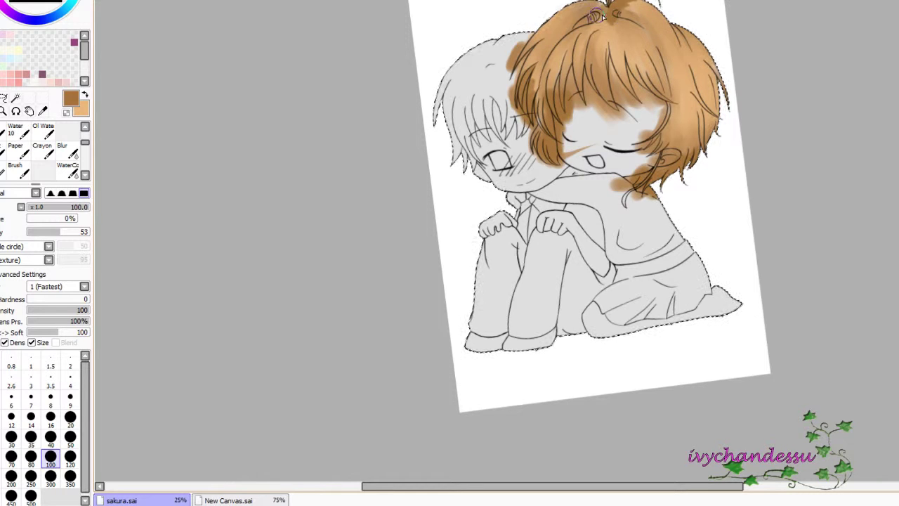
Soften the dark shadows on the girl's crown and back hair with the WaterColor and Blur brushes.
{"action": "key", "text": "x"}
{"action": "left_click", "coordinate": [68, 168]}
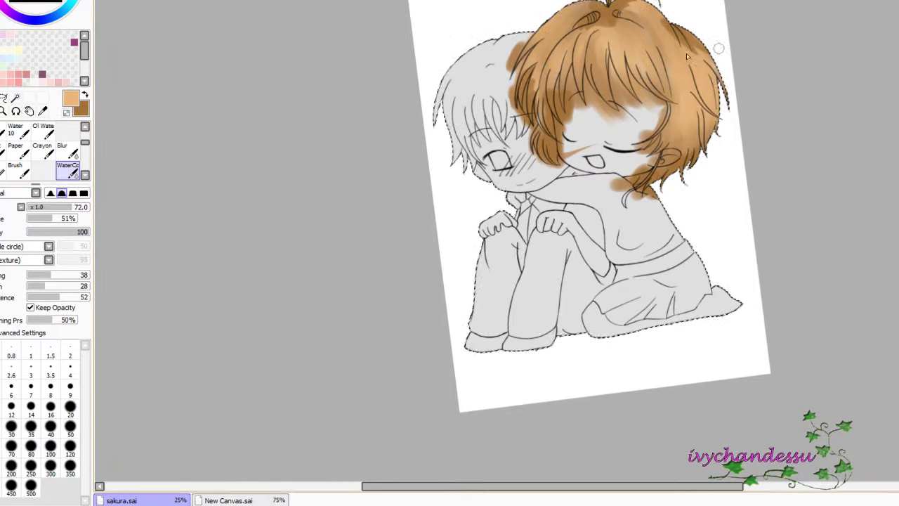
{"action": "key", "text": "x"}
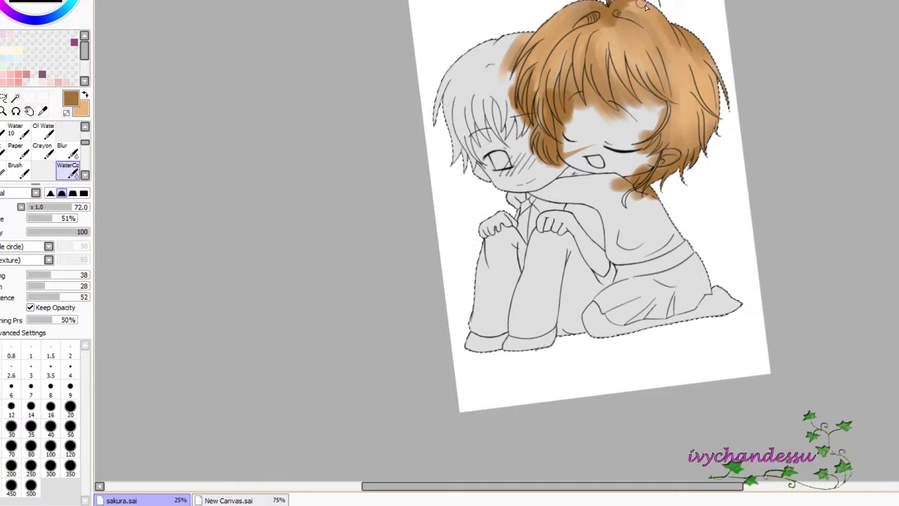
{"action": "key", "text": "b"}
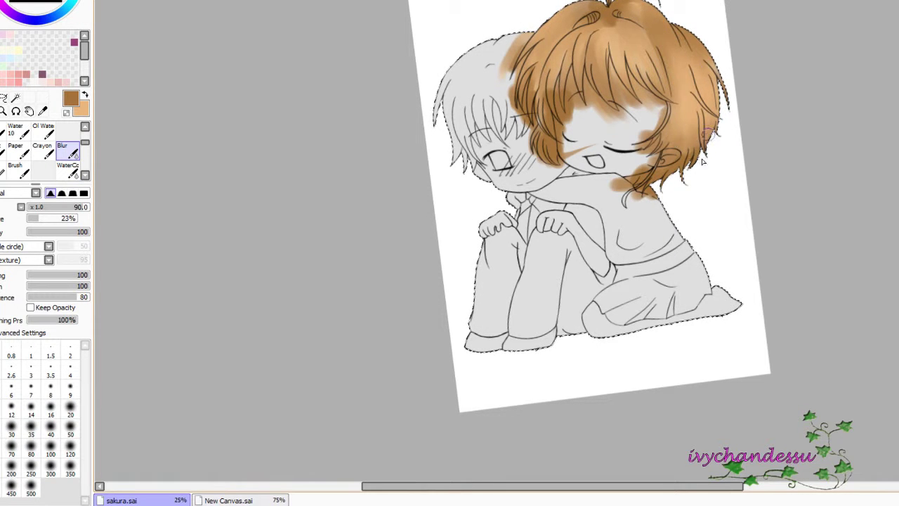
Paint dark brown strands at size 32 in the girl's bangs and back hair and blend them with the WaterColor brush.
{"action": "key", "text": "n"}
{"action": "left_click_drag", "start_coordinate": [720, 116], "coordinate": [709, 75]}
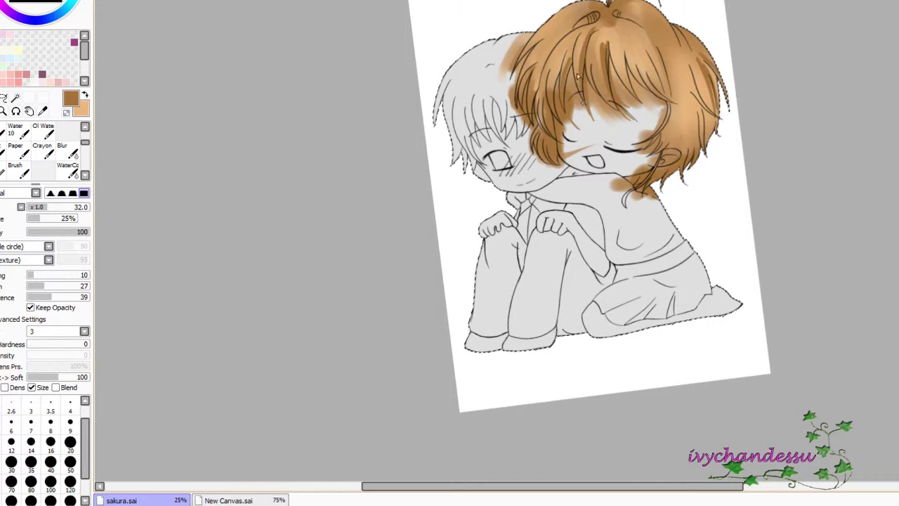
{"action": "key", "text": "c"}
{"action": "key", "text": "x"}
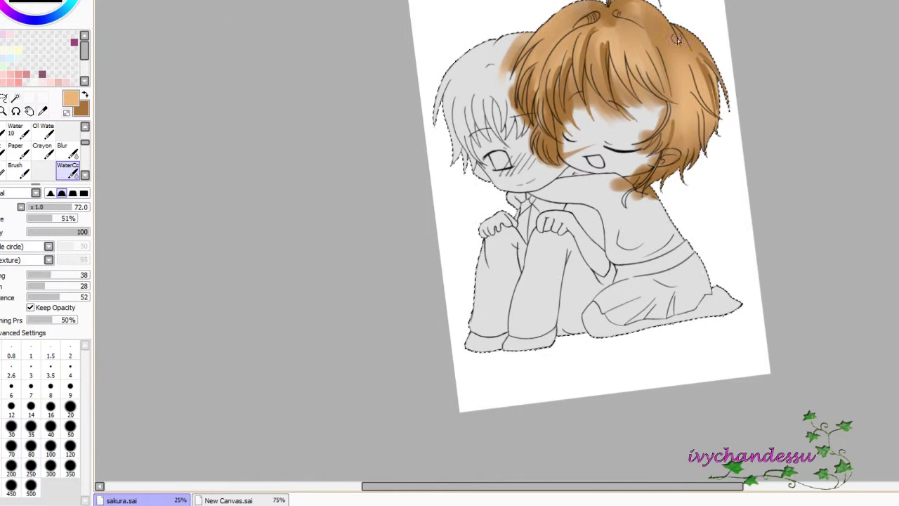
Refine the brown shading of the girl's bangs and back hair with the airbrush and blend it with light orange.
{"action": "key", "text": "a"}
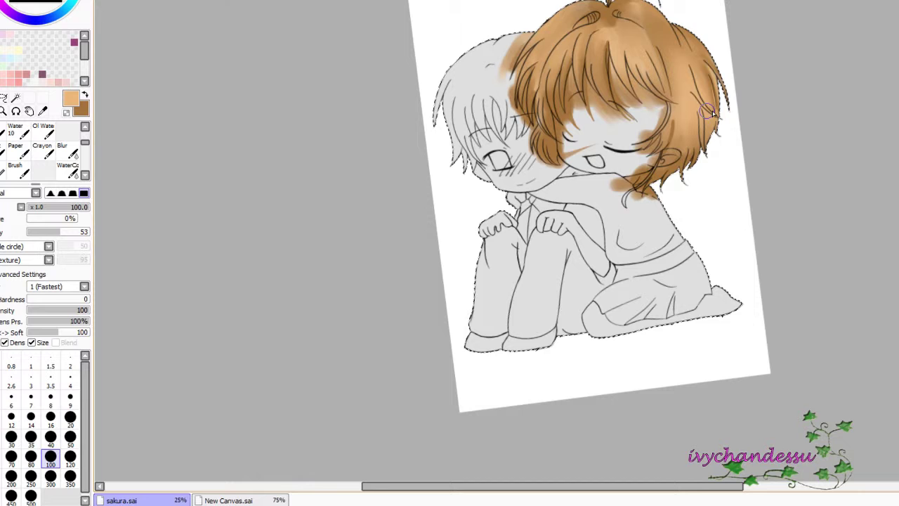
{"action": "key", "text": "x"}
{"action": "key", "text": "c"}
{"action": "key", "text": "x"}
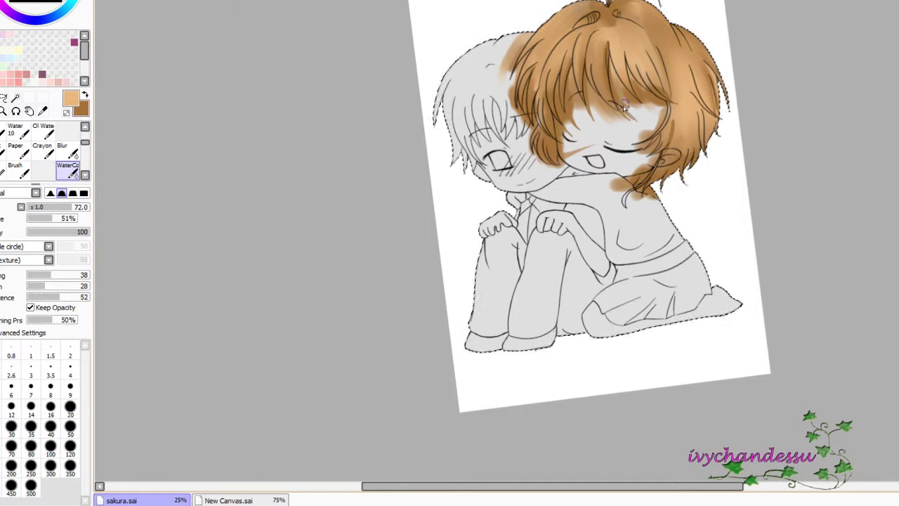
{"action": "key", "text": "x"}
{"action": "key", "text": "x"}
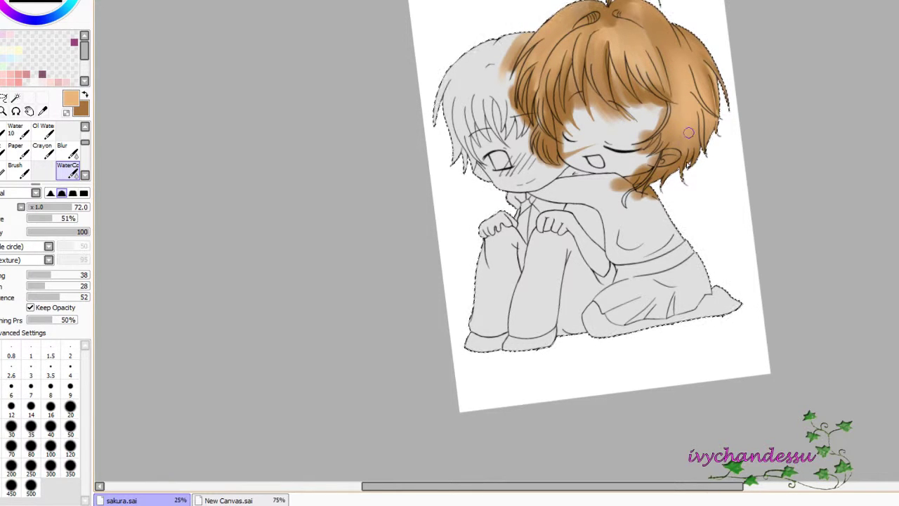
{"action": "key", "text": "x"}
{"action": "key", "text": "x"}
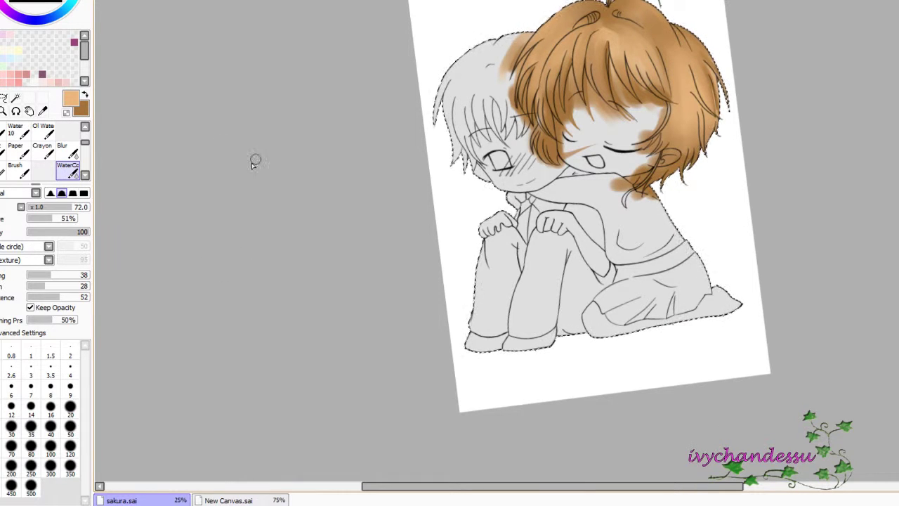
Clear the stray brown paint from the girl's face, ear and top and from the boy's head using selections.
{"action": "key", "text": "ctrl+d"}
{"action": "left_click", "coordinate": [15, 97]}
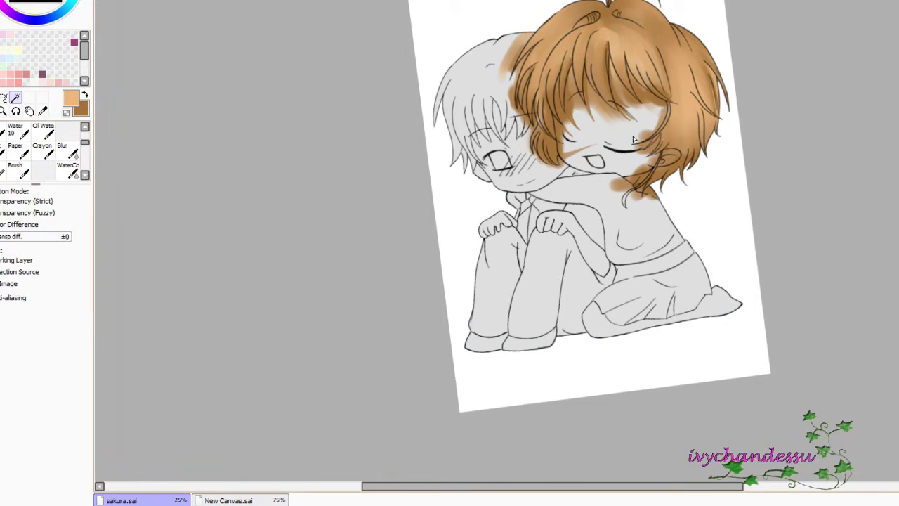
{"action": "left_click", "coordinate": [586, 153]}
{"action": "left_click", "coordinate": [587, 210]}
{"action": "left_click", "coordinate": [522, 128]}
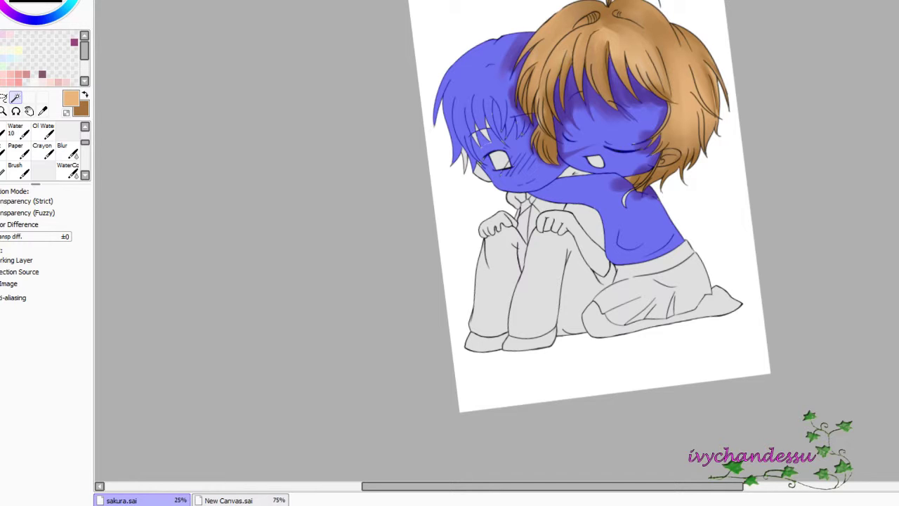
{"action": "key", "text": "ctrl+d"}
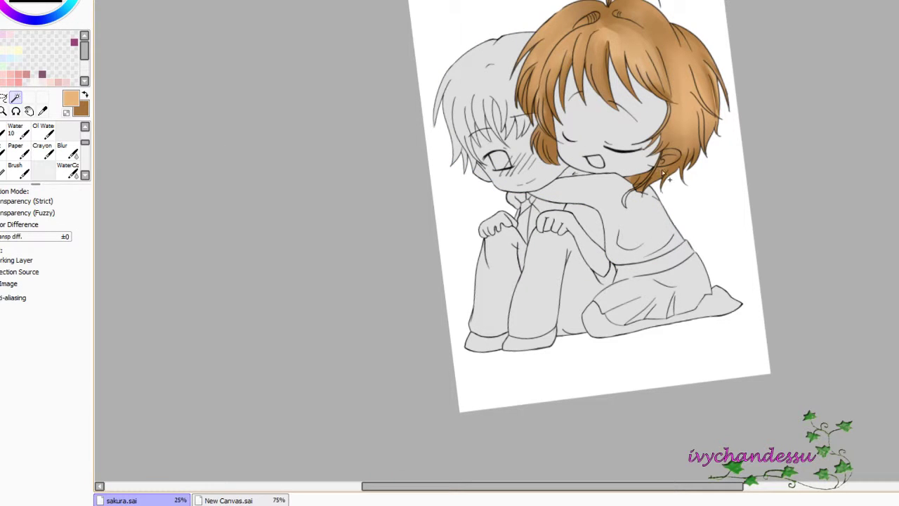
{"action": "key", "text": "b"}
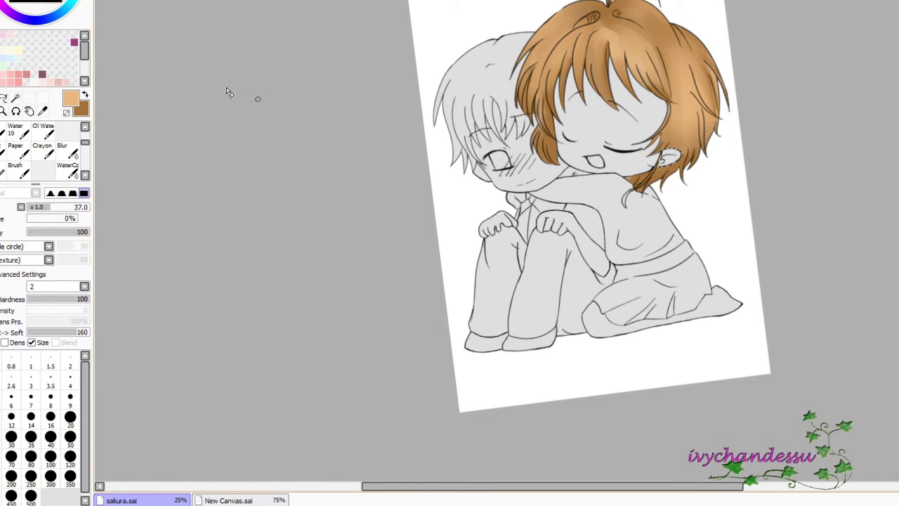
{"action": "key", "text": "ctrl"}
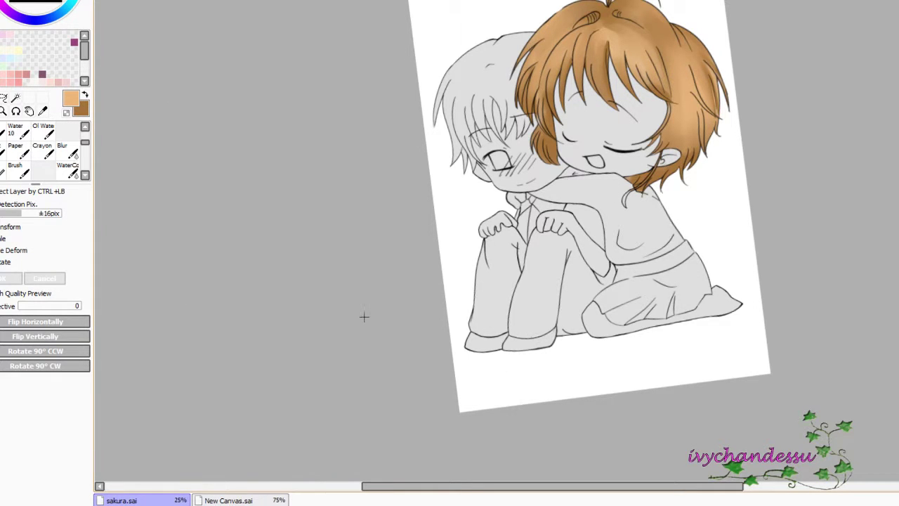
Deepen the brown shading over the girl's lower locks, back hair, bangs and front side locks.
{"action": "mouse_move", "coordinate": [632, 184]}
{"action": "left_mouse_down"}
{"action": "mouse_move", "coordinate": [694, 163]}
{"action": "mouse_move", "coordinate": [697, 118]}
{"action": "left_mouse_up"}
{"action": "mouse_move", "coordinate": [601, 59]}
{"action": "left_mouse_down"}
{"action": "mouse_move", "coordinate": [570, 109]}
{"action": "mouse_move", "coordinate": [546, 112]}
{"action": "mouse_move", "coordinate": [637, 23]}
{"action": "mouse_move", "coordinate": [651, 32]}
{"action": "mouse_move", "coordinate": [584, 21]}
{"action": "mouse_move", "coordinate": [683, 39]}
{"action": "mouse_move", "coordinate": [733, 114]}
{"action": "left_mouse_up"}
{"action": "left_click_drag", "start_coordinate": [676, 99], "coordinate": [622, 49]}
{"action": "left_click_drag", "start_coordinate": [606, 105], "coordinate": [534, 64]}
{"action": "mouse_move", "coordinate": [522, 105]}
{"action": "left_mouse_down"}
{"action": "mouse_move", "coordinate": [571, 28]}
{"action": "mouse_move", "coordinate": [552, 91]}
{"action": "left_mouse_up"}
Blend the deepened shading through the girl's bangs, side lock and crown with the WaterColor and Blur brushes.
{"action": "left_click", "coordinate": [67, 169]}
{"action": "mouse_move", "coordinate": [594, 53]}
{"action": "left_mouse_down"}
{"action": "mouse_move", "coordinate": [552, 67]}
{"action": "mouse_move", "coordinate": [567, 45]}
{"action": "mouse_move", "coordinate": [618, 15]}
{"action": "mouse_move", "coordinate": [690, 116]}
{"action": "mouse_move", "coordinate": [646, 71]}
{"action": "mouse_move", "coordinate": [711, 78]}
{"action": "mouse_move", "coordinate": [697, 142]}
{"action": "mouse_move", "coordinate": [660, 133]}
{"action": "left_mouse_up"}
{"action": "left_click_drag", "start_coordinate": [552, 135], "coordinate": [541, 160]}
{"action": "mouse_move", "coordinate": [639, 79]}
{"action": "left_mouse_down"}
{"action": "mouse_move", "coordinate": [586, 48]}
{"action": "mouse_move", "coordinate": [541, 67]}
{"action": "mouse_move", "coordinate": [587, 60]}
{"action": "mouse_move", "coordinate": [664, 91]}
{"action": "mouse_move", "coordinate": [699, 37]}
{"action": "mouse_move", "coordinate": [673, 106]}
{"action": "mouse_move", "coordinate": [585, 28]}
{"action": "mouse_move", "coordinate": [597, 99]}
{"action": "mouse_move", "coordinate": [593, 21]}
{"action": "mouse_move", "coordinate": [646, 46]}
{"action": "mouse_move", "coordinate": [630, 12]}
{"action": "left_mouse_up"}
{"action": "key", "text": "b"}
{"action": "key", "text": "c"}
{"action": "key", "text": "b"}
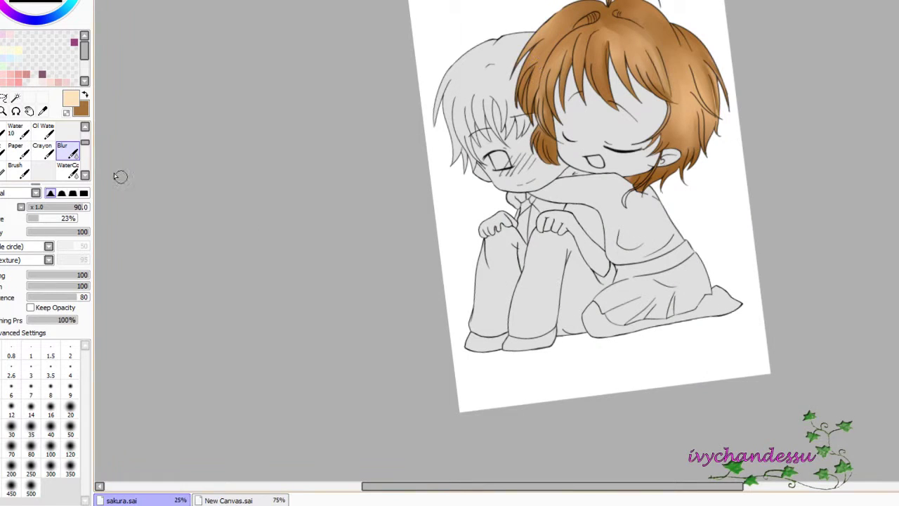
Airbrush pale cream highlights on the girl's crown, bangs and back hair and blend them with the size 72 WaterColor brush.
{"action": "key", "text": "c"}
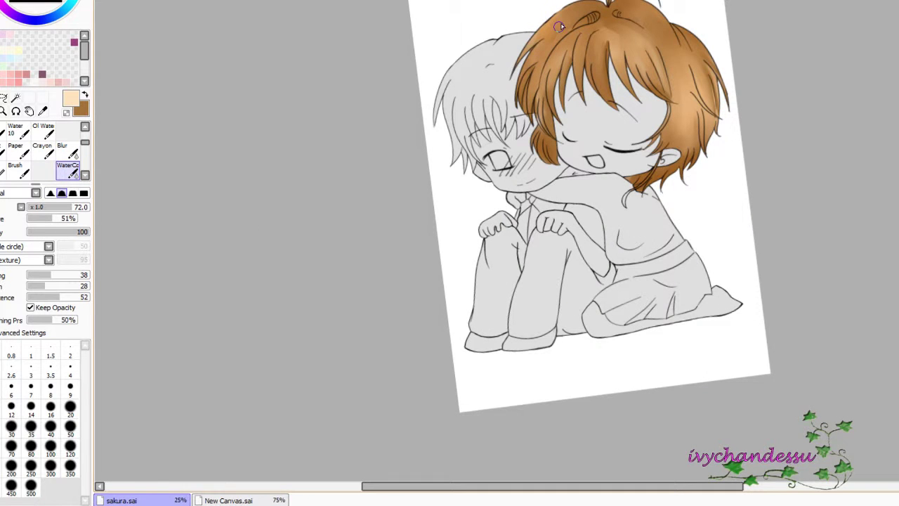
{"action": "key", "text": "e"}
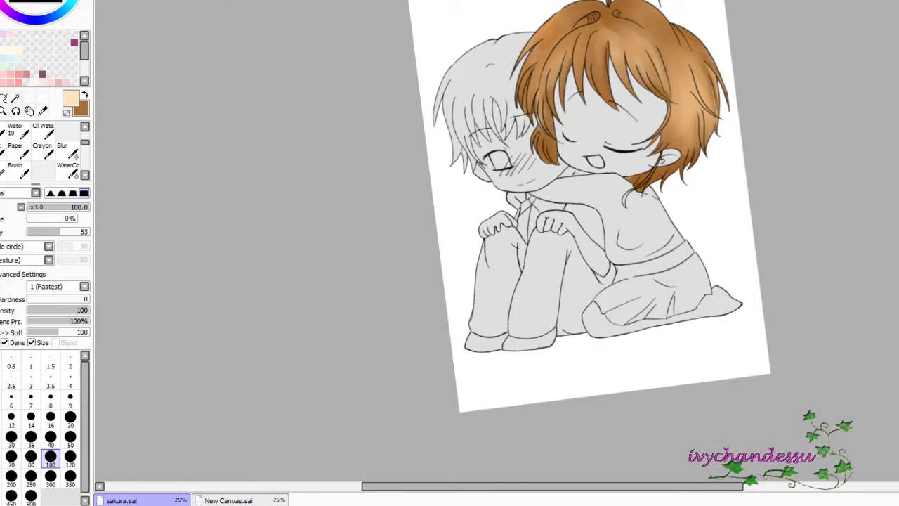
{"action": "left_click_drag", "start_coordinate": [544, 21], "coordinate": [552, 43]}
{"action": "key", "text": "c"}
{"action": "mouse_move", "coordinate": [699, 66]}
{"action": "left_mouse_down"}
{"action": "mouse_move", "coordinate": [634, 87]}
{"action": "mouse_move", "coordinate": [621, 78]}
{"action": "mouse_move", "coordinate": [656, 88]}
{"action": "left_mouse_up"}
{"action": "left_click_drag", "start_coordinate": [608, 42], "coordinate": [585, 69]}
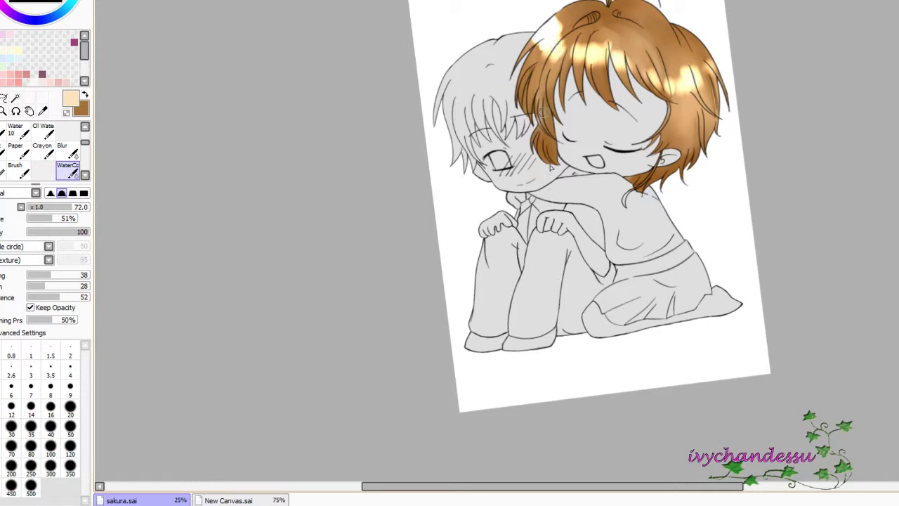
{"action": "key", "text": "n"}
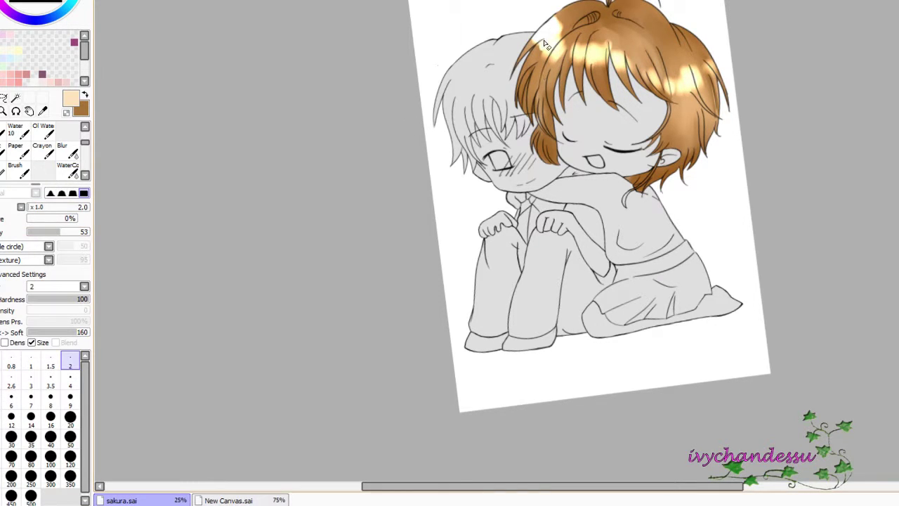
Refine the cream highlights into finer strands across the girl's crown and bangs, using brush sizes 11 and 23.
{"action": "left_click_drag", "start_coordinate": [49, 211], "coordinate": [54, 209]}
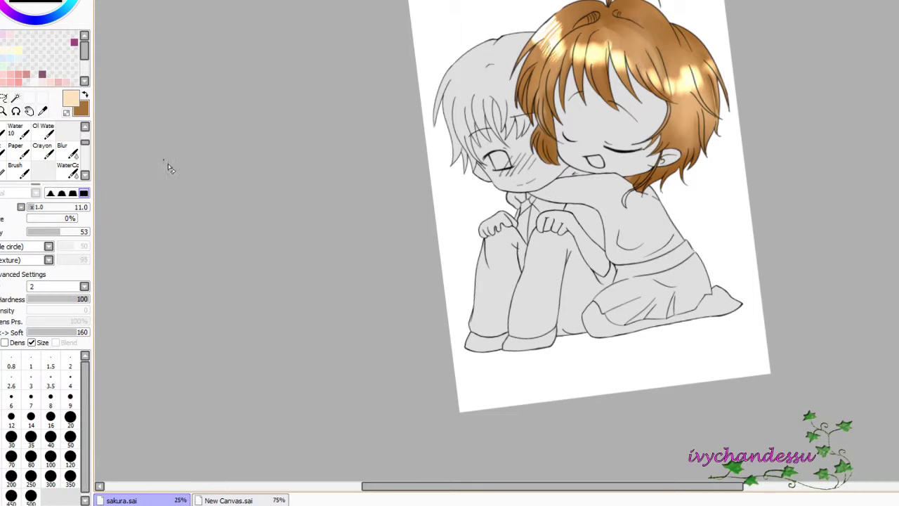
{"action": "key", "text": "b"}
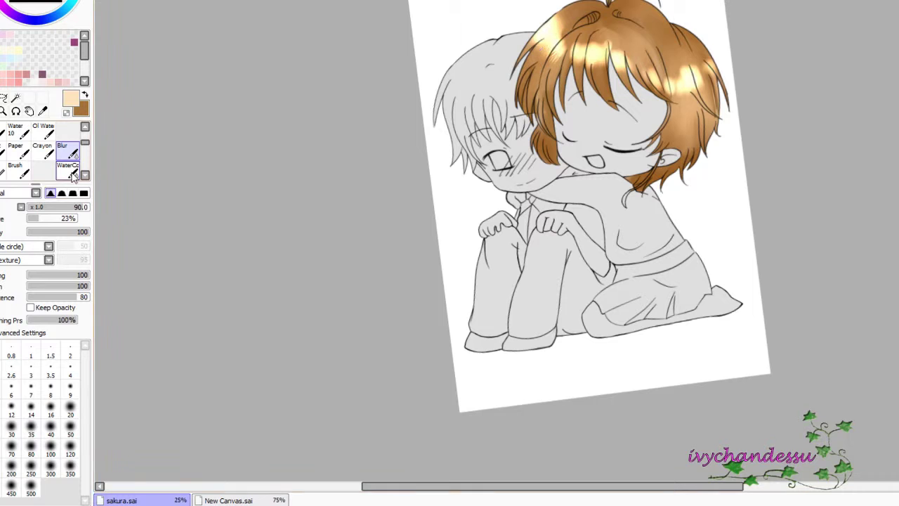
{"action": "key", "text": "n"}
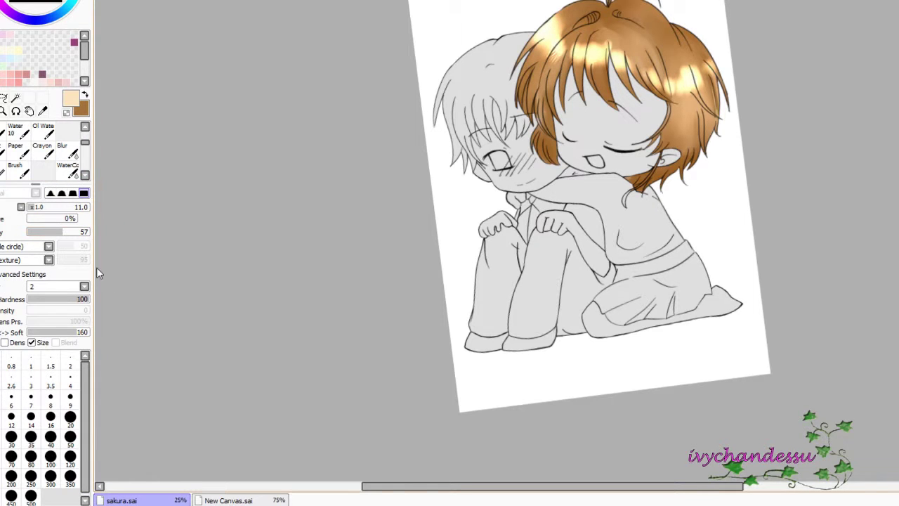
{"action": "key", "text": "b"}
{"action": "key", "text": "n"}
{"action": "key", "text": "bracketright"}
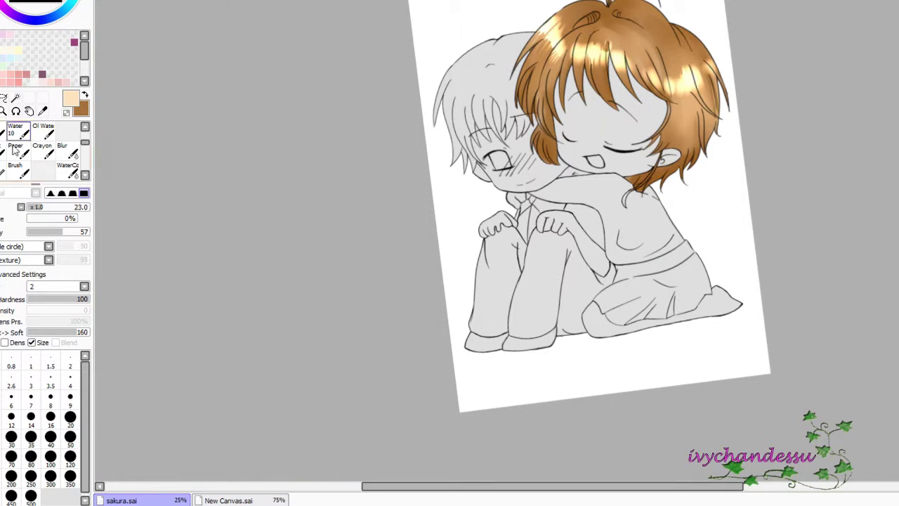
Select the girl's face and ear areas, undoing the stray selection made on her skirt.
{"action": "left_click", "coordinate": [15, 98]}
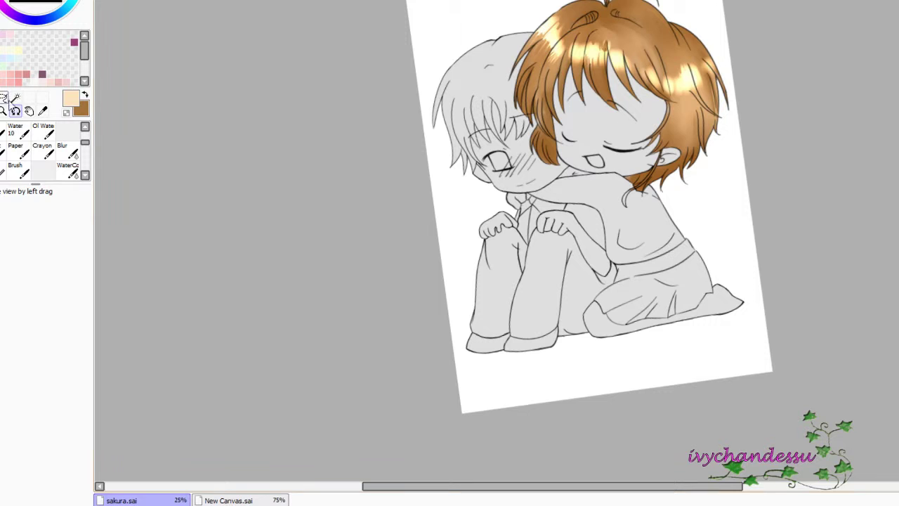
{"action": "left_click", "coordinate": [625, 130]}
{"action": "left_click", "coordinate": [674, 284]}
{"action": "key", "text": "ctrl+z"}
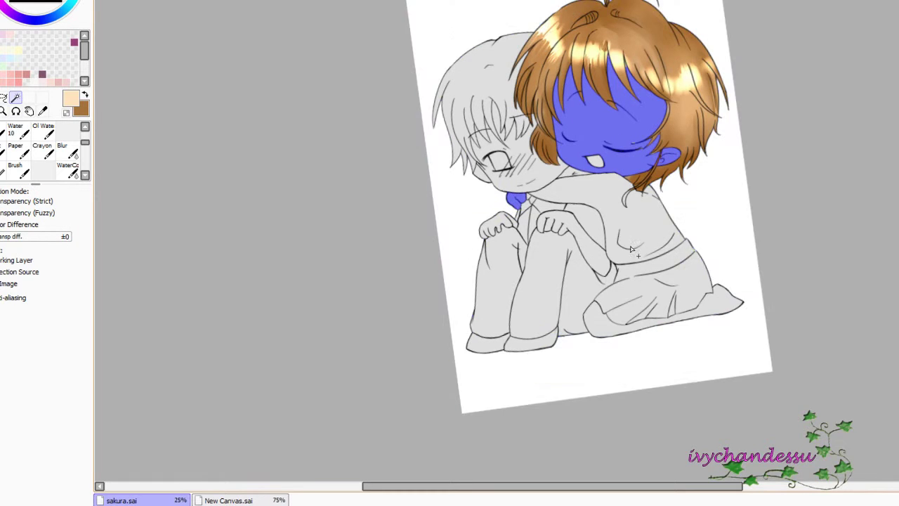
Sample the light and shadow skin tones from the reference girl's legs and fill the selected face and ear with the light tone.
{"action": "key", "text": "ctrl+Tab"}
{"action": "scroll", "coordinate": [457, 323], "scroll_direction": "down", "scroll_amount": 10}
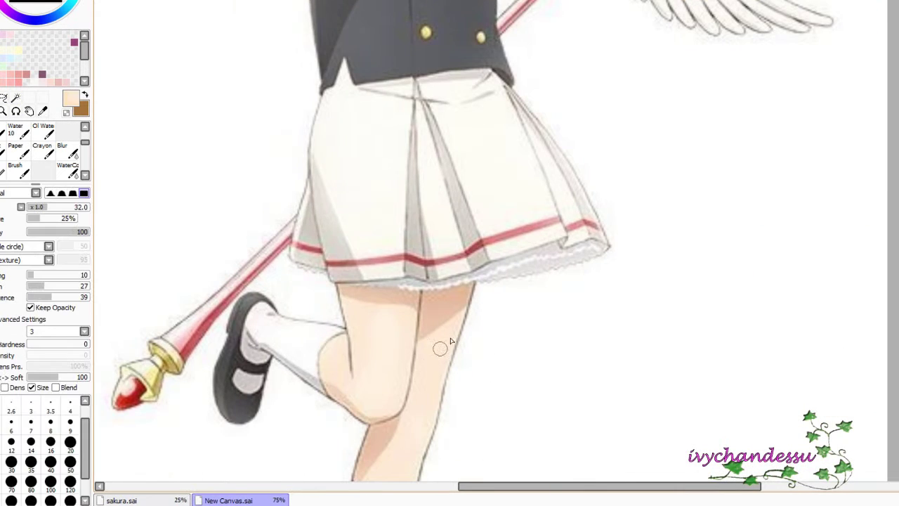
{"action": "scroll", "coordinate": [431, 345], "scroll_direction": "up", "scroll_amount": 6}
{"action": "left_click", "coordinate": [151, 501]}
{"action": "scroll", "coordinate": [42, 147], "scroll_direction": "up", "scroll_amount": 1}
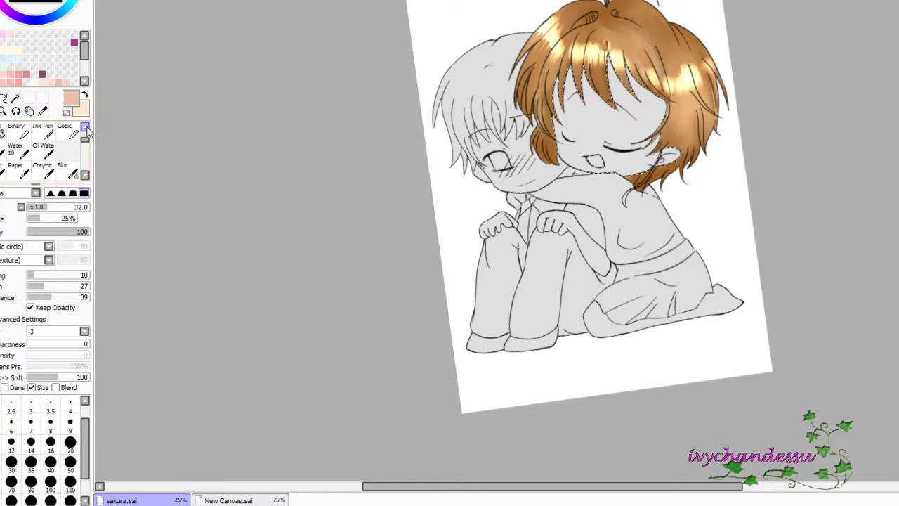
{"action": "left_click", "coordinate": [3, 131]}
{"action": "left_click", "coordinate": [85, 94]}
{"action": "left_click", "coordinate": [660, 160]}
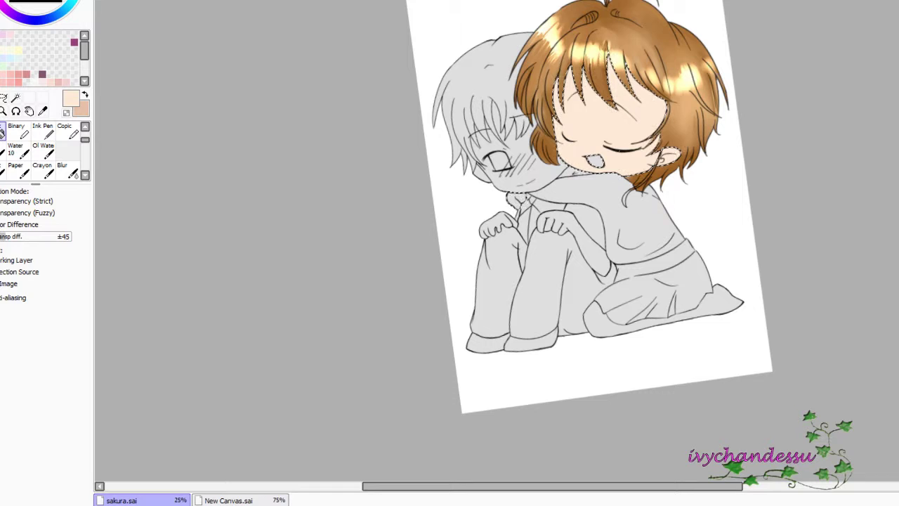
{"action": "key", "text": "ctrl+d"}
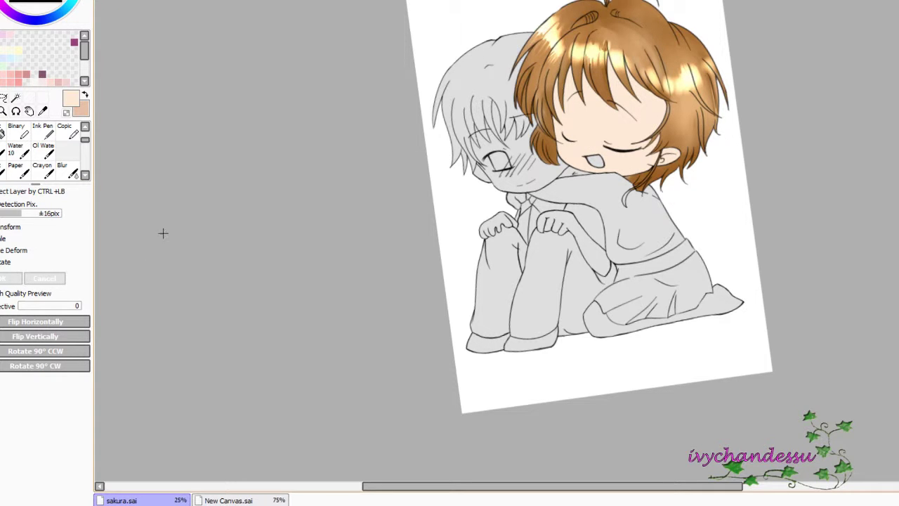
Shade the girl's face under the bangs and around her closed eye with the darker skin tone at brush size 100.
{"action": "key", "text": "v"}
{"action": "key", "text": "x"}
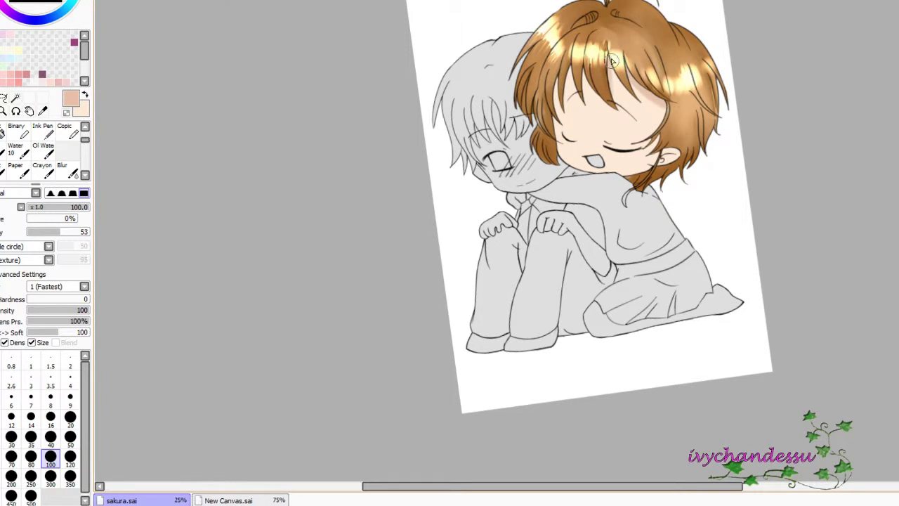
{"action": "left_click_drag", "start_coordinate": [606, 134], "coordinate": [647, 137]}
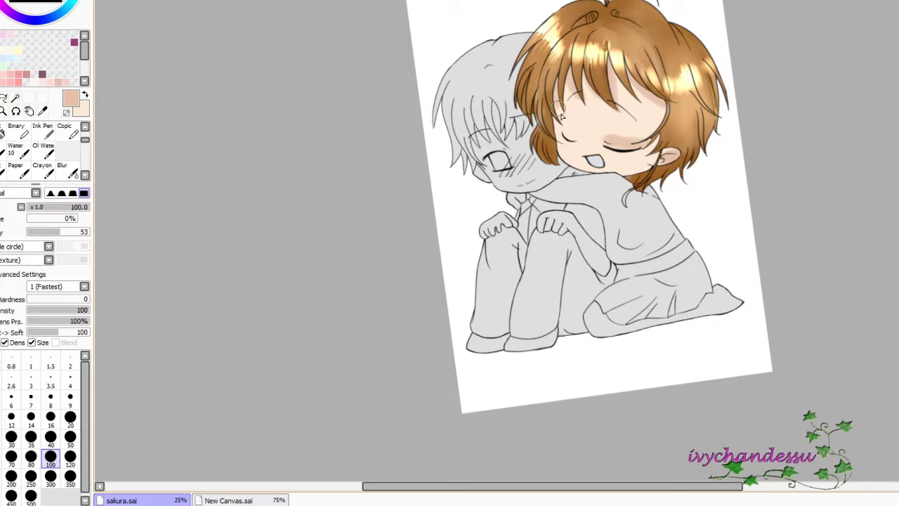
{"action": "key", "text": "x"}
{"action": "key", "text": "b"}
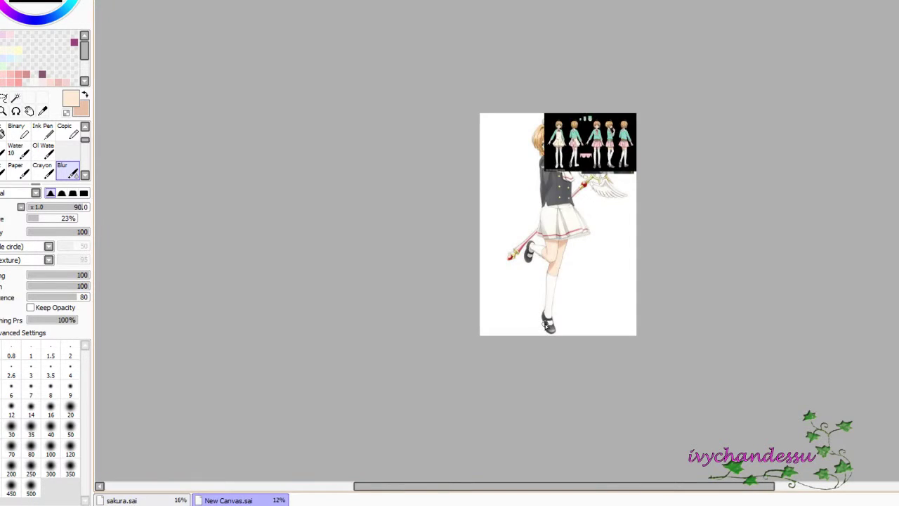
Move the outfit sheet to the lower part of the reference canvas and shrink the full-body girl picture beside the boy's portrait.
{"action": "key", "text": "ctrl"}
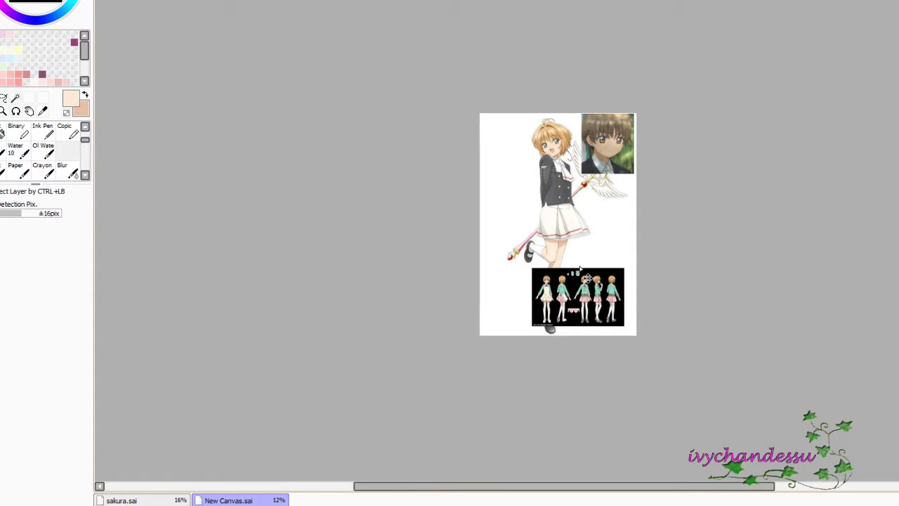
{"action": "key", "text": "ctrl+t"}
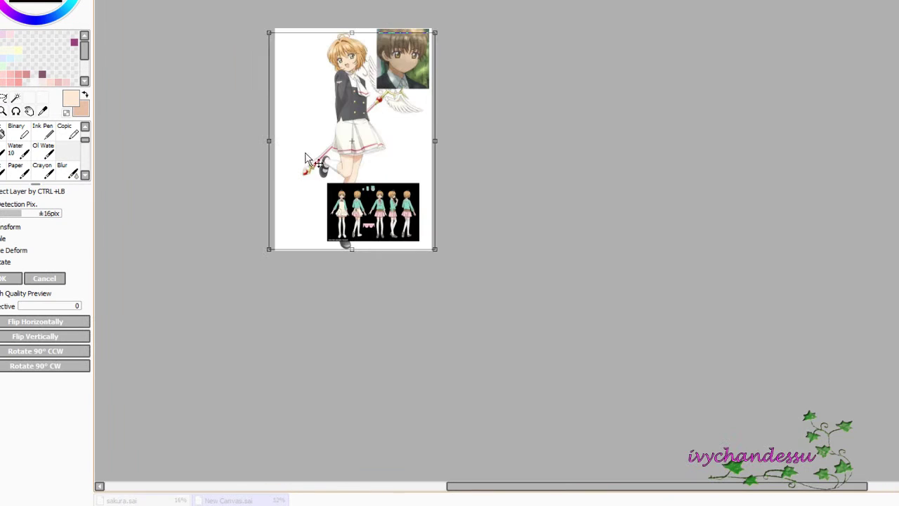
{"action": "left_click_drag", "start_coordinate": [431, 251], "coordinate": [363, 172]}
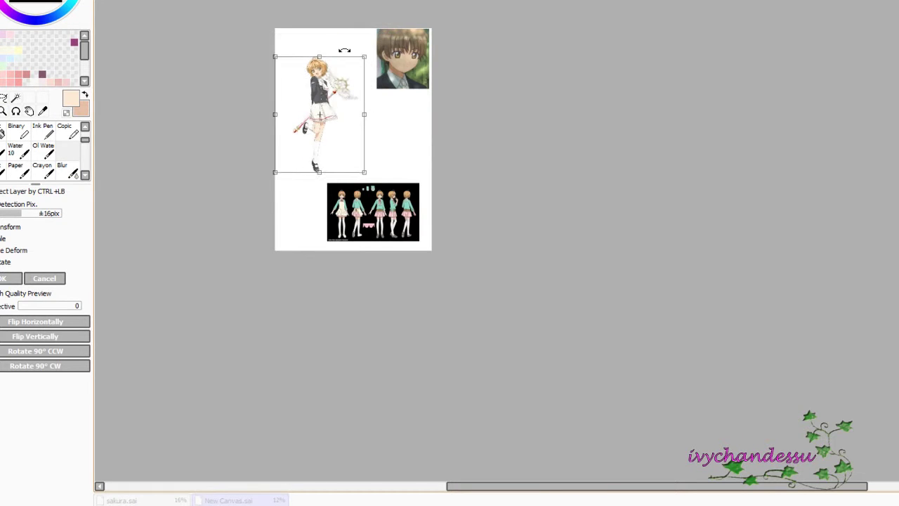
{"action": "key", "text": "Return"}
Sample light and dark teal from the outfit sheet's sweater, select the girl's top and fill it with light teal.
{"action": "scroll", "coordinate": [628, 77], "scroll_direction": "up", "scroll_amount": 5}
{"action": "key", "text": "n"}
{"action": "left_click", "coordinate": [470, 217], "text": "alt"}
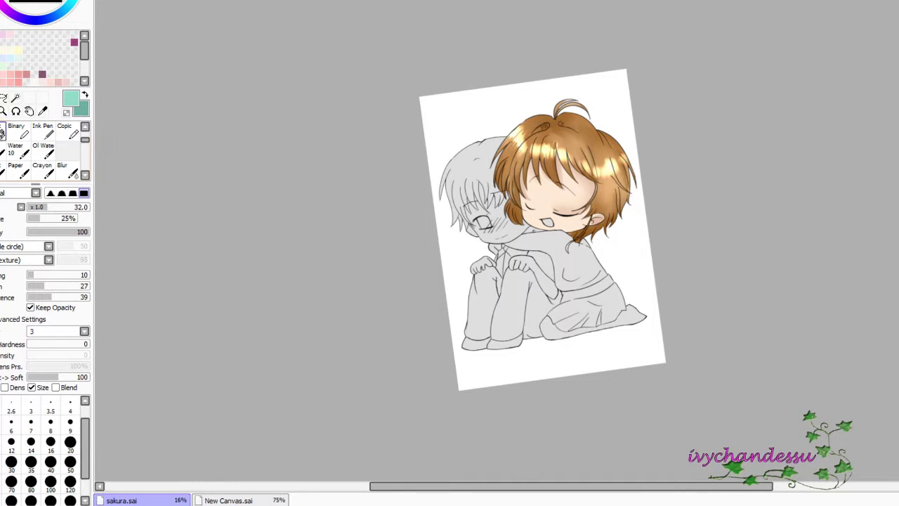
{"action": "key", "text": "w"}
{"action": "left_click", "coordinate": [590, 267]}
{"action": "left_click", "coordinate": [3, 131]}
{"action": "left_click", "coordinate": [554, 260]}
{"action": "key", "text": "c"}
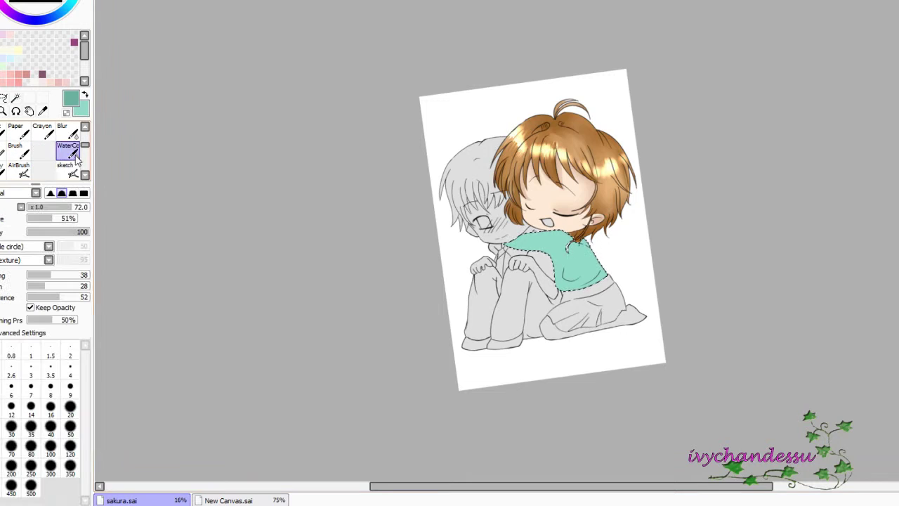
Shade the folds, back and hem of the girl's top with dark teal and blend using the size 72 WaterColor brush.
{"action": "scroll", "coordinate": [621, 300], "scroll_direction": "up", "scroll_amount": 3}
{"action": "left_click_drag", "start_coordinate": [456, 113], "coordinate": [421, 151]}
{"action": "mouse_move", "coordinate": [366, 191]}
{"action": "left_mouse_down"}
{"action": "mouse_move", "coordinate": [432, 200]}
{"action": "mouse_move", "coordinate": [380, 225]}
{"action": "left_mouse_up"}
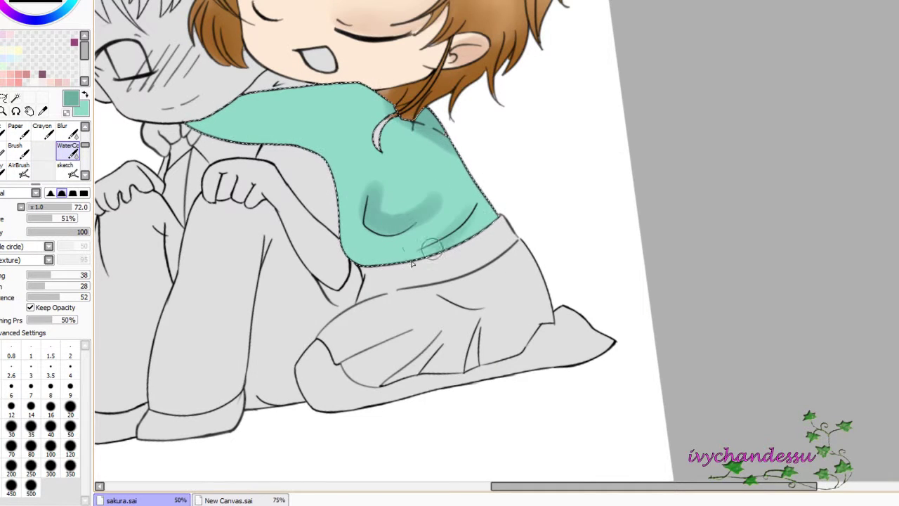
{"action": "left_click_drag", "start_coordinate": [351, 256], "coordinate": [492, 218]}
{"action": "left_click_drag", "start_coordinate": [421, 176], "coordinate": [525, 267]}
{"action": "left_click_drag", "start_coordinate": [477, 197], "coordinate": [513, 239]}
{"action": "left_click_drag", "start_coordinate": [457, 338], "coordinate": [597, 317]}
{"action": "mouse_move", "coordinate": [492, 197]}
{"action": "left_mouse_down"}
{"action": "mouse_move", "coordinate": [488, 226]}
{"action": "mouse_move", "coordinate": [586, 222]}
{"action": "mouse_move", "coordinate": [531, 258]}
{"action": "mouse_move", "coordinate": [506, 310]}
{"action": "mouse_move", "coordinate": [419, 214]}
{"action": "mouse_move", "coordinate": [473, 213]}
{"action": "mouse_move", "coordinate": [412, 211]}
{"action": "mouse_move", "coordinate": [453, 229]}
{"action": "mouse_move", "coordinate": [339, 196]}
{"action": "mouse_move", "coordinate": [473, 185]}
{"action": "mouse_move", "coordinate": [492, 281]}
{"action": "left_mouse_up"}
{"action": "left_click_drag", "start_coordinate": [534, 225], "coordinate": [562, 323]}
{"action": "scroll", "coordinate": [675, 209], "scroll_direction": "down", "scroll_amount": 6}
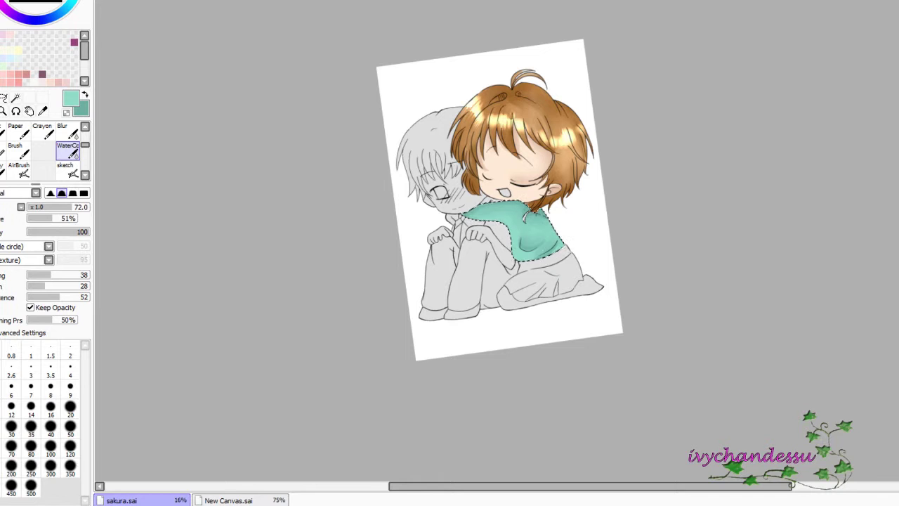
Sample the light brown hair colour from the outfit sheet and clear the selection around the girl's top.
{"action": "key", "text": "ctrl+Tab"}
{"action": "left_click", "coordinate": [391, 130], "text": "alt"}
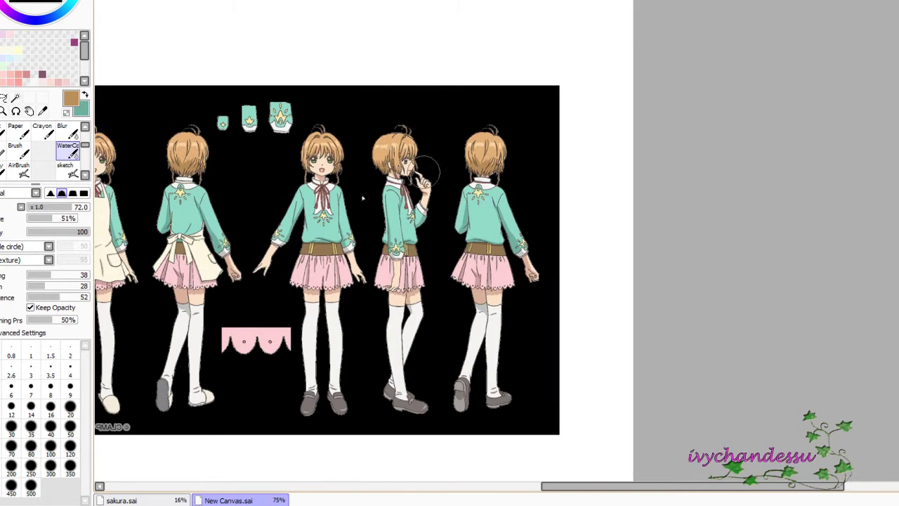
{"action": "key", "text": "ctrl+Tab"}
{"action": "left_click", "coordinate": [4, 171]}
{"action": "key", "text": "ctrl+d"}
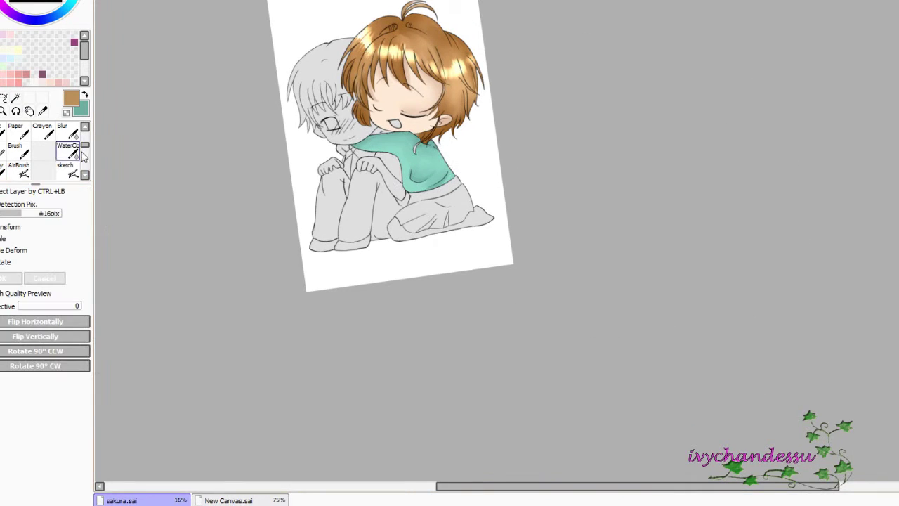
Soften the bright highlights on the girl's back hair, bangs and crown with the size 90 Blur brush.
{"action": "mouse_move", "coordinate": [463, 76]}
{"action": "left_mouse_down"}
{"action": "mouse_move", "coordinate": [455, 96]}
{"action": "mouse_move", "coordinate": [466, 119]}
{"action": "mouse_move", "coordinate": [446, 73]}
{"action": "mouse_move", "coordinate": [451, 42]}
{"action": "mouse_move", "coordinate": [450, 114]}
{"action": "mouse_move", "coordinate": [424, 119]}
{"action": "mouse_move", "coordinate": [456, 85]}
{"action": "mouse_move", "coordinate": [444, 58]}
{"action": "left_mouse_up"}
{"action": "key", "text": "b"}
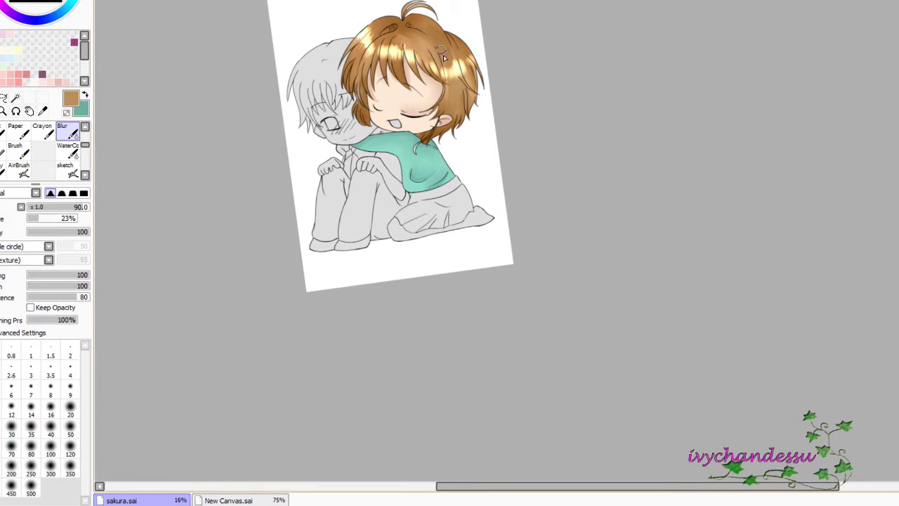
{"action": "left_click_drag", "start_coordinate": [458, 105], "coordinate": [450, 64]}
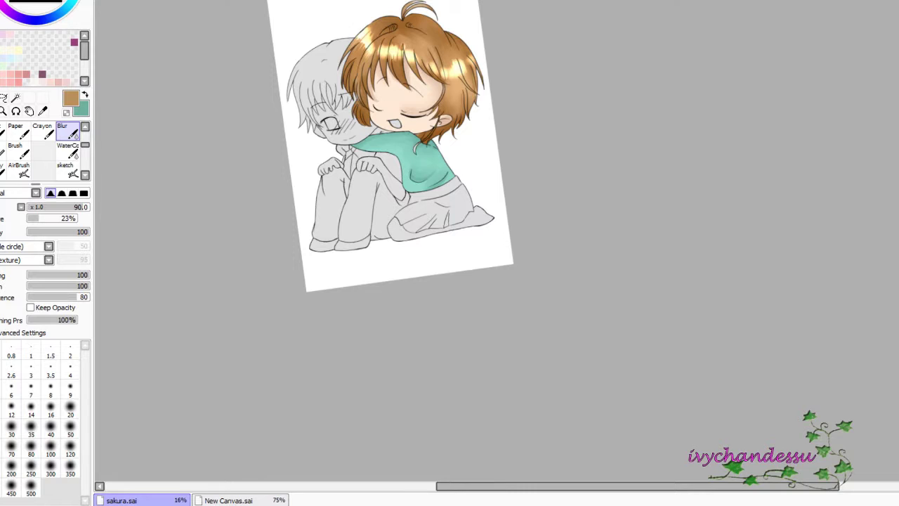
{"action": "mouse_move", "coordinate": [390, 53]}
{"action": "left_mouse_down"}
{"action": "mouse_move", "coordinate": [367, 41]}
{"action": "mouse_move", "coordinate": [466, 90]}
{"action": "mouse_move", "coordinate": [405, 37]}
{"action": "mouse_move", "coordinate": [373, 42]}
{"action": "left_mouse_up"}
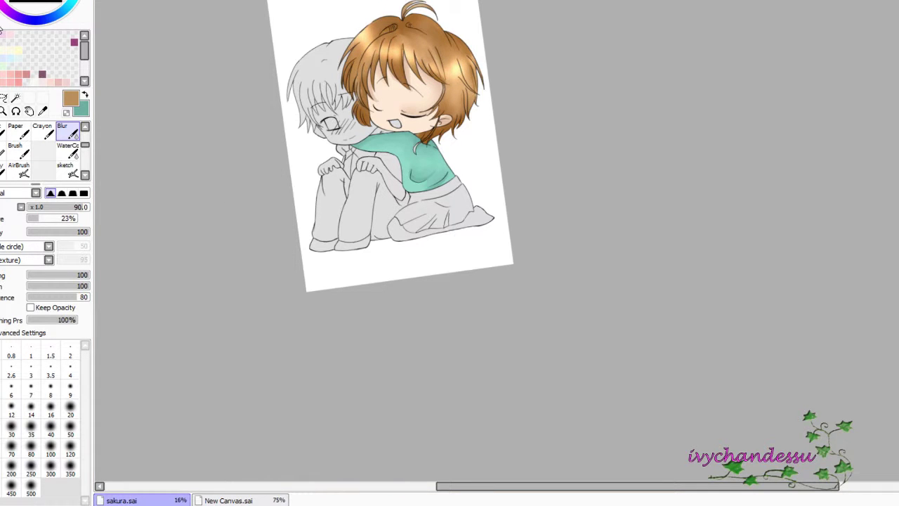
Select the boy's hair sections and sample a lighter and a darker brown from the hair in his reference portrait.
{"action": "left_click", "coordinate": [15, 97]}
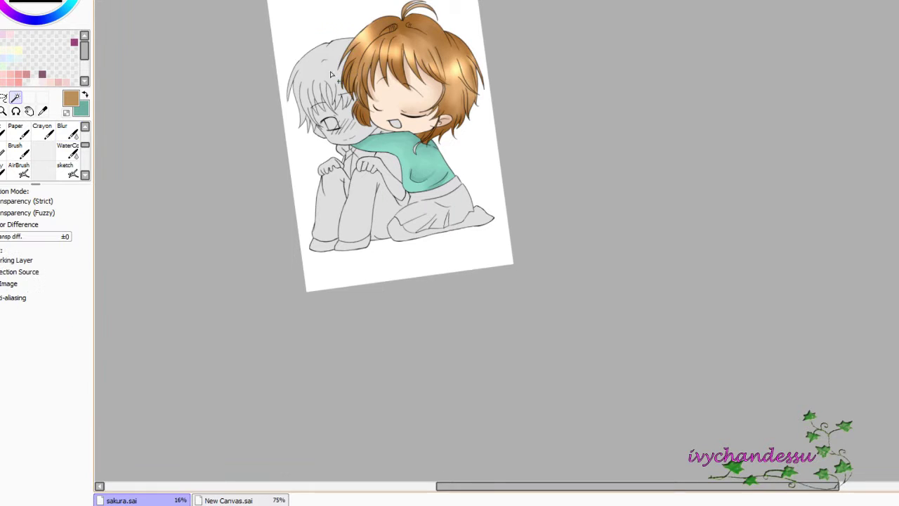
{"action": "left_click", "coordinate": [325, 106]}
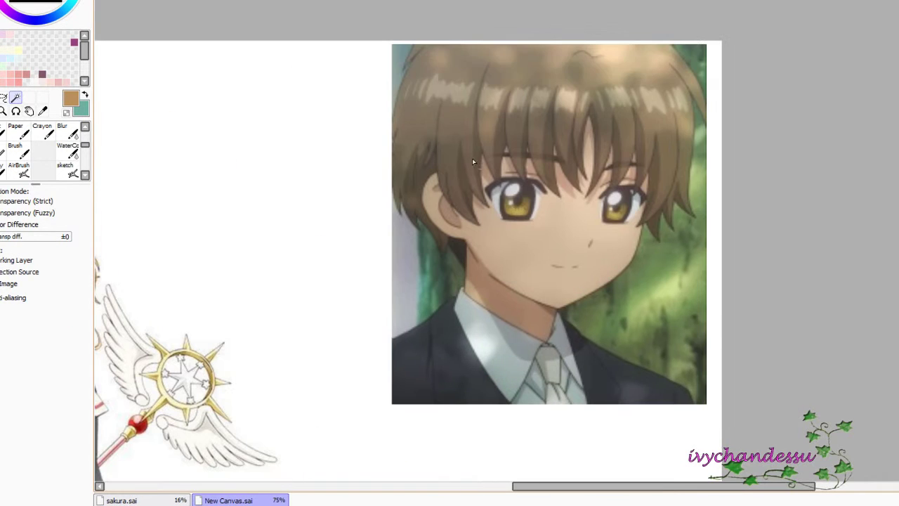
{"action": "key", "text": "b"}
{"action": "left_click", "coordinate": [621, 138], "text": "alt"}
{"action": "left_click", "coordinate": [612, 158], "text": "alt"}
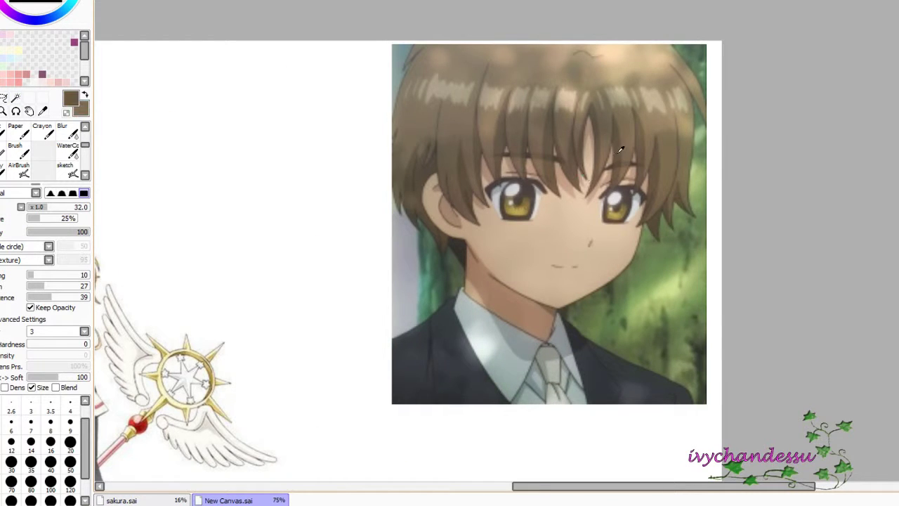
{"action": "left_click", "coordinate": [144, 500]}
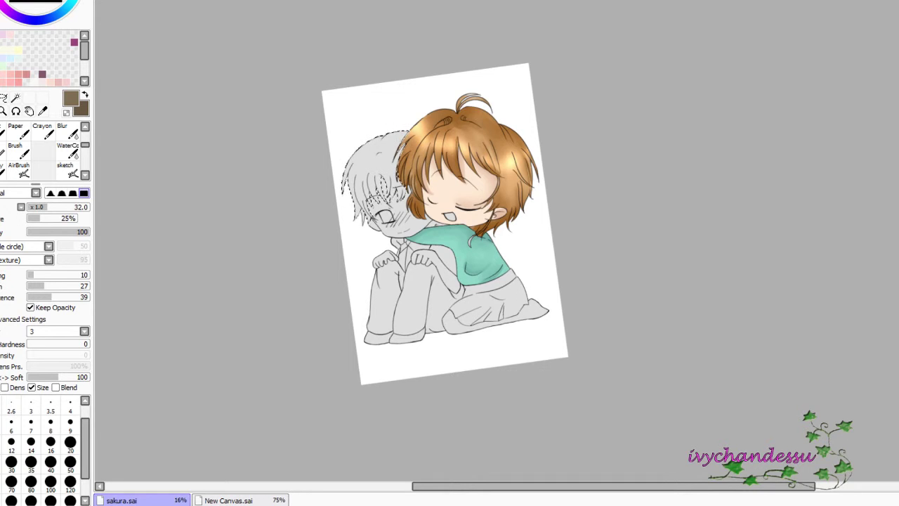
Fill the boy's selected hair with the lighter brown and clear the selection.
{"action": "left_click", "coordinate": [2, 150]}
{"action": "scroll", "coordinate": [42, 151], "scroll_direction": "down", "scroll_amount": 2}
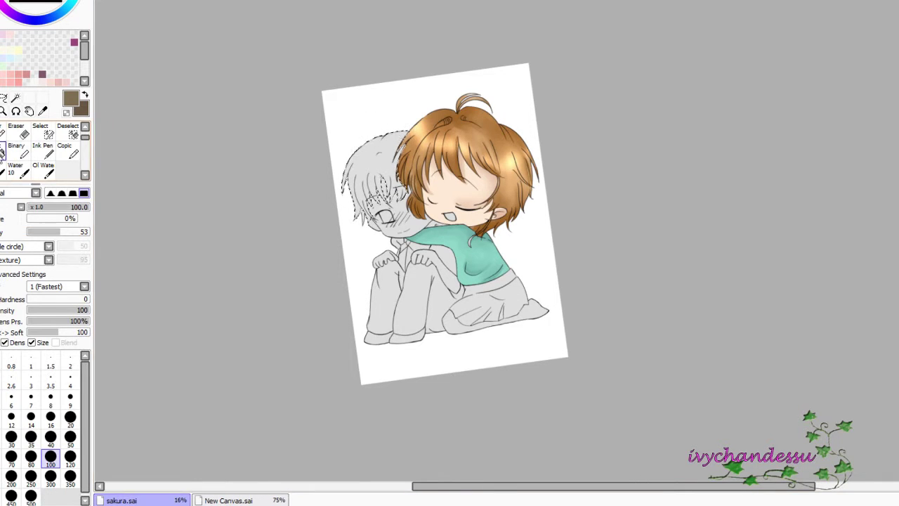
{"action": "left_click", "coordinate": [3, 150]}
{"action": "left_click", "coordinate": [369, 172]}
{"action": "key", "text": "ctrl+plus"}
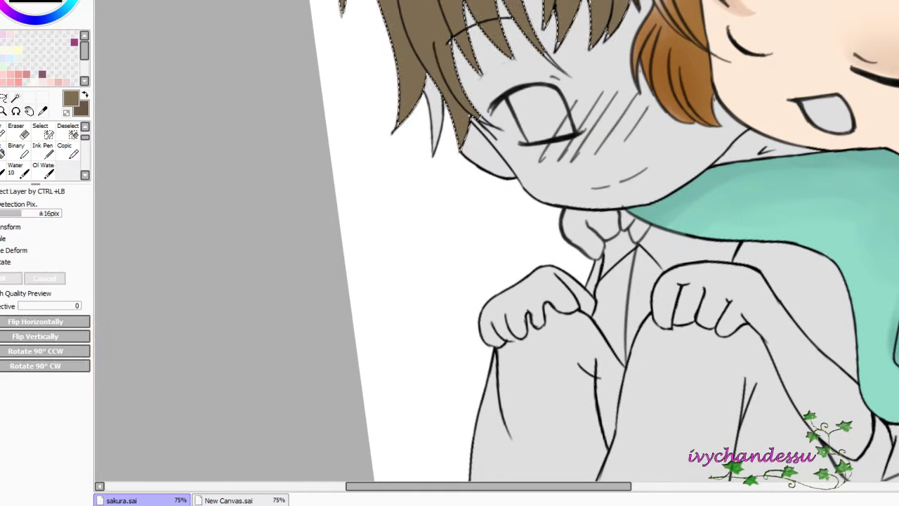
{"action": "key", "text": "b"}
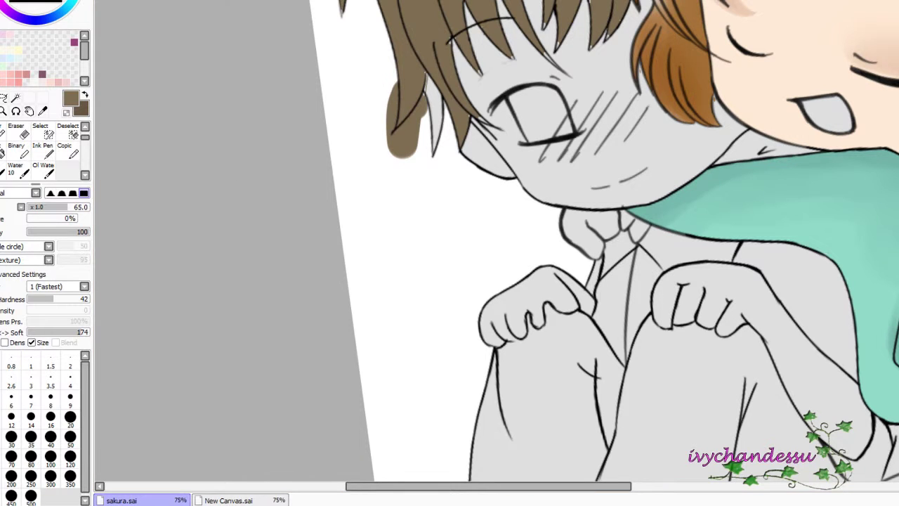
{"action": "key", "text": "ctrl+z"}
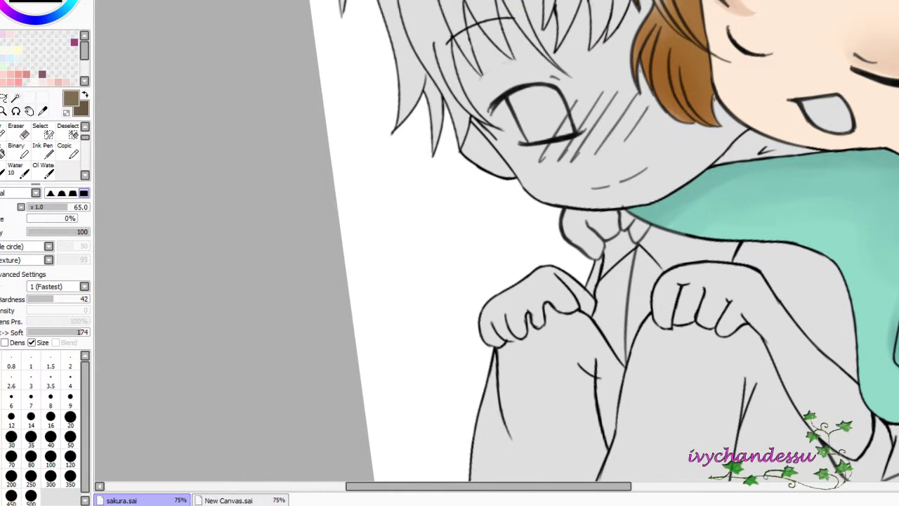
{"action": "key", "text": "ctrl+y"}
{"action": "key", "text": "ctrl+z"}
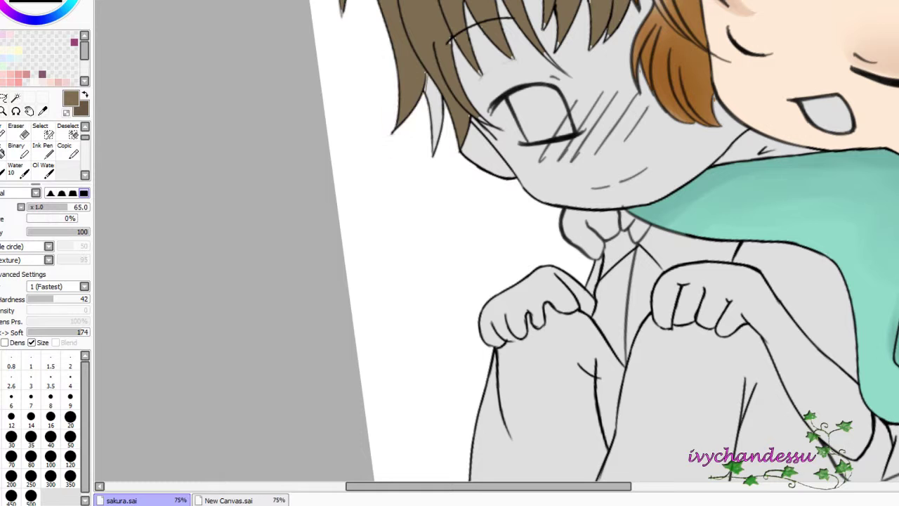
Paint the uncoloured side lock beside the boy's ear with the lighter brown at brush size 65.
{"action": "mouse_move", "coordinate": [425, 143]}
{"action": "left_mouse_down"}
{"action": "mouse_move", "coordinate": [447, 120]}
{"action": "mouse_move", "coordinate": [484, 105]}
{"action": "left_mouse_up"}
{"action": "mouse_move", "coordinate": [494, 51]}
{"action": "left_mouse_down"}
{"action": "mouse_move", "coordinate": [372, 116]}
{"action": "mouse_move", "coordinate": [300, 260]}
{"action": "mouse_move", "coordinate": [449, 195]}
{"action": "mouse_move", "coordinate": [412, 201]}
{"action": "left_mouse_up"}
{"action": "scroll", "coordinate": [373, 122], "scroll_direction": "down", "scroll_amount": 1}
{"action": "scroll", "coordinate": [372, 121], "scroll_direction": "down", "scroll_amount": 3}
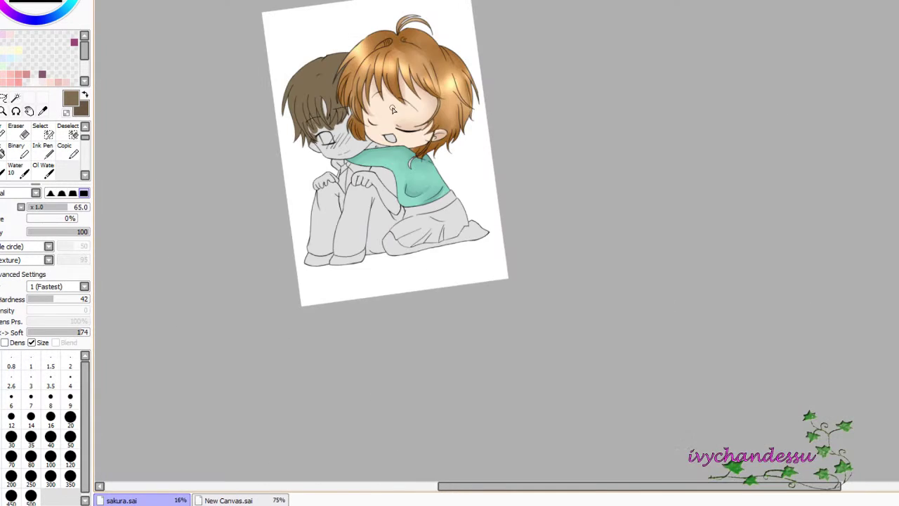
Recolour the line art of both characters with the purple swatch at brush size 100.
{"action": "left_click", "coordinate": [74, 42]}
{"action": "left_click", "coordinate": [51, 457]}
{"action": "left_click_drag", "start_coordinate": [321, 139], "coordinate": [336, 142]}
{"action": "key", "text": "ctrl+z"}
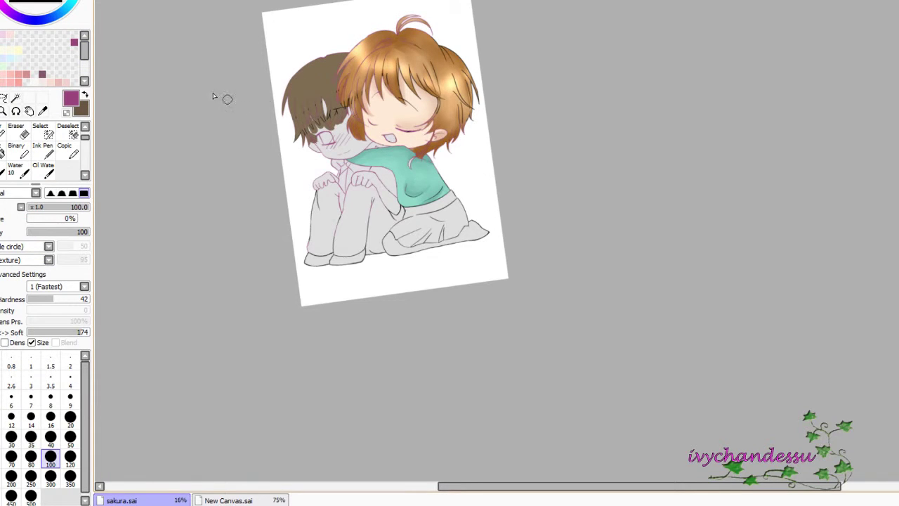
{"action": "key", "text": "w"}
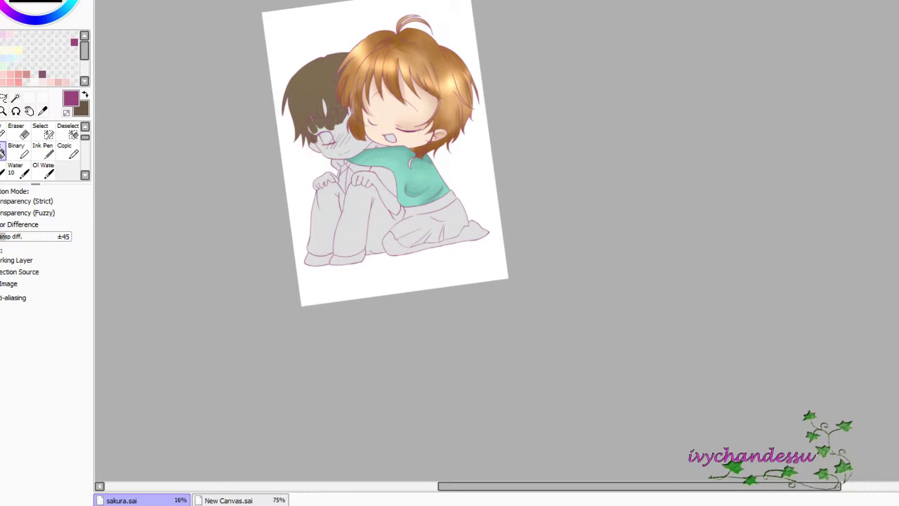
{"action": "key", "text": "ctrl+plus"}
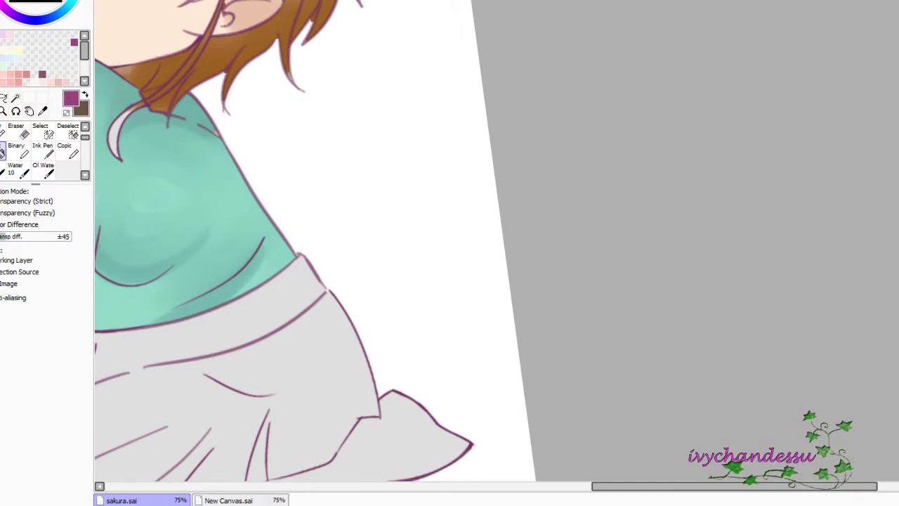
{"action": "left_click", "coordinate": [70, 170]}
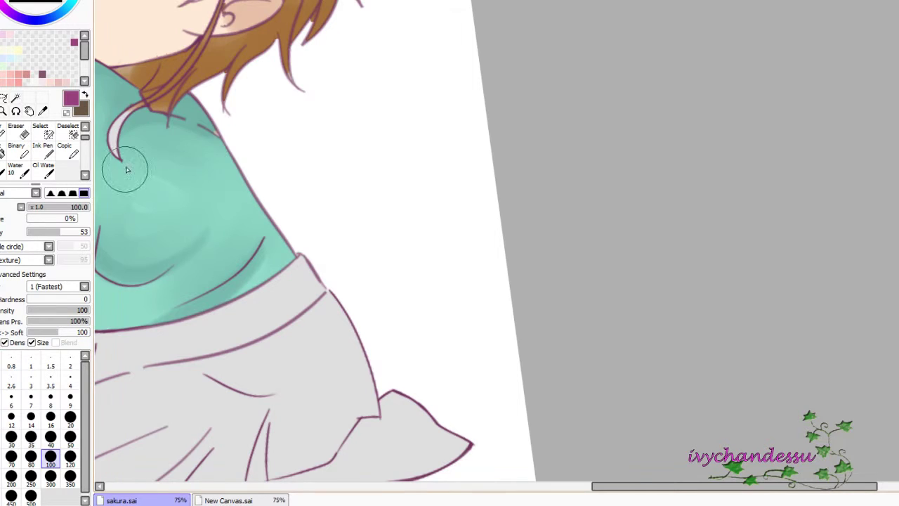
Colour the uncoloured lock below the girl's ear with light orange sampled from her hair at brush size 32.
{"action": "scroll", "coordinate": [126, 169], "scroll_direction": "up", "scroll_amount": 5}
{"action": "key", "text": "b"}
{"action": "left_click", "coordinate": [389, 119], "text": "alt"}
{"action": "mouse_move", "coordinate": [376, 235]}
{"action": "left_mouse_down"}
{"action": "mouse_move", "coordinate": [407, 154]}
{"action": "mouse_move", "coordinate": [346, 255]}
{"action": "left_mouse_up"}
{"action": "left_click_drag", "start_coordinate": [232, 242], "coordinate": [205, 284]}
{"action": "left_click_drag", "start_coordinate": [295, 242], "coordinate": [232, 281]}
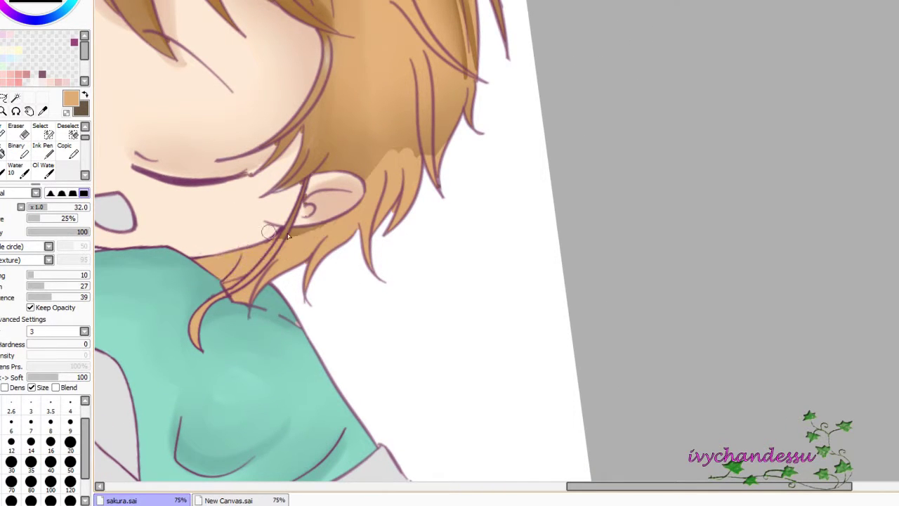
{"action": "left_click_drag", "start_coordinate": [323, 225], "coordinate": [267, 239]}
{"action": "scroll", "coordinate": [141, 183], "scroll_direction": "up", "scroll_amount": 5}
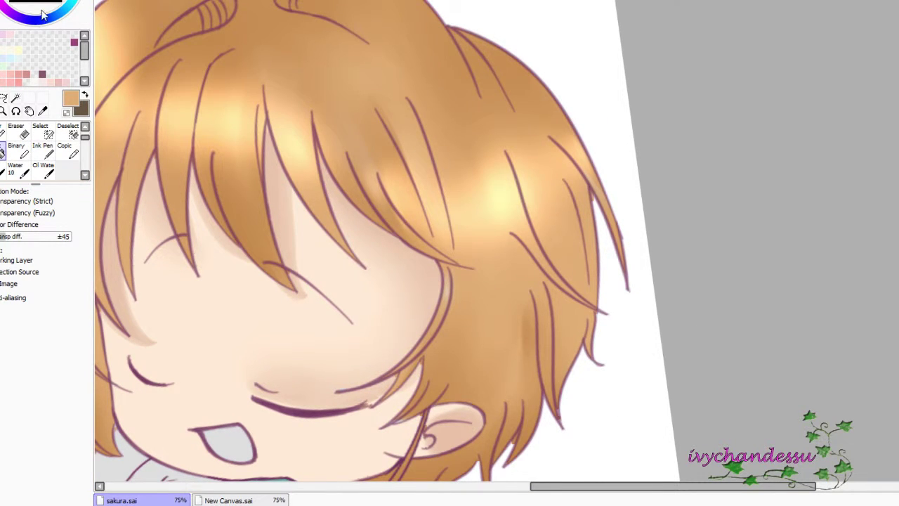
Select the boy's face area and clear the brown hair colour spilling over his forehead.
{"action": "scroll", "coordinate": [499, 145], "scroll_direction": "down", "scroll_amount": 3}
{"action": "scroll", "coordinate": [449, 210], "scroll_direction": "down", "scroll_amount": 3}
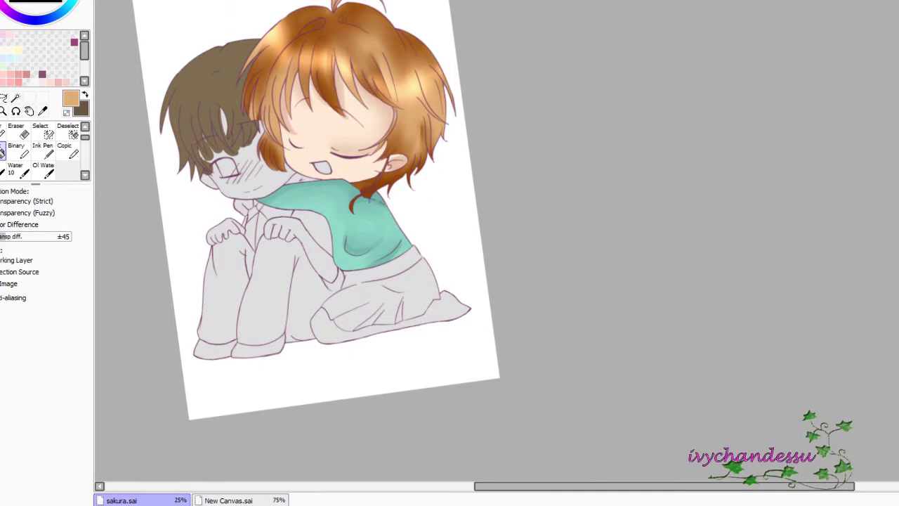
{"action": "left_click", "coordinate": [220, 500]}
{"action": "left_click", "coordinate": [121, 500]}
{"action": "left_click", "coordinate": [16, 98]}
{"action": "left_click", "coordinate": [232, 158]}
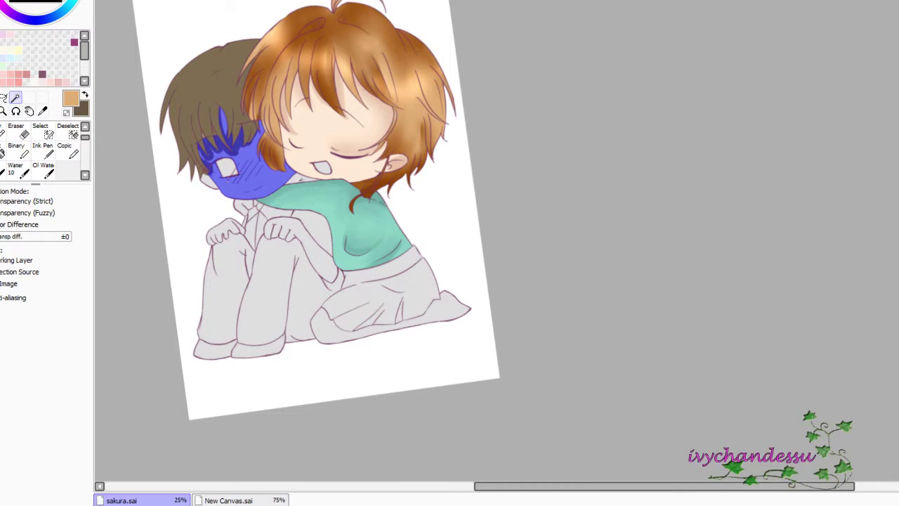
{"action": "left_click", "coordinate": [212, 163]}
{"action": "key", "text": "ctrl"}
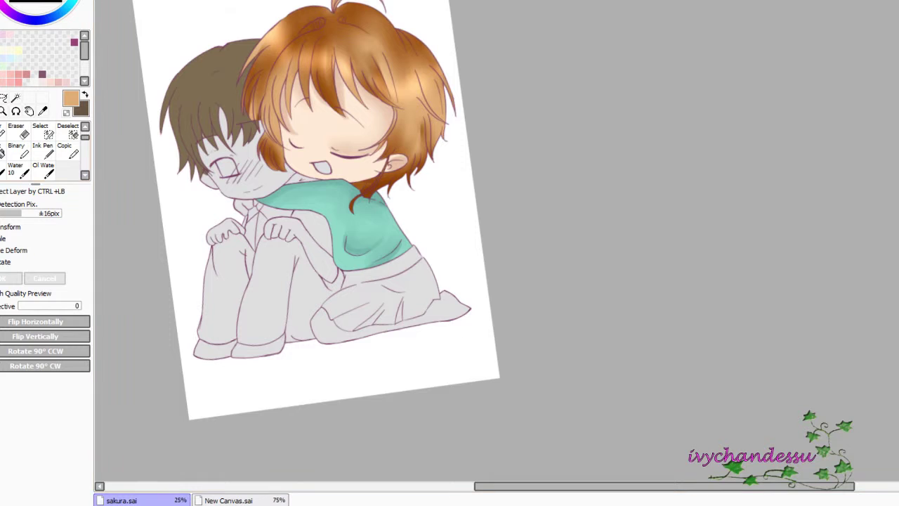
Try to colour the gap between the boy's hair and the girl's side locks with brown sampled from his hair.
{"action": "left_click", "coordinate": [204, 98]}
{"action": "scroll", "coordinate": [119, 144], "scroll_direction": "up", "scroll_amount": 3}
{"action": "left_click", "coordinate": [479, 88]}
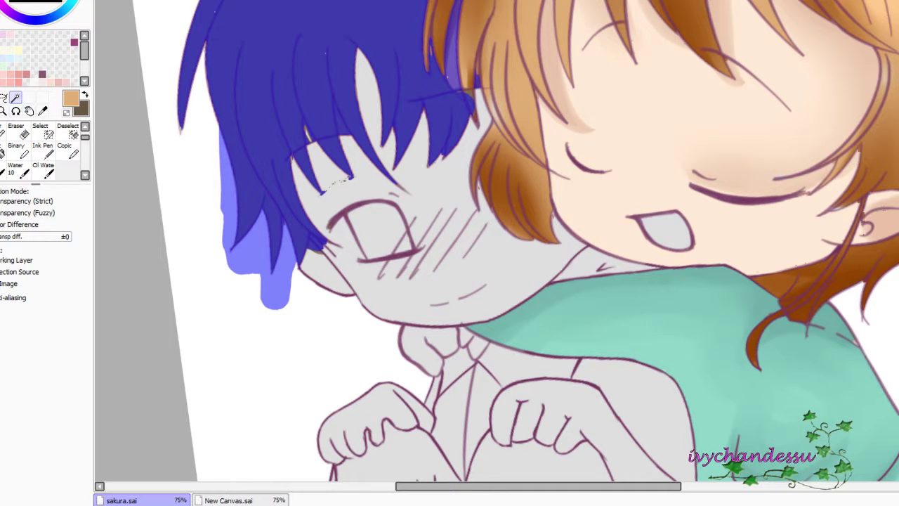
{"action": "key", "text": "ctrl"}
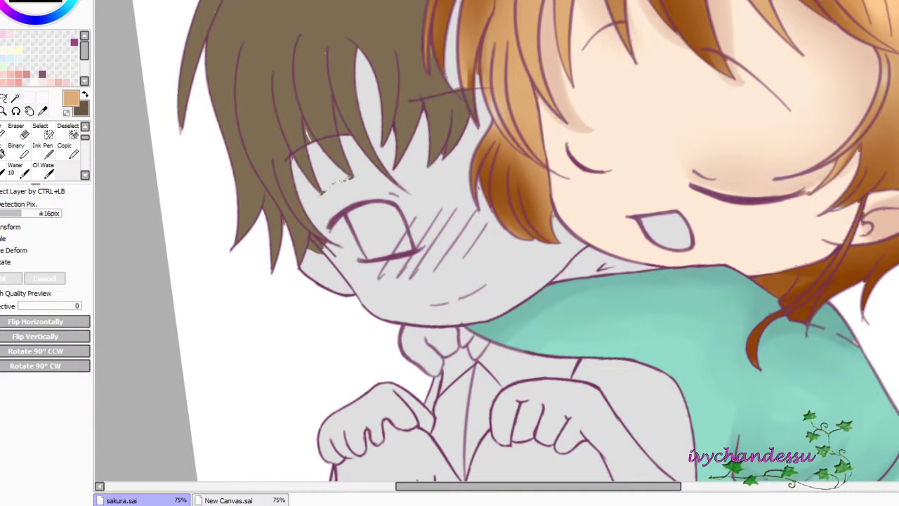
{"action": "left_click", "coordinate": [273, 54], "text": "alt"}
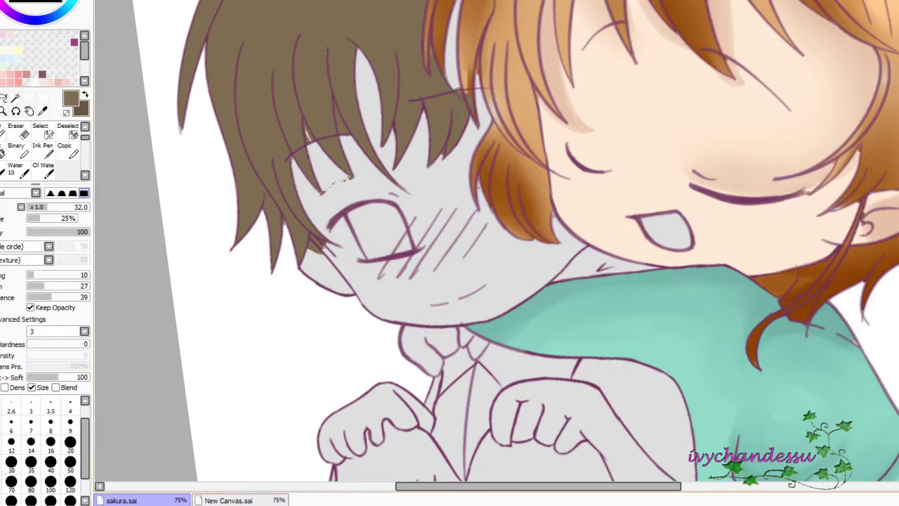
{"action": "left_click_drag", "start_coordinate": [453, 4], "coordinate": [455, 73]}
{"action": "key", "text": "ctrl+z"}
Erase the brown spilling around the tip of the girl's outer side lock at eraser size 23.
{"action": "scroll", "coordinate": [439, 73], "scroll_direction": "up", "scroll_amount": 4}
{"action": "key", "text": "e"}
{"action": "left_click_drag", "start_coordinate": [396, 70], "coordinate": [413, 158]}
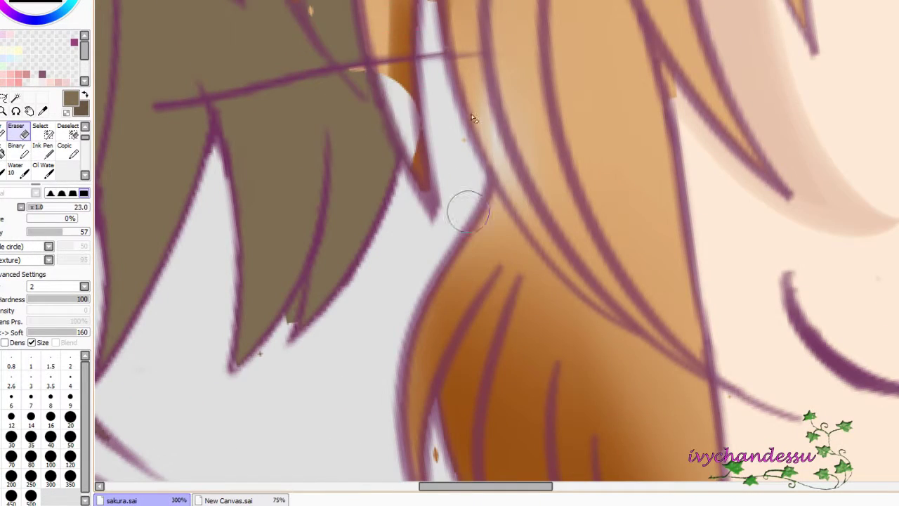
Erase the stray brown between and beside the tips of the boy's bangs at eraser size 4.
{"action": "scroll", "coordinate": [468, 210], "scroll_direction": "up", "scroll_amount": 2}
{"action": "left_click", "coordinate": [87, 232]}
{"action": "left_click", "coordinate": [30, 360]}
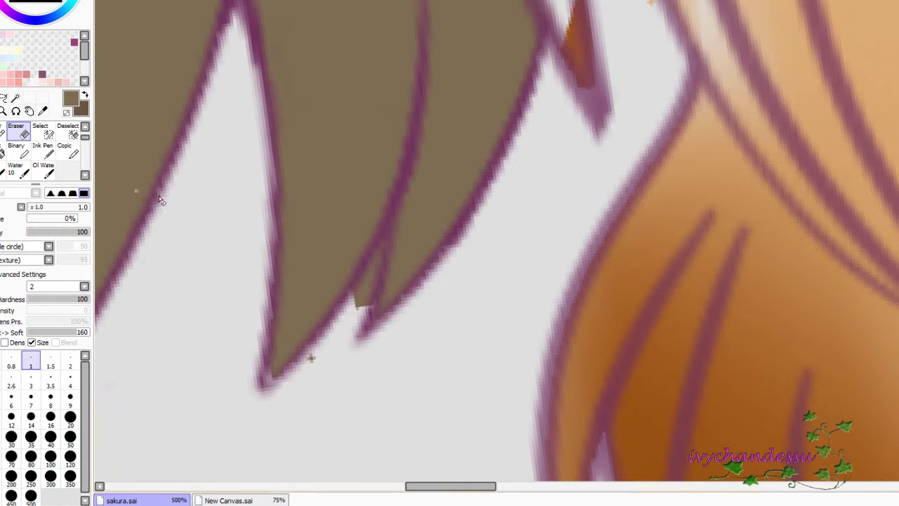
{"action": "scroll", "coordinate": [160, 201], "scroll_direction": "down", "scroll_amount": 3}
{"action": "key", "text": "]"}
{"action": "key", "text": "]"}
{"action": "key", "text": "]"}
{"action": "key", "text": "]"}
{"action": "key", "text": "]"}
{"action": "key", "text": "]"}
{"action": "left_click_drag", "start_coordinate": [288, 210], "coordinate": [309, 151]}
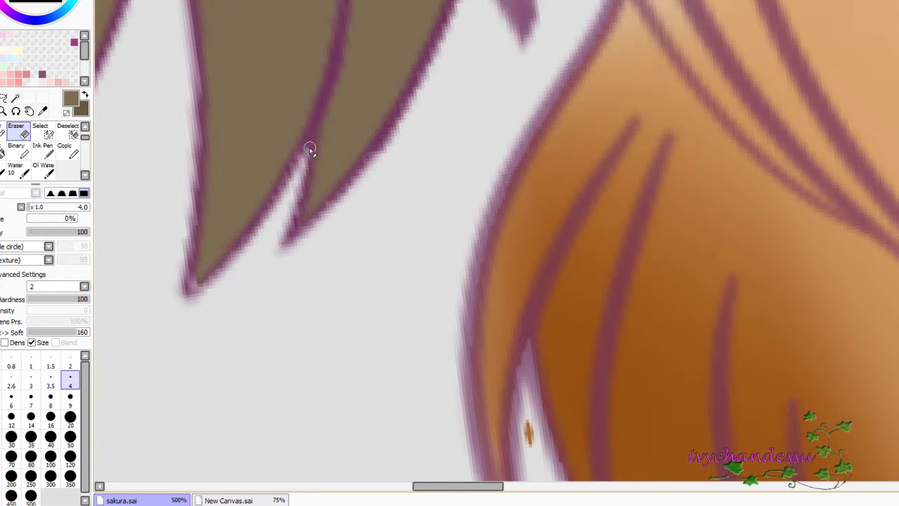
Erase the stray orange in the gaps between the girl's side strands at size 4 and sample her light hair orange.
{"action": "scroll", "coordinate": [245, 235], "scroll_direction": "down", "scroll_amount": 3}
{"action": "left_click_drag", "start_coordinate": [314, 211], "coordinate": [309, 175]}
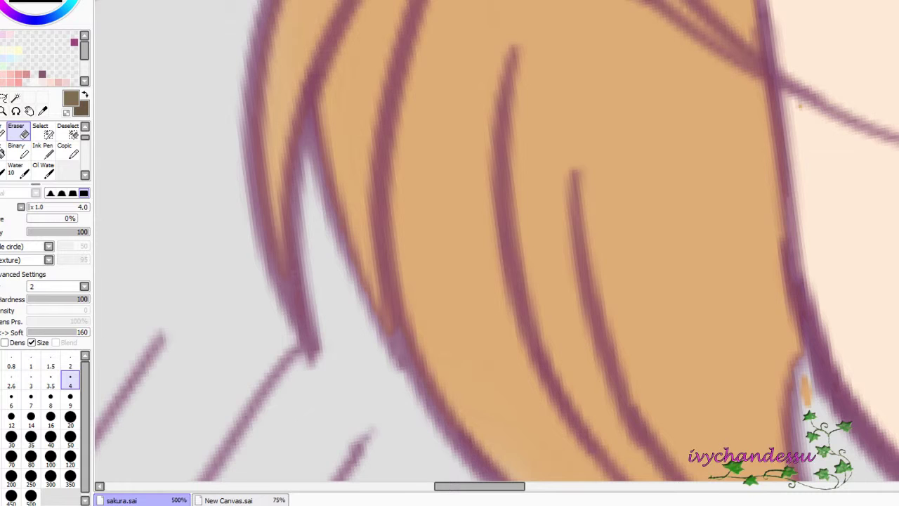
{"action": "left_click", "coordinate": [447, 230], "text": "alt"}
{"action": "key", "text": "w"}
{"action": "scroll", "coordinate": [468, 227], "scroll_direction": "down", "scroll_amount": 3}
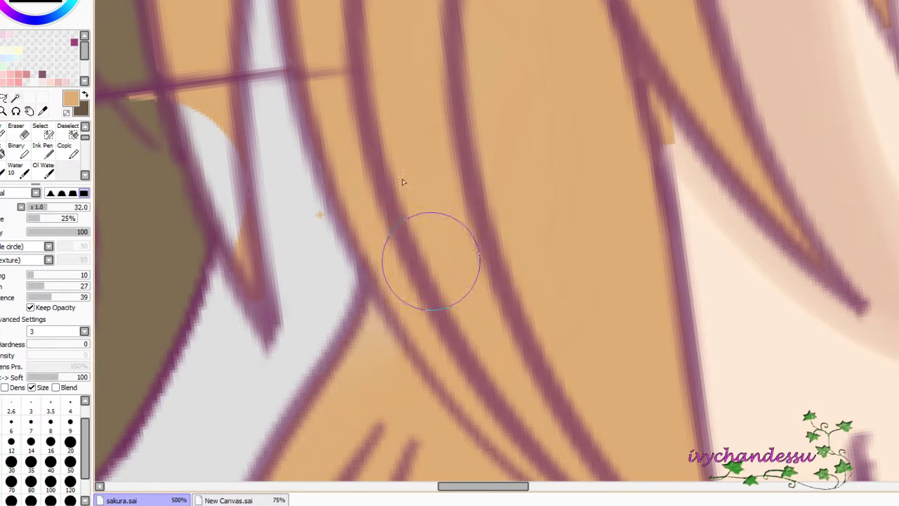
{"action": "scroll", "coordinate": [403, 182], "scroll_direction": "down", "scroll_amount": 3}
{"action": "key", "text": "e"}
{"action": "left_click_drag", "start_coordinate": [313, 156], "coordinate": [299, 35]}
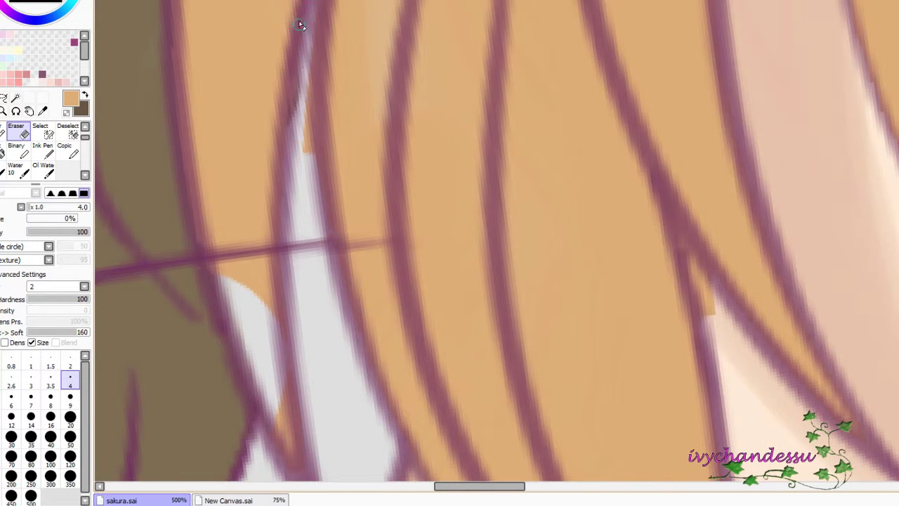
Paint the uncoloured tip of the girl's outer side lock with the light orange at brush size 12.
{"action": "scroll", "coordinate": [311, 16], "scroll_direction": "down", "scroll_amount": 3}
{"action": "key", "text": "b"}
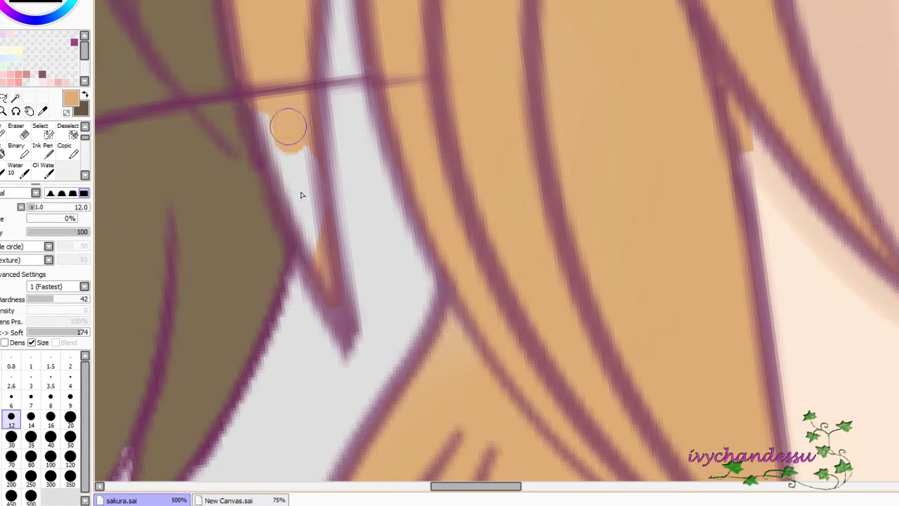
{"action": "left_click_drag", "start_coordinate": [301, 195], "coordinate": [311, 227]}
Erase the orange spilling into the top of the narrow gap between the girl's side strands at eraser size 4.
{"action": "scroll", "coordinate": [311, 227], "scroll_direction": "up", "scroll_amount": 3}
{"action": "key", "text": "e"}
{"action": "mouse_move", "coordinate": [162, 55]}
{"action": "left_mouse_down"}
{"action": "mouse_move", "coordinate": [163, 230]}
{"action": "mouse_move", "coordinate": [237, 19]}
{"action": "left_mouse_up"}
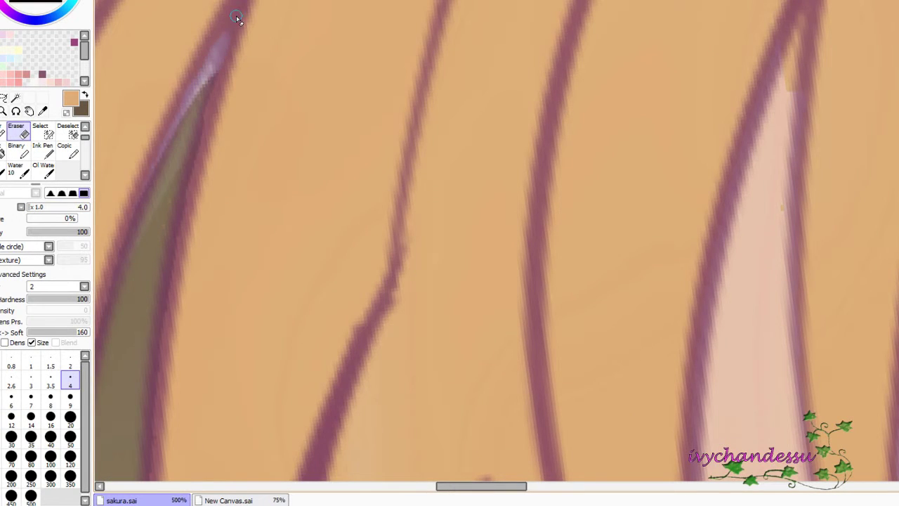
Try to paint light orange along the upper split of the girl's side hair.
{"action": "scroll", "coordinate": [238, 19], "scroll_direction": "down", "scroll_amount": 5}
{"action": "scroll", "coordinate": [196, 76], "scroll_direction": "up", "scroll_amount": 4}
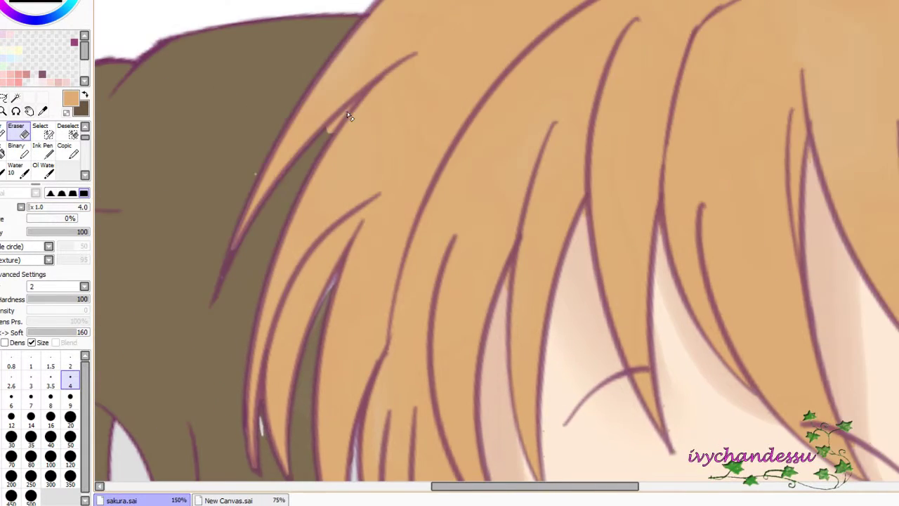
{"action": "key", "text": "b"}
{"action": "left_click_drag", "start_coordinate": [337, 124], "coordinate": [293, 182]}
{"action": "key", "text": "ctrl+z"}
Paint the boy's hair brown into the gaps beside the girl's side strands and trim the excess at eraser size 14.
{"action": "key", "text": "x"}
{"action": "mouse_move", "coordinate": [333, 278]}
{"action": "left_mouse_down"}
{"action": "mouse_move", "coordinate": [330, 222]}
{"action": "mouse_move", "coordinate": [333, 287]}
{"action": "mouse_move", "coordinate": [438, 194]}
{"action": "left_mouse_up"}
{"action": "key", "text": "e"}
{"action": "scroll", "coordinate": [379, 267], "scroll_direction": "up", "scroll_amount": 4}
{"action": "left_click", "coordinate": [31, 420]}
{"action": "left_click_drag", "start_coordinate": [404, 288], "coordinate": [555, 211]}
{"action": "mouse_move", "coordinate": [478, 356]}
{"action": "left_mouse_down"}
{"action": "mouse_move", "coordinate": [367, 263]}
{"action": "mouse_move", "coordinate": [373, 373]}
{"action": "left_mouse_up"}
{"action": "left_click_drag", "start_coordinate": [345, 306], "coordinate": [243, 110]}
Clean the remaining stray colour along the narrow strand edges with the eraser at size 4.
{"action": "key", "text": "bracketleft"}
{"action": "key", "text": "bracketleft"}
{"action": "key", "text": "bracketleft"}
{"action": "key", "text": "bracketleft"}
{"action": "key", "text": "bracketleft"}
{"action": "key", "text": "bracketleft"}
{"action": "key", "text": "bracketleft"}
{"action": "key", "text": "bracketleft"}
{"action": "left_click_drag", "start_coordinate": [318, 70], "coordinate": [444, 317]}
{"action": "left_click_drag", "start_coordinate": [351, 155], "coordinate": [379, 319]}
{"action": "scroll", "coordinate": [691, 296], "scroll_direction": "down", "scroll_amount": 8}
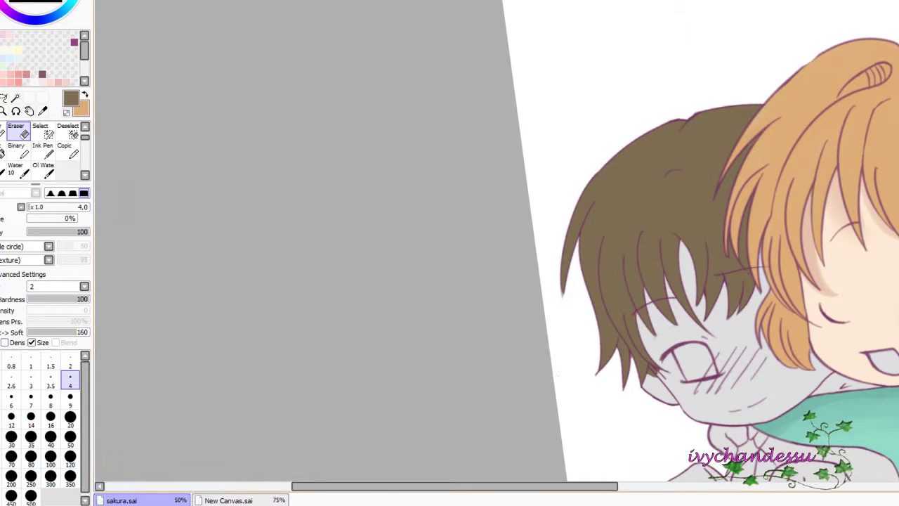
{"action": "scroll", "coordinate": [346, 260], "scroll_direction": "down", "scroll_amount": 2}
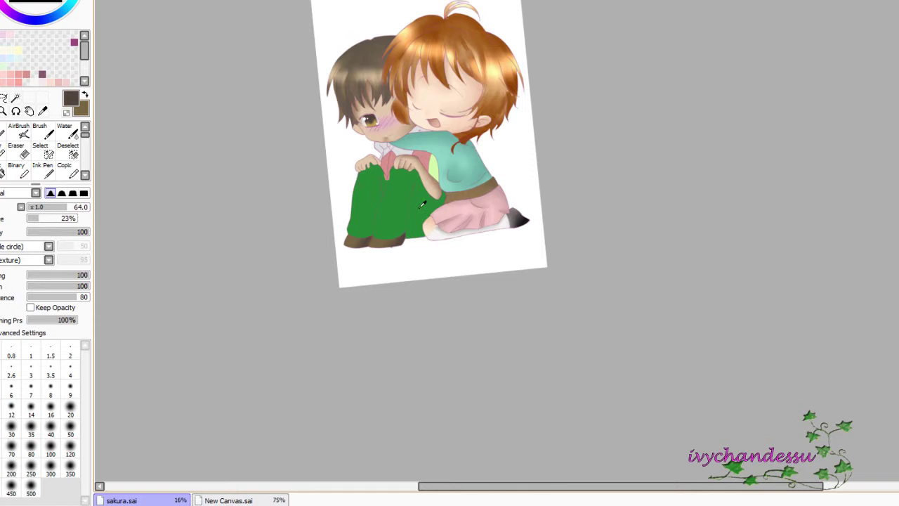
Shade the folds of the boy's green trousers with dark green using the AirBrush at size 100.
{"action": "left_click", "coordinate": [422, 204], "text": "alt"}
{"action": "left_click", "coordinate": [426, 200], "text": "alt"}
{"action": "key", "text": "v"}
{"action": "left_click_drag", "start_coordinate": [413, 193], "coordinate": [413, 237]}
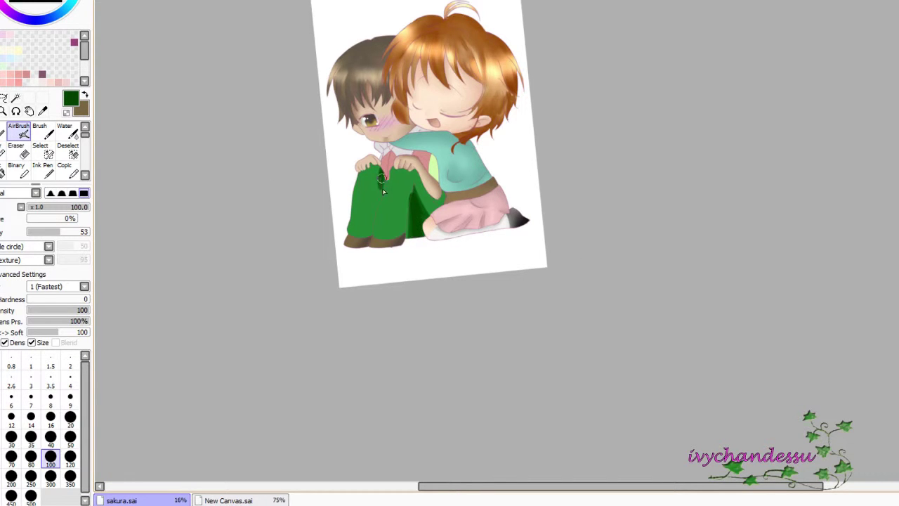
{"action": "left_click_drag", "start_coordinate": [445, 193], "coordinate": [430, 215]}
{"action": "left_click_drag", "start_coordinate": [362, 200], "coordinate": [363, 195]}
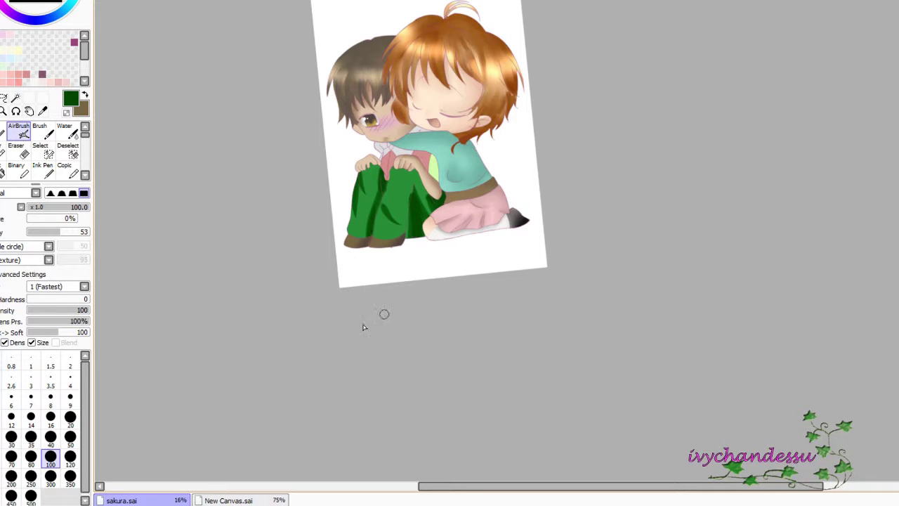
Blend the trouser shadows with the lighter green using the watercolour brush at size 77.
{"action": "key", "text": "x"}
{"action": "left_click", "coordinate": [85, 175]}
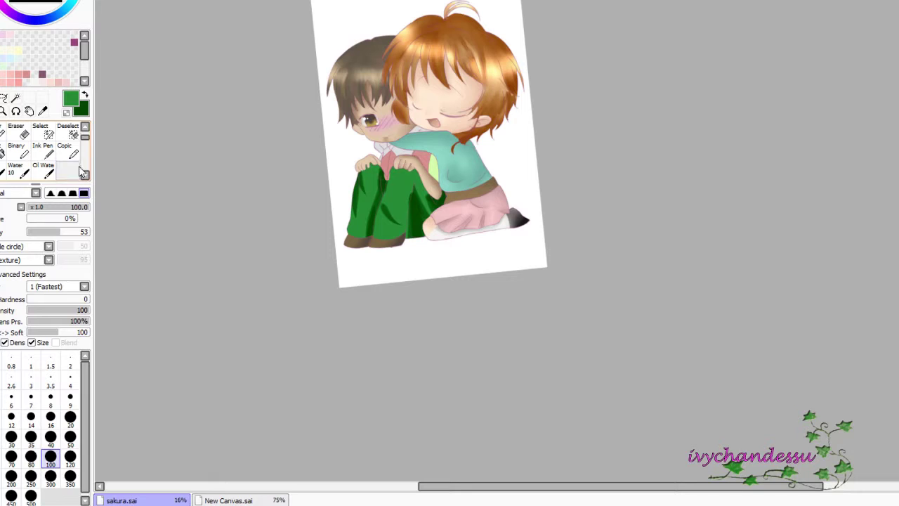
{"action": "left_click", "coordinate": [68, 132]}
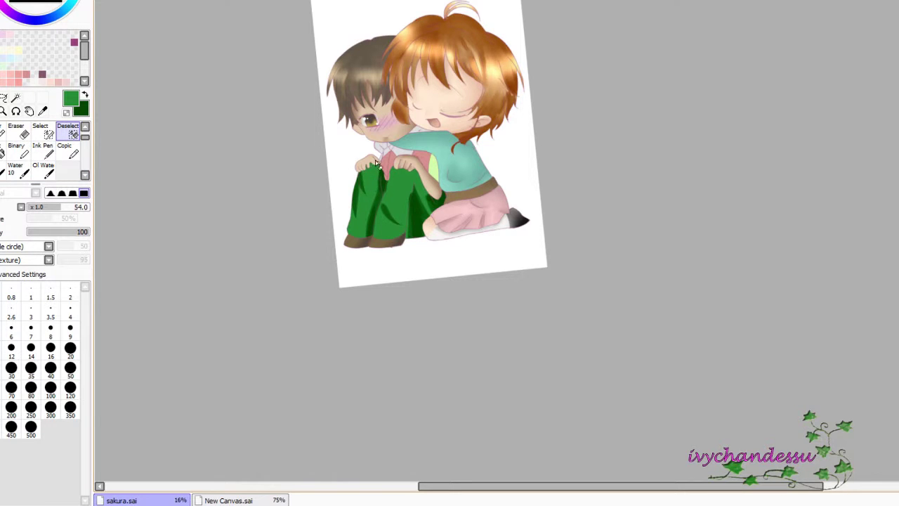
{"action": "scroll", "coordinate": [70, 165], "scroll_direction": "up", "scroll_amount": 3}
{"action": "left_click", "coordinate": [68, 151]}
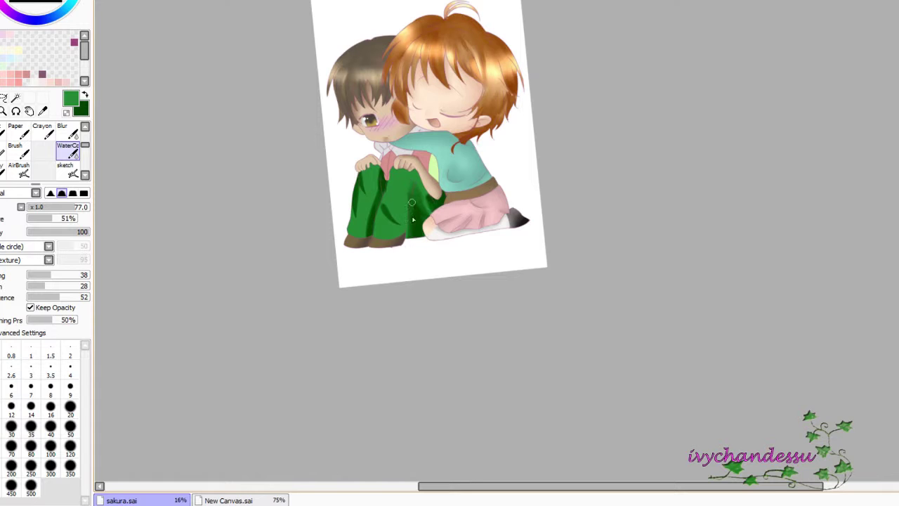
{"action": "left_click_drag", "start_coordinate": [377, 202], "coordinate": [379, 183]}
Deepen the shading down the boy's trouser legs with dark green and smooth it with the lighter green.
{"action": "key", "text": "x"}
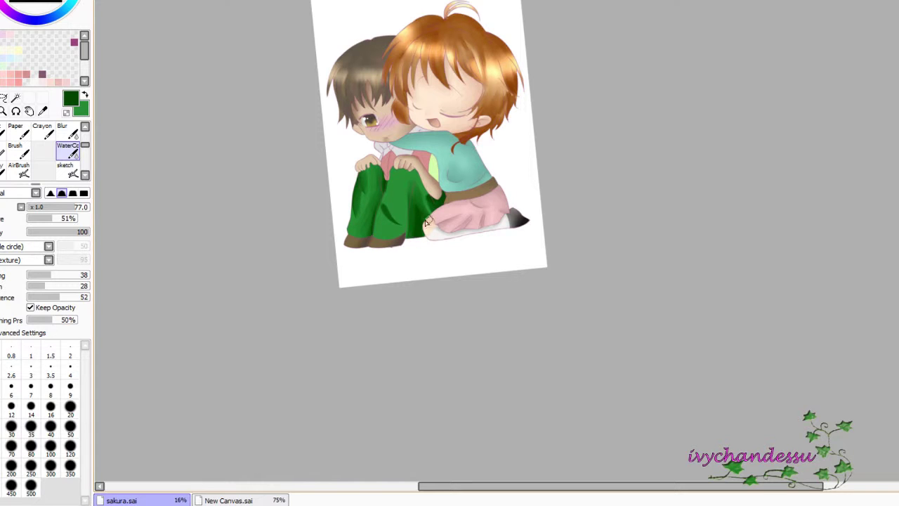
{"action": "left_click_drag", "start_coordinate": [413, 192], "coordinate": [403, 251]}
{"action": "key", "text": "x"}
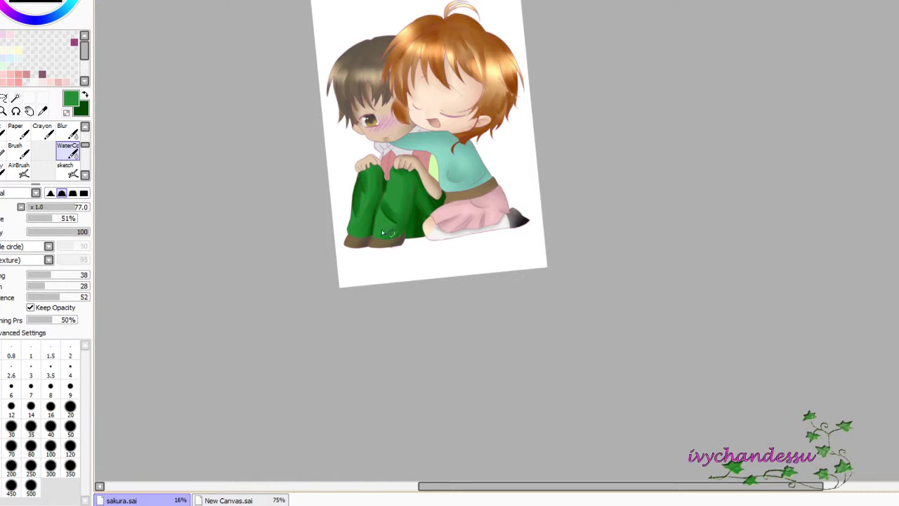
Draw fine dark green fold lines on the boy's trousers at brush size 21.
{"action": "key", "text": "x"}
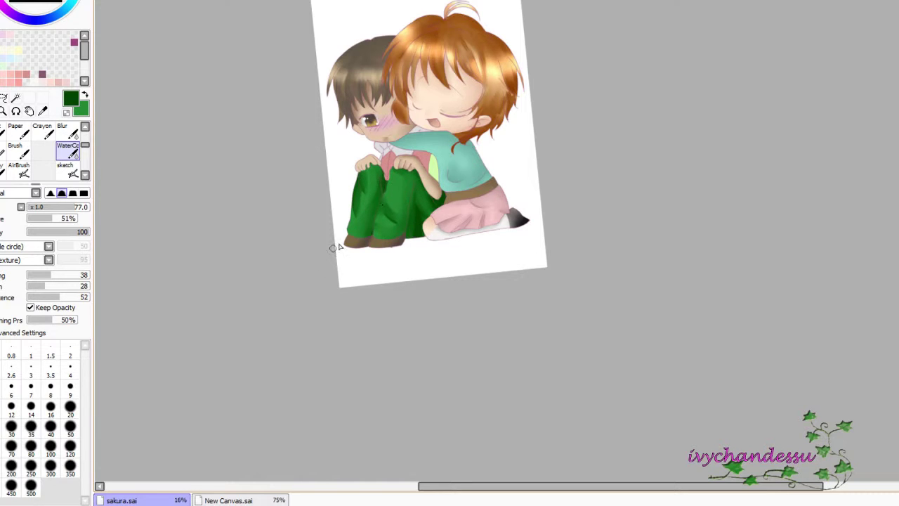
{"action": "key", "text": "e"}
{"action": "left_click_drag", "start_coordinate": [384, 192], "coordinate": [371, 247]}
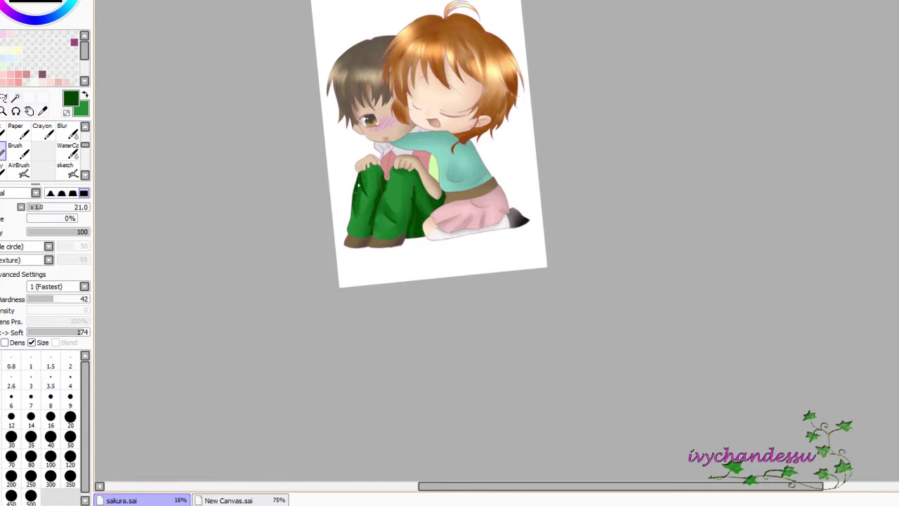
Blend the trouser folds with lighter green at watercolour size 97 and soften them with the Blur brush at size 160.
{"action": "left_click", "coordinate": [85, 94]}
{"action": "left_click", "coordinate": [68, 150]}
{"action": "left_click", "coordinate": [74, 208]}
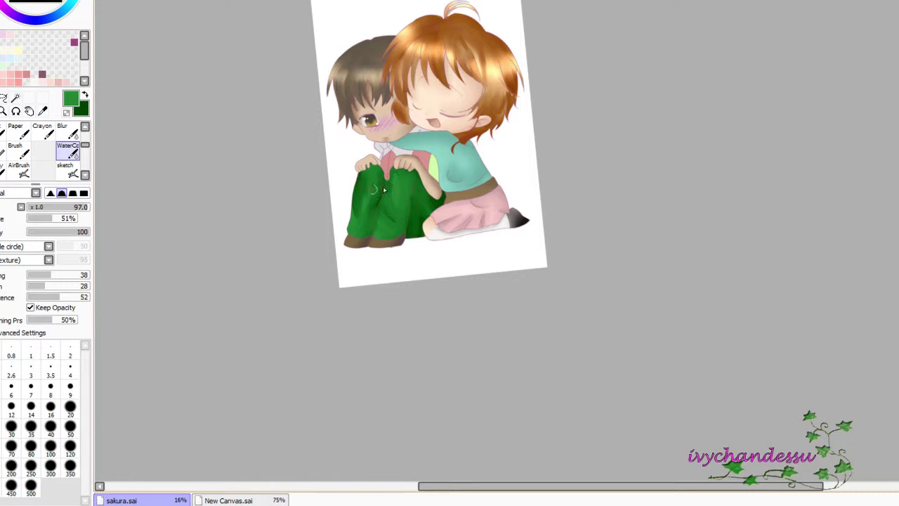
{"action": "key", "text": "b"}
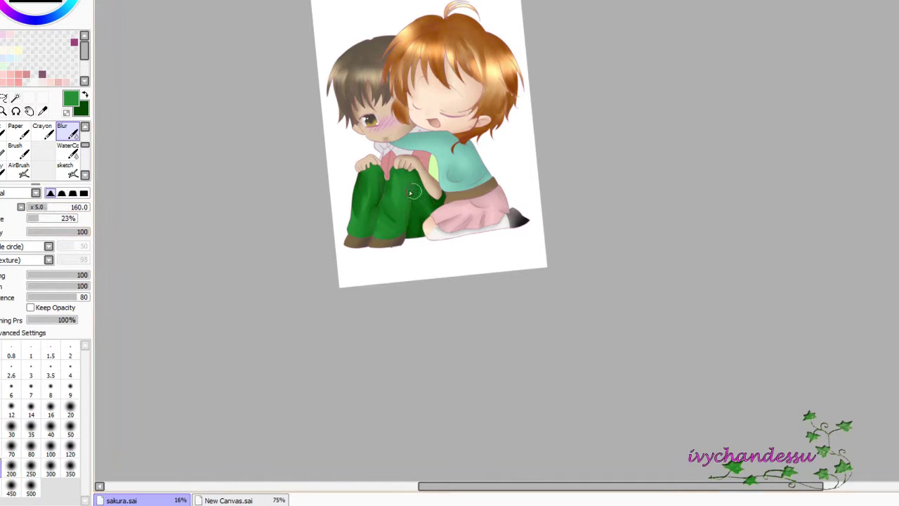
{"action": "left_click_drag", "start_coordinate": [430, 208], "coordinate": [428, 231]}
Select the boy's uncoloured shirt front with the Magic Wand and fill it with the light green sampled from the shirt's side.
{"action": "key", "text": "w"}
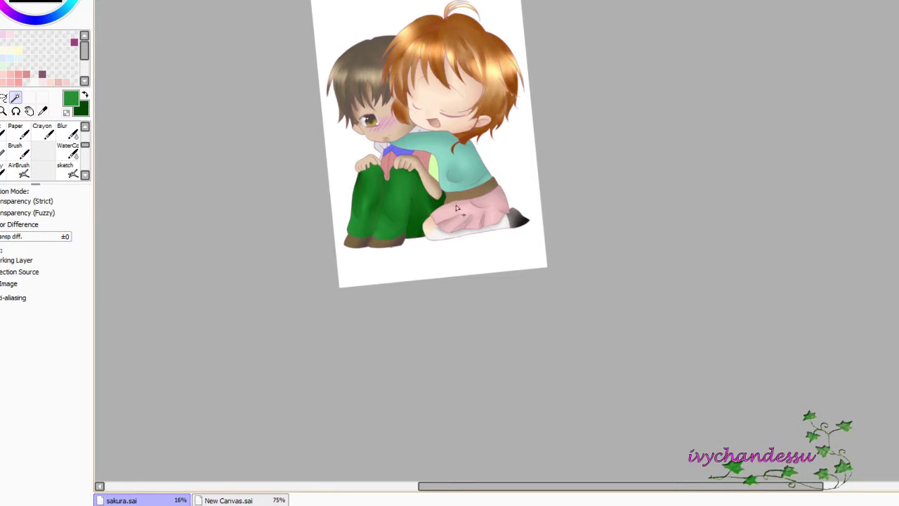
{"action": "key", "text": "b"}
{"action": "left_click", "coordinate": [432, 171], "text": "alt"}
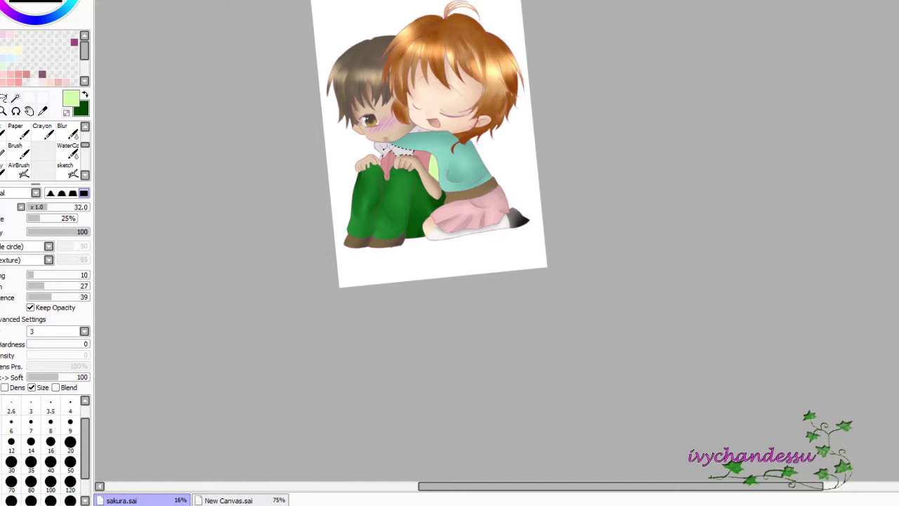
{"action": "key", "text": "ctrl+z"}
{"action": "key", "text": "ctrl+y"}
{"action": "key", "text": "e"}
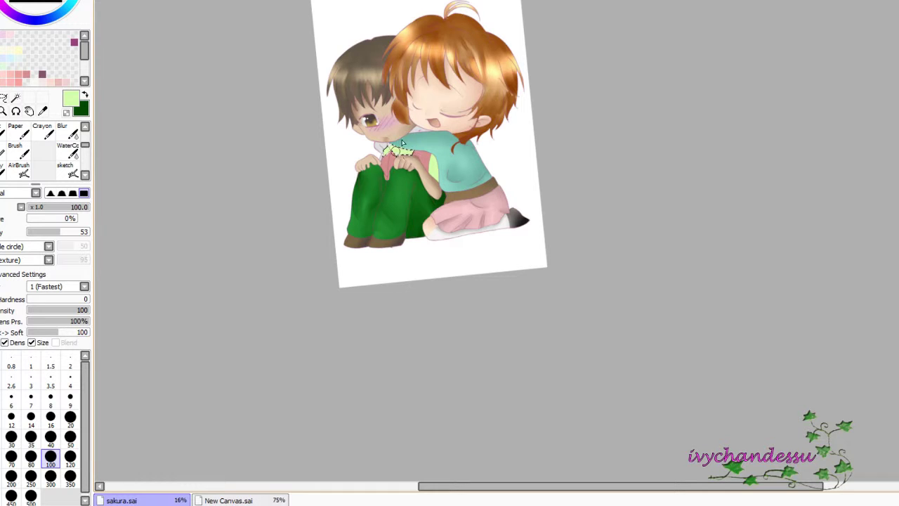
Choose a darker green for shading and select all the visible shirt areas around the pink tie with the Magic Wand.
{"action": "left_click", "coordinate": [42, 1]}
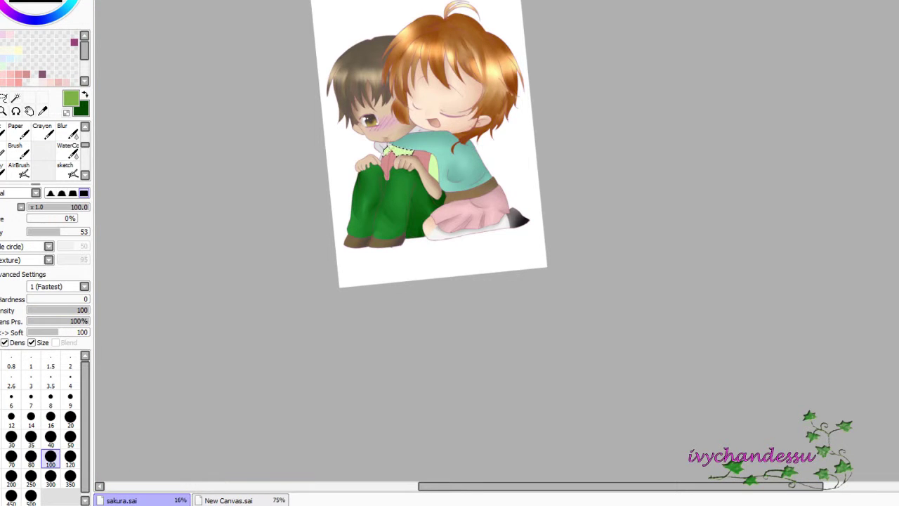
{"action": "scroll", "coordinate": [506, 232], "scroll_direction": "up", "scroll_amount": 5}
{"action": "left_click_drag", "start_coordinate": [201, 40], "coordinate": [529, 294]}
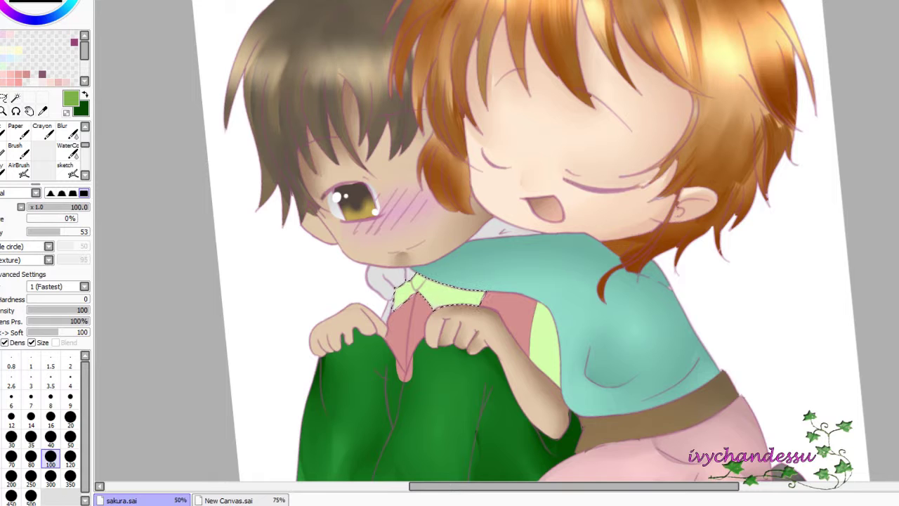
{"action": "left_click", "coordinate": [15, 97]}
{"action": "left_click", "coordinate": [450, 295]}
{"action": "left_click", "coordinate": [546, 339]}
{"action": "left_click", "coordinate": [387, 318]}
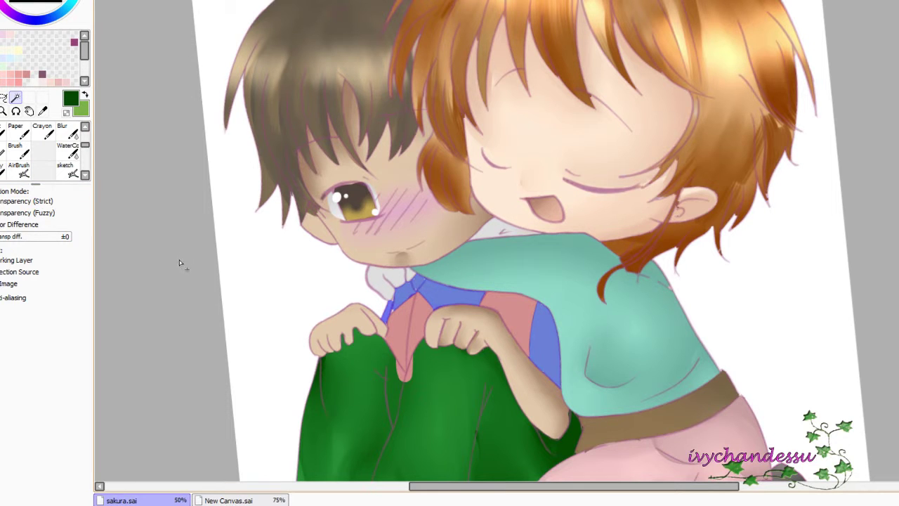
Paint the remaining white sliver of shirt beside the boy's raised hand with the sampled light green at brush size 100.
{"action": "key", "text": "n"}
{"action": "left_click", "coordinate": [548, 340], "text": "alt"}
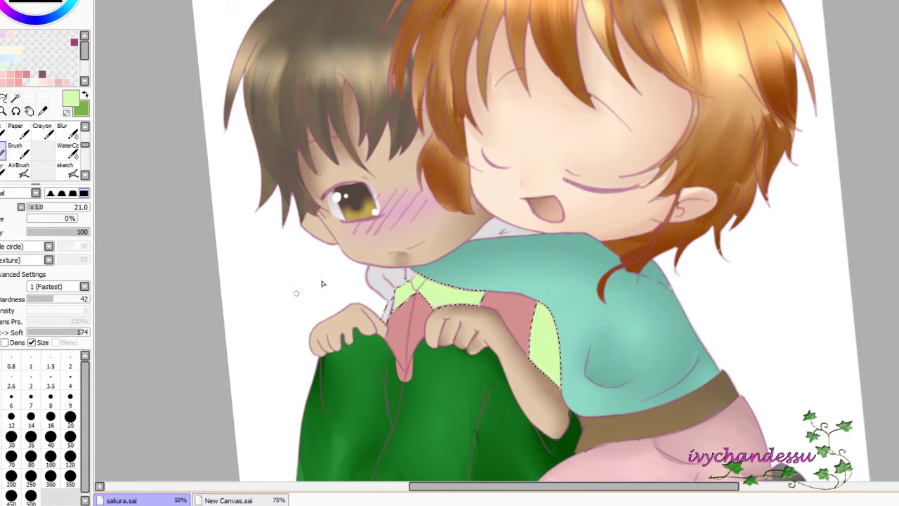
{"action": "key", "text": "a"}
{"action": "left_click_drag", "start_coordinate": [406, 276], "coordinate": [388, 310]}
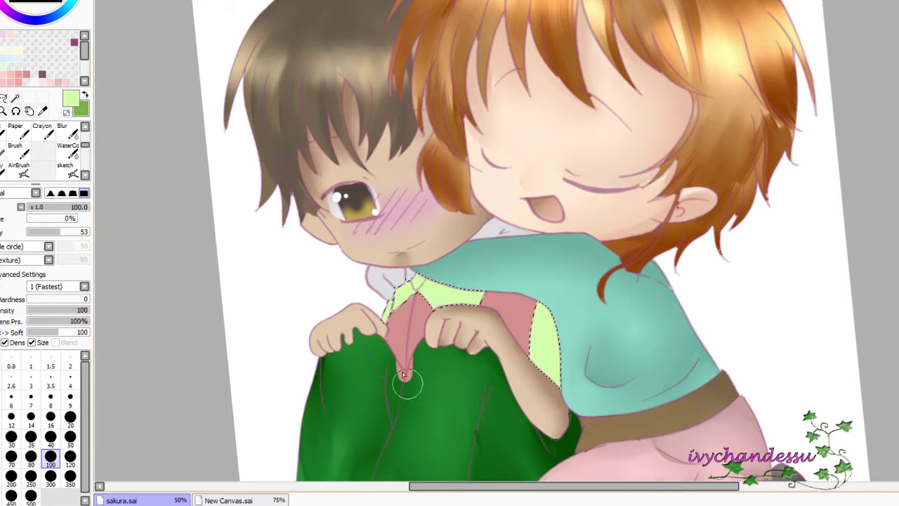
Shade the edges of the boy's shirt areas with the darker green using the watercolour brush at size 97.
{"action": "key", "text": "x"}
{"action": "left_click", "coordinate": [68, 149]}
{"action": "mouse_move", "coordinate": [464, 209]}
{"action": "left_mouse_down"}
{"action": "mouse_move", "coordinate": [460, 286]}
{"action": "mouse_move", "coordinate": [434, 276]}
{"action": "mouse_move", "coordinate": [452, 286]}
{"action": "mouse_move", "coordinate": [552, 283]}
{"action": "mouse_move", "coordinate": [538, 328]}
{"action": "mouse_move", "coordinate": [376, 307]}
{"action": "left_mouse_up"}
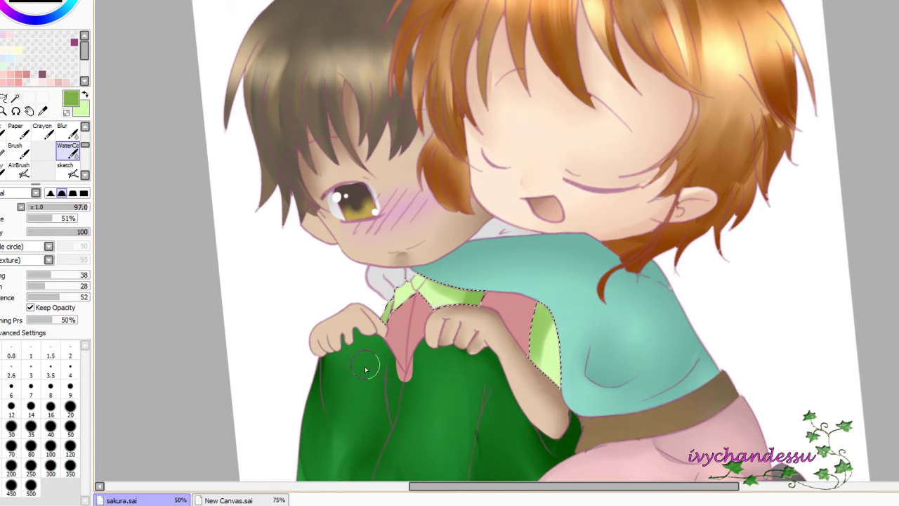
{"action": "key", "text": "e"}
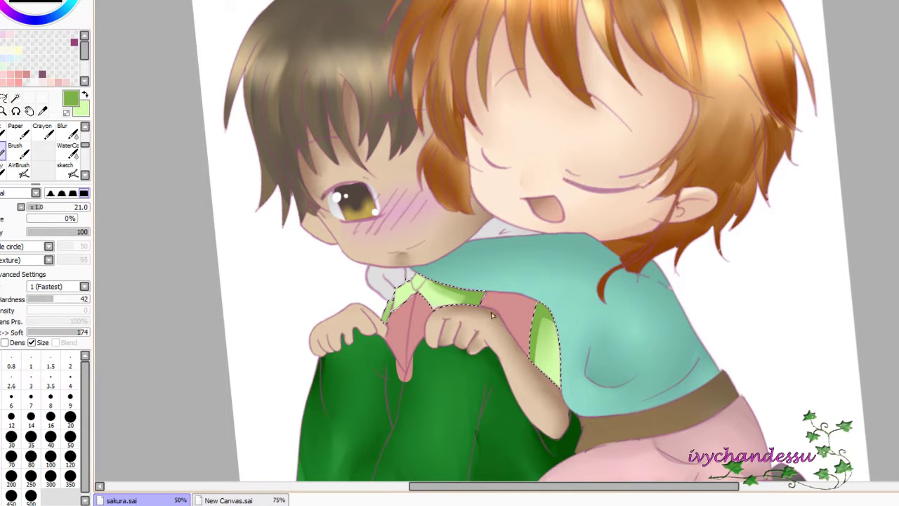
Soften the shirt shading with the Blur brush at size 75, adding darker green under the collar, and clear the selection.
{"action": "left_click", "coordinate": [68, 132]}
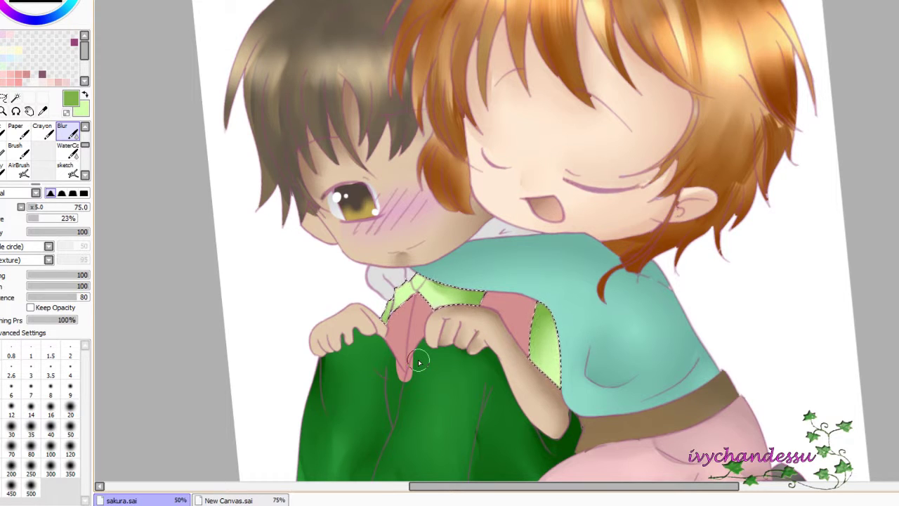
{"action": "key", "text": "e"}
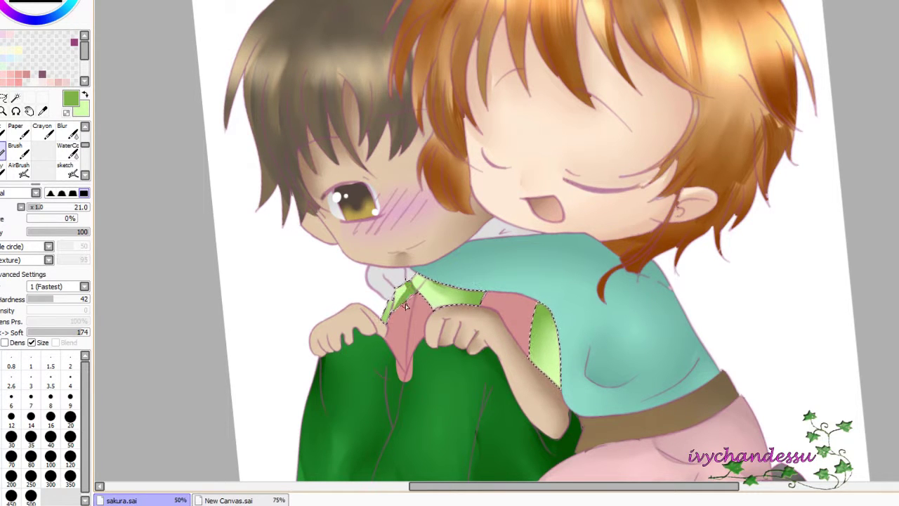
{"action": "key", "text": "e"}
{"action": "mouse_move", "coordinate": [404, 288]}
{"action": "left_mouse_down"}
{"action": "mouse_move", "coordinate": [390, 312]}
{"action": "mouse_move", "coordinate": [421, 299]}
{"action": "mouse_move", "coordinate": [483, 303]}
{"action": "left_mouse_up"}
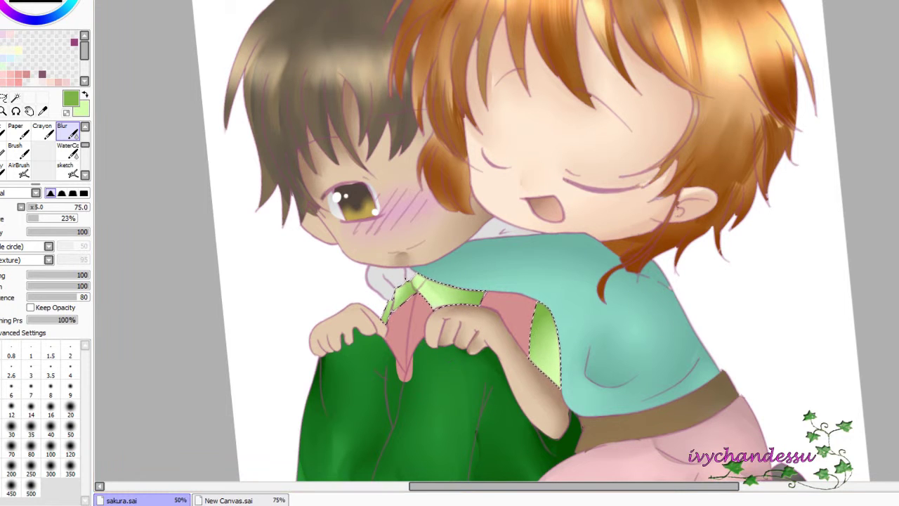
{"action": "key", "text": "ctrl+d"}
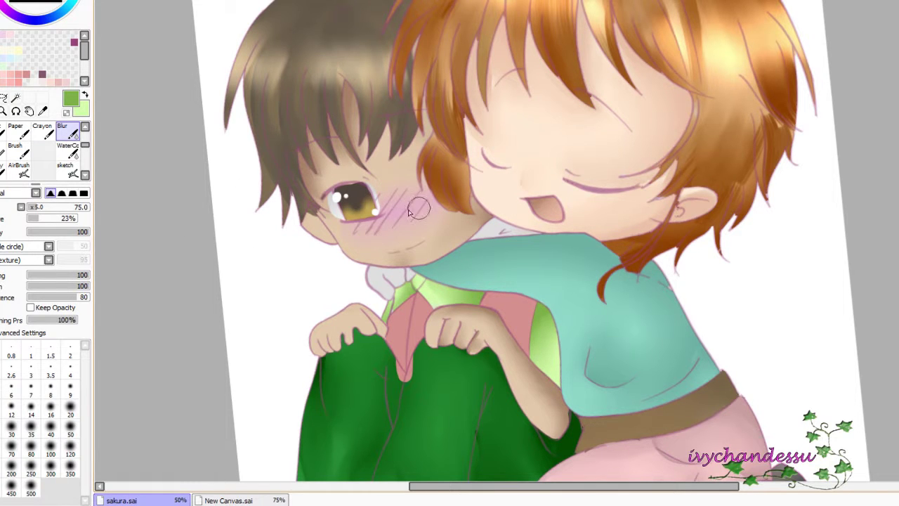
Clean up the dark smudge on the boy's chin and the outer edge of his eye.
{"action": "key", "text": "e"}
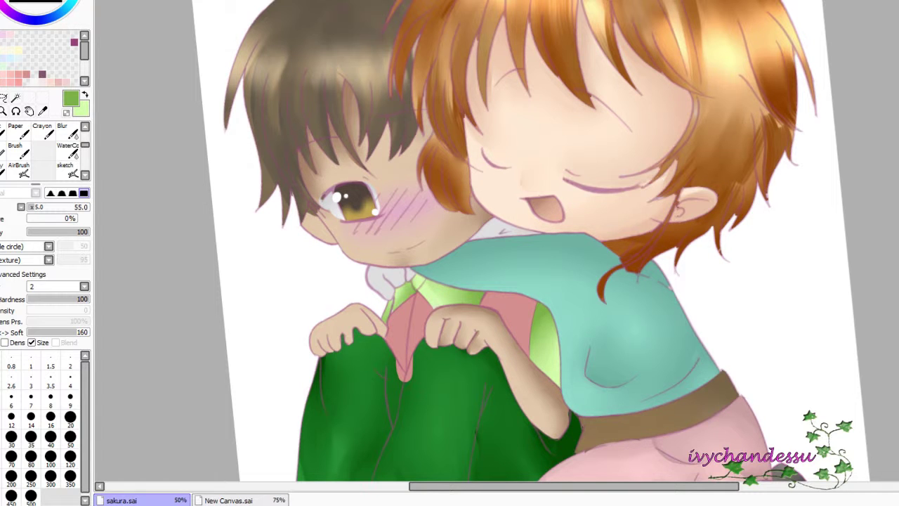
{"action": "scroll", "coordinate": [500, 356], "scroll_direction": "down", "scroll_amount": 2}
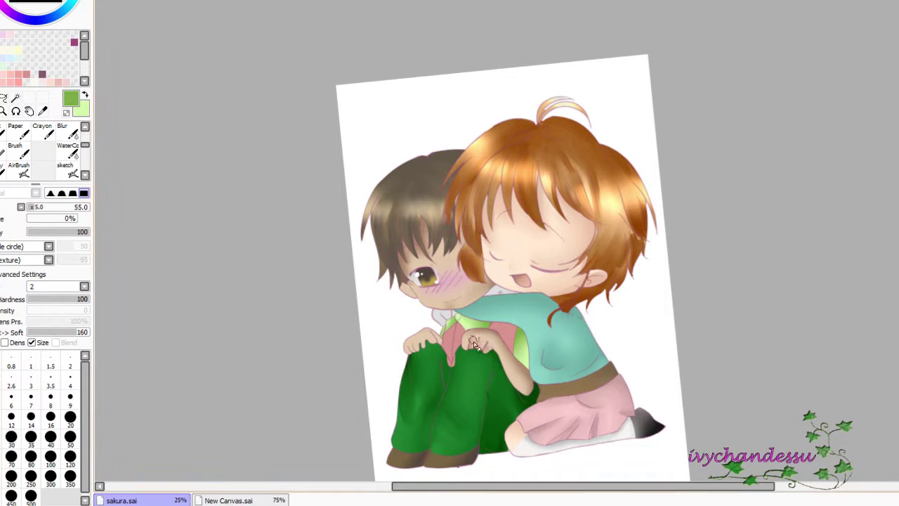
{"action": "left_click_drag", "start_coordinate": [475, 344], "coordinate": [411, 218]}
Sample the skin colour from the New Canvas.sai document and paint the small hand below the boy's chin in sakura.sai.
{"action": "left_click", "coordinate": [229, 500]}
{"action": "left_click", "coordinate": [341, 150], "text": "alt"}
{"action": "key", "text": "ctrl+Tab"}
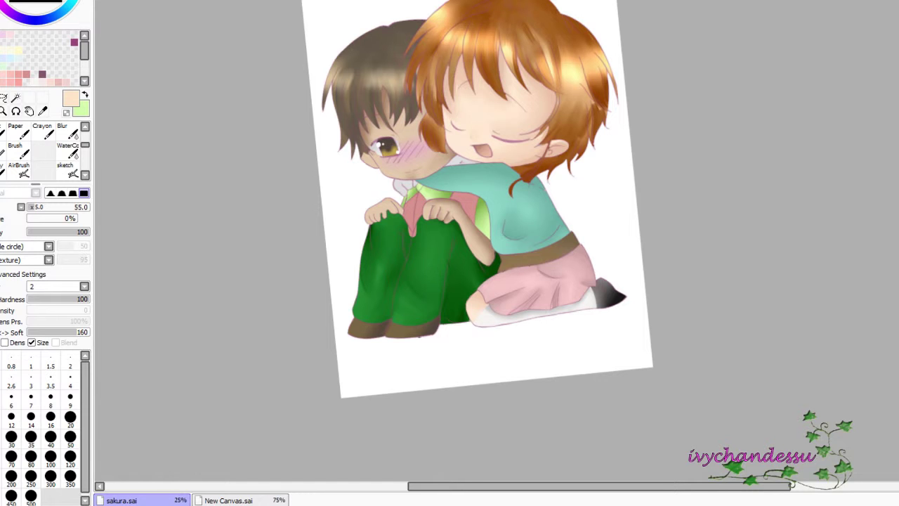
{"action": "key", "text": "e"}
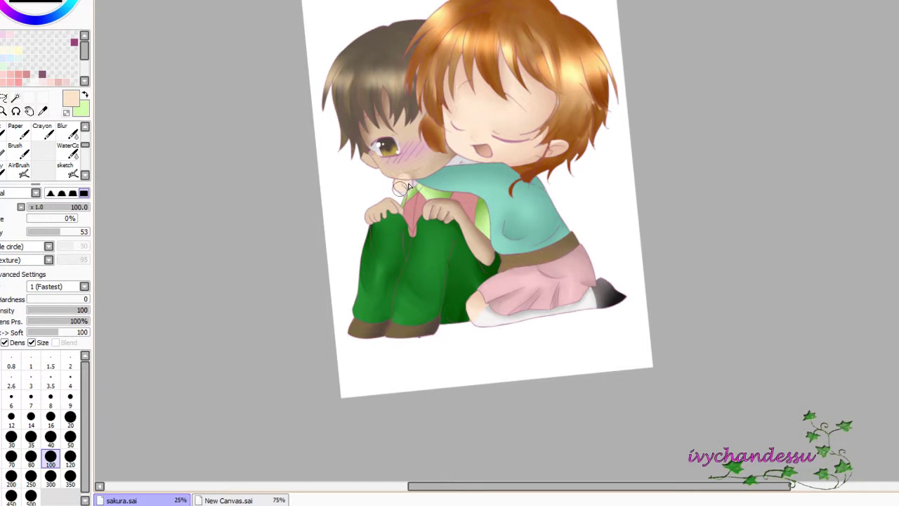
Erase the skin colour spilling over the green shirt around the small hand at eraser size 55.
{"action": "scroll", "coordinate": [407, 188], "scroll_direction": "up", "scroll_amount": 4}
{"action": "key", "text": "b"}
{"action": "mouse_move", "coordinate": [668, 201]}
{"action": "left_mouse_down"}
{"action": "mouse_move", "coordinate": [492, 155]}
{"action": "mouse_move", "coordinate": [409, 184]}
{"action": "mouse_move", "coordinate": [348, 126]}
{"action": "mouse_move", "coordinate": [351, 132]}
{"action": "left_mouse_up"}
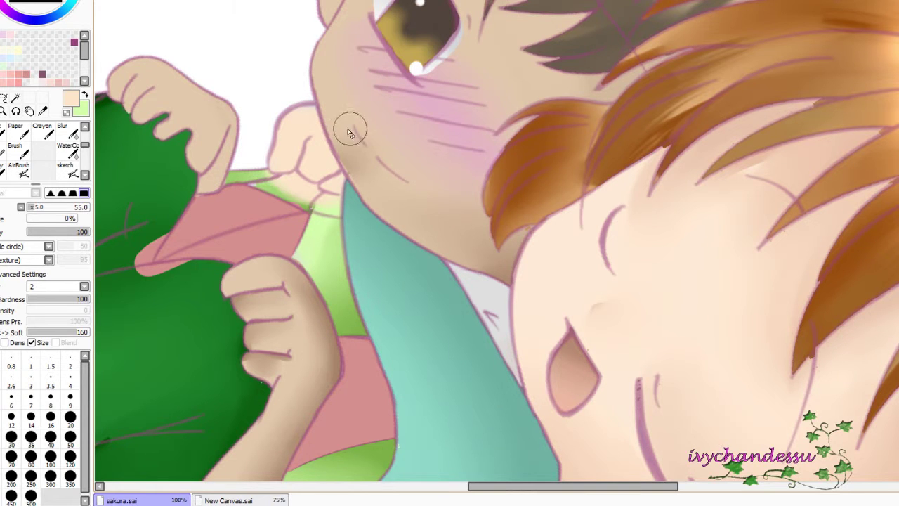
{"action": "mouse_move", "coordinate": [341, 211]}
{"action": "left_mouse_down"}
{"action": "mouse_move", "coordinate": [708, 98]}
{"action": "mouse_move", "coordinate": [772, 164]}
{"action": "mouse_move", "coordinate": [624, 305]}
{"action": "mouse_move", "coordinate": [236, 309]}
{"action": "left_mouse_up"}
Erase the brown hair colour spilling past the fringe strands onto the girl's forehead at eraser size 55.
{"action": "scroll", "coordinate": [773, 165], "scroll_direction": "down", "scroll_amount": 5}
{"action": "scroll", "coordinate": [486, 155], "scroll_direction": "up", "scroll_amount": 4}
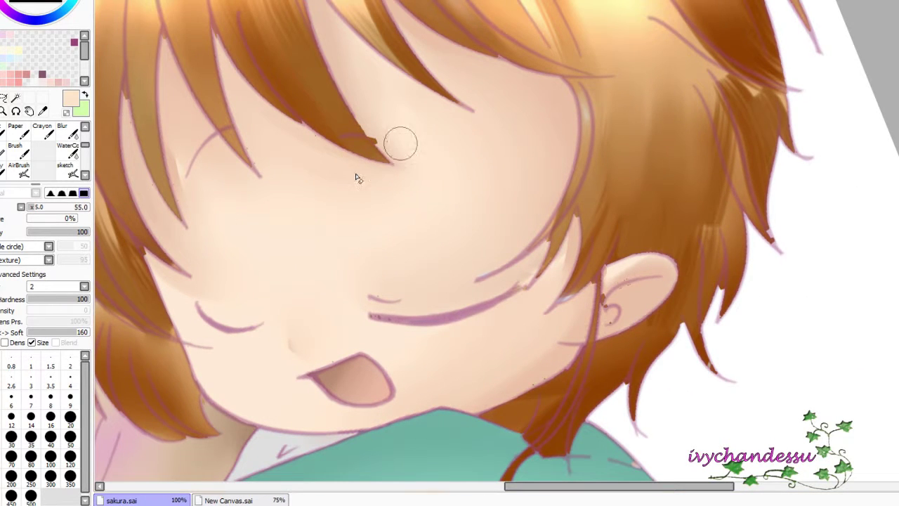
{"action": "left_click_drag", "start_coordinate": [387, 136], "coordinate": [373, 114]}
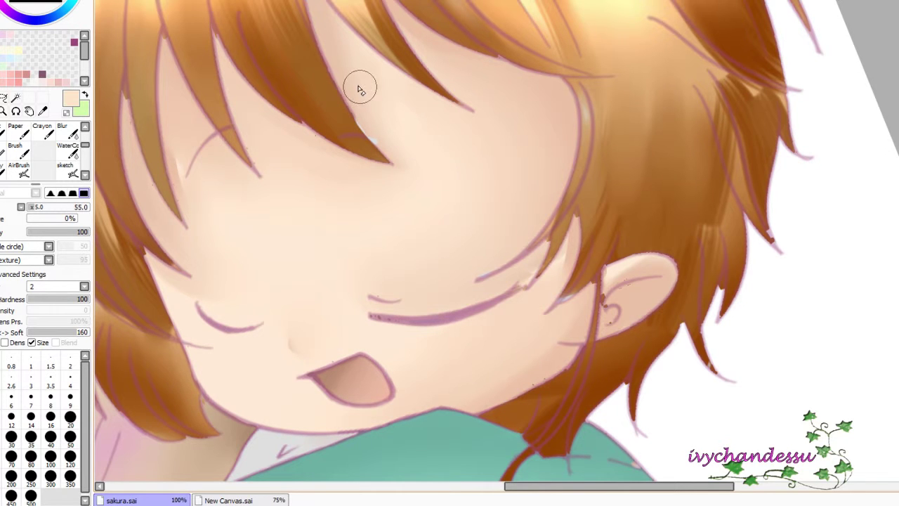
{"action": "left_click_drag", "start_coordinate": [202, 144], "coordinate": [184, 138]}
{"action": "scroll", "coordinate": [311, 28], "scroll_direction": "down", "scroll_amount": 3}
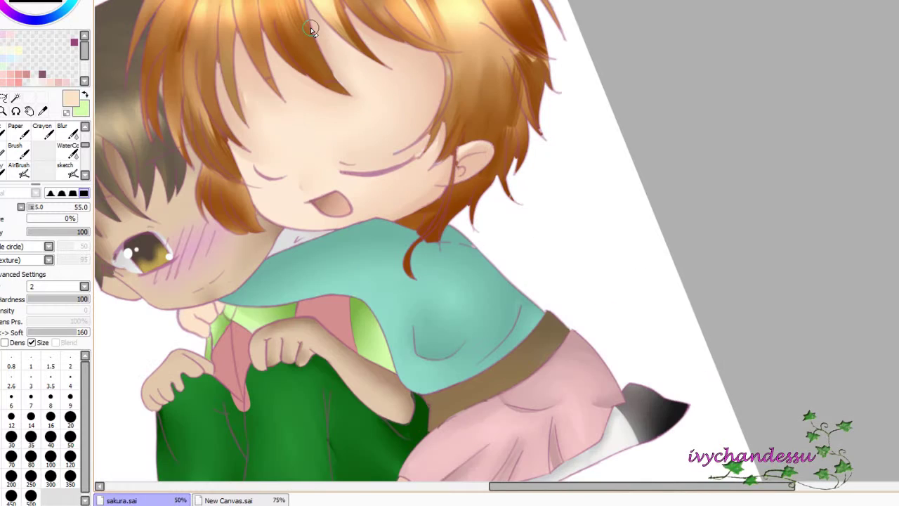
{"action": "left_click", "coordinate": [3, 149]}
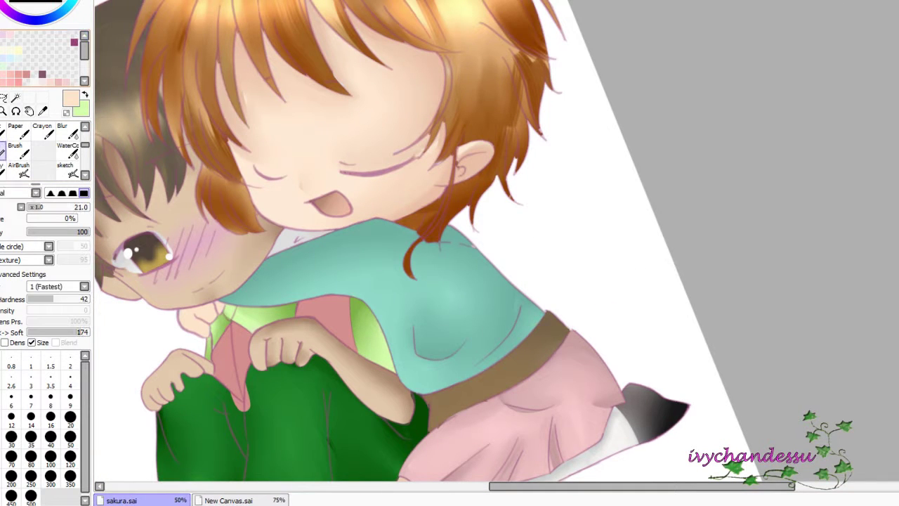
{"action": "left_click_drag", "start_coordinate": [420, 74], "coordinate": [349, 139]}
{"action": "key", "text": "ctrl+z"}
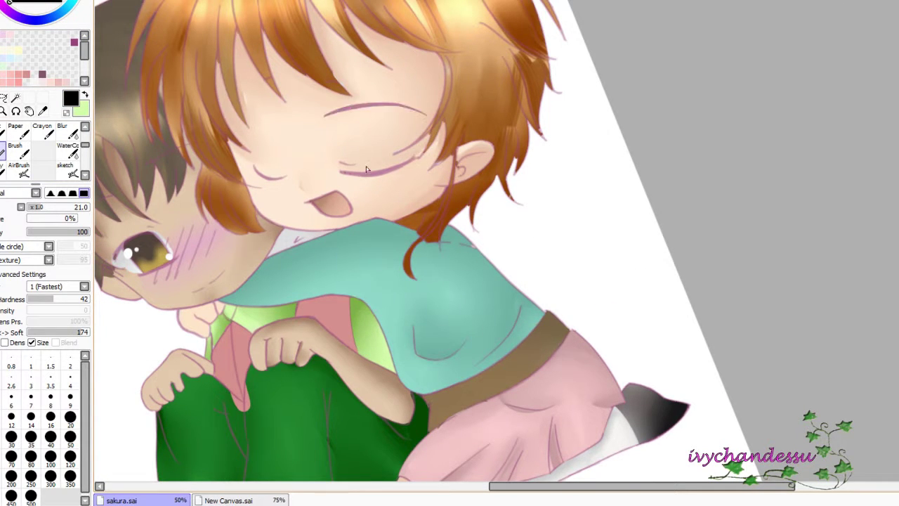
{"action": "left_click_drag", "start_coordinate": [157, 65], "coordinate": [389, 160]}
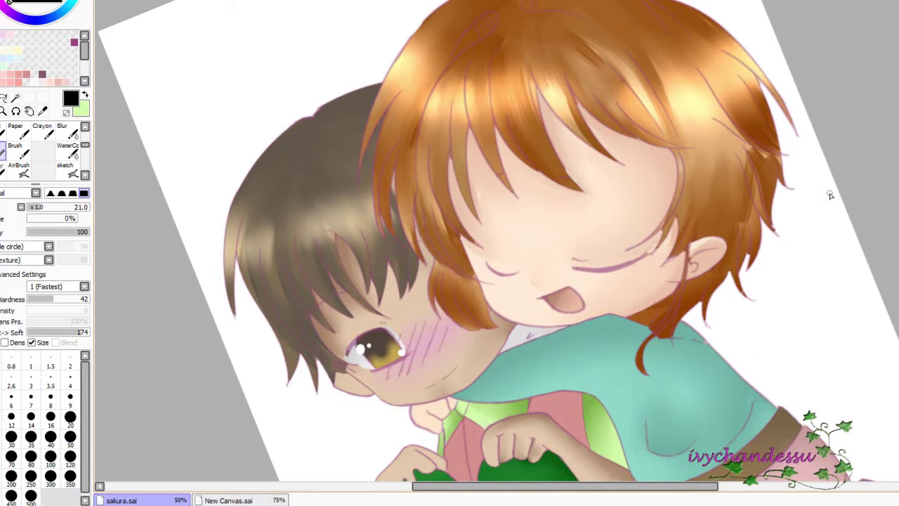
{"action": "left_click_drag", "start_coordinate": [508, 293], "coordinate": [336, 238]}
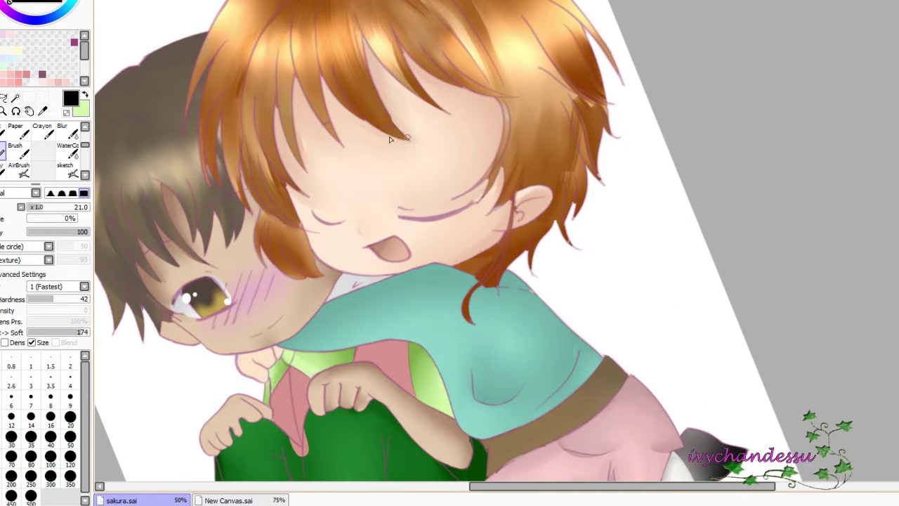
{"action": "left_click_drag", "start_coordinate": [407, 170], "coordinate": [465, 149]}
{"action": "key", "text": "ctrl+z"}
Draw the girl's two eyebrows as thin black lines at brush size 2.
{"action": "left_click", "coordinate": [31, 362]}
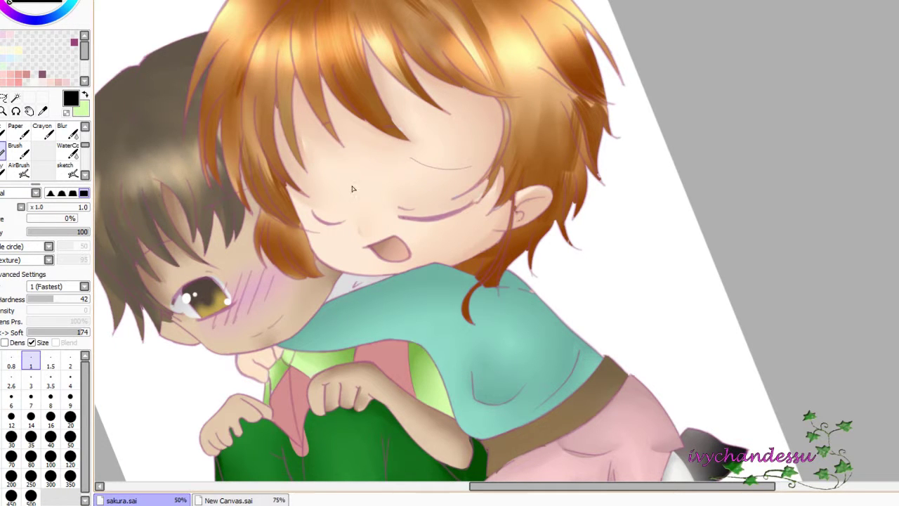
{"action": "left_click", "coordinate": [70, 365]}
{"action": "left_click_drag", "start_coordinate": [471, 156], "coordinate": [399, 163]}
{"action": "mouse_move", "coordinate": [345, 168]}
{"action": "left_mouse_down"}
{"action": "mouse_move", "coordinate": [304, 194]}
{"action": "mouse_move", "coordinate": [375, 86]}
{"action": "left_mouse_up"}
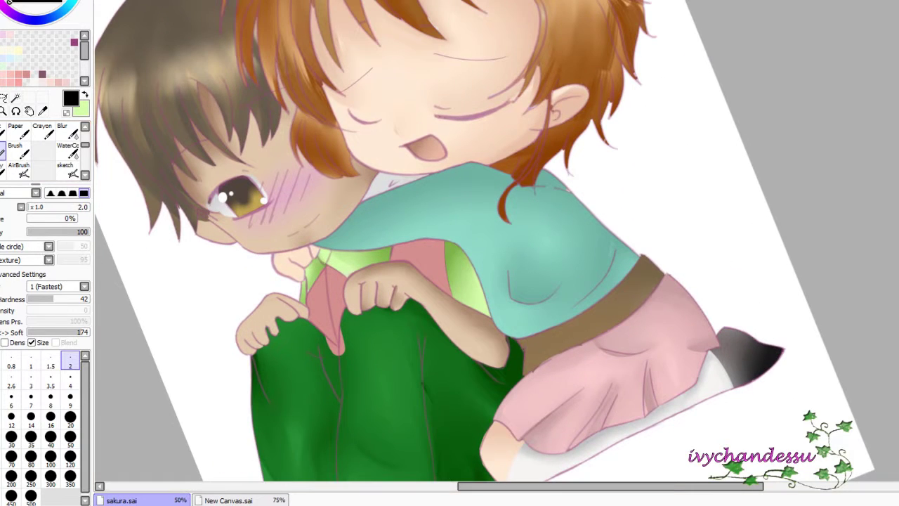
Paint a light pink blush patch on the girl's cheek near her ear at brush size 36.
{"action": "left_click", "coordinate": [9, 2]}
{"action": "left_click", "coordinate": [21, 17]}
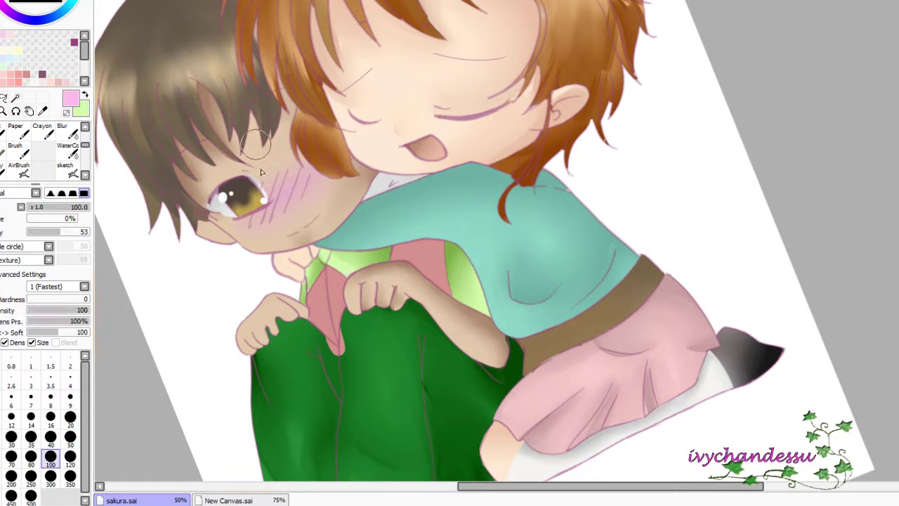
{"action": "left_click_drag", "start_coordinate": [40, 210], "coordinate": [67, 207]}
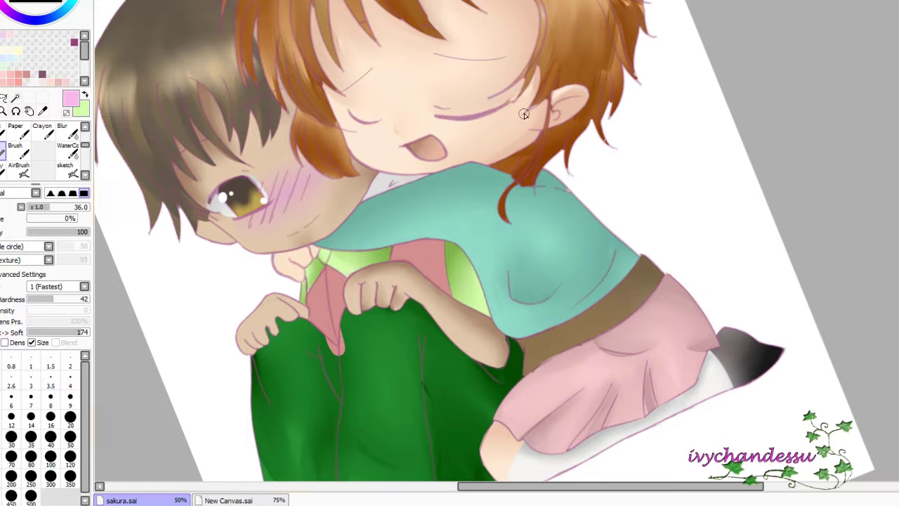
{"action": "left_click_drag", "start_coordinate": [520, 111], "coordinate": [543, 107]}
{"action": "scroll", "coordinate": [545, 105], "scroll_direction": "down", "scroll_amount": 4}
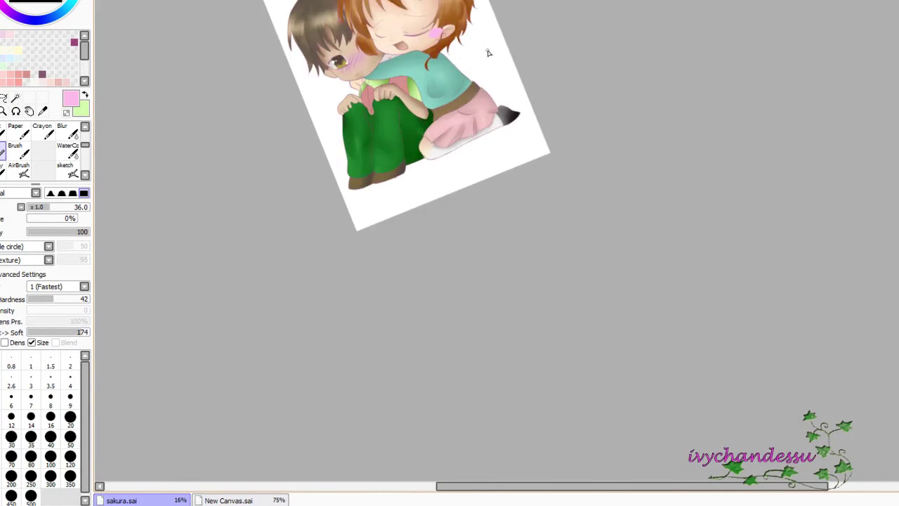
Rework the girl's pink cheek blush into an oval and adjust its placement beside her ear with Transform.
{"action": "key", "text": "e"}
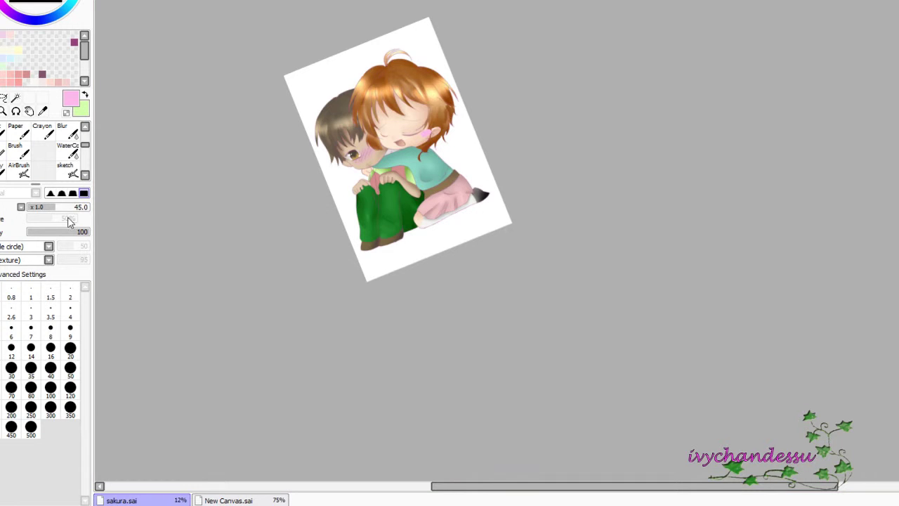
{"action": "left_click", "coordinate": [51, 389]}
{"action": "scroll", "coordinate": [115, 169], "scroll_direction": "up", "scroll_amount": 4}
{"action": "mouse_move", "coordinate": [500, 97]}
{"action": "left_mouse_down"}
{"action": "mouse_move", "coordinate": [534, 86]}
{"action": "mouse_move", "coordinate": [551, 105]}
{"action": "mouse_move", "coordinate": [580, 114]}
{"action": "left_mouse_up"}
{"action": "key", "text": "ctrl+t"}
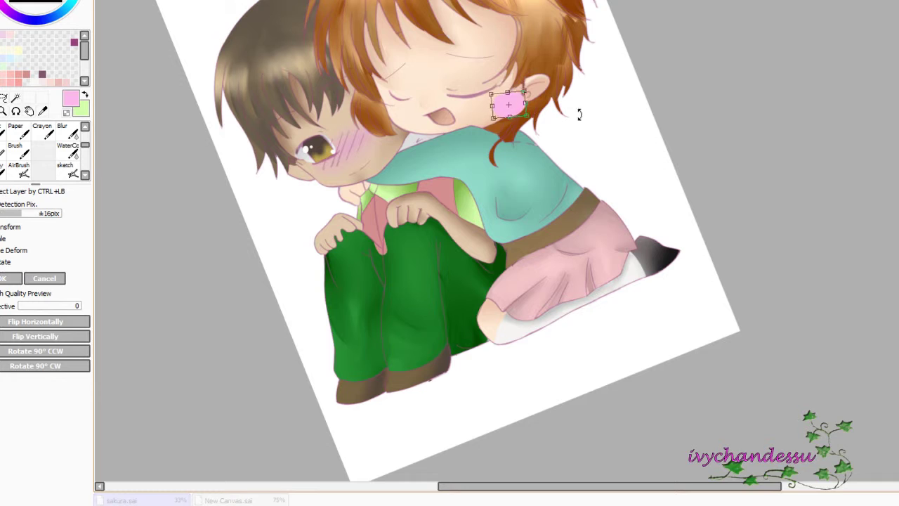
{"action": "key", "text": "Return"}
{"action": "key", "text": "ctrl+t"}
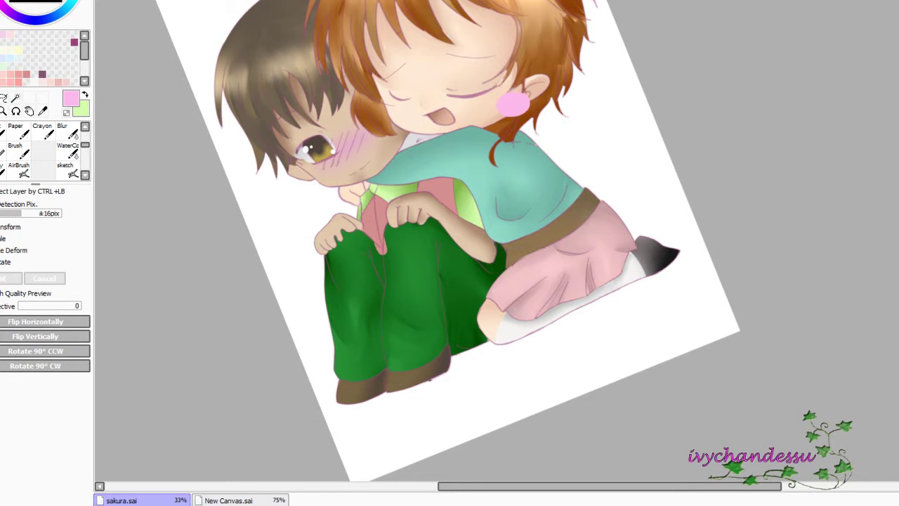
{"action": "scroll", "coordinate": [675, 65], "scroll_direction": "down", "scroll_amount": 2}
{"action": "left_click_drag", "start_coordinate": [688, 108], "coordinate": [787, 213]}
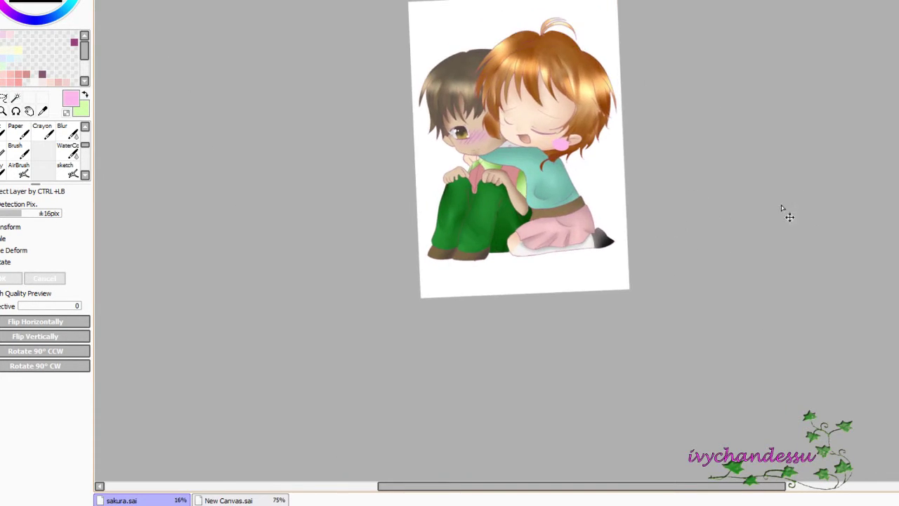
Erase the pink vest colour spilling past the vest's pointed tip onto the boy's green trousers at eraser size 55.
{"action": "scroll", "coordinate": [548, 233], "scroll_direction": "up", "scroll_amount": 2}
{"action": "scroll", "coordinate": [548, 233], "scroll_direction": "up", "scroll_amount": 2}
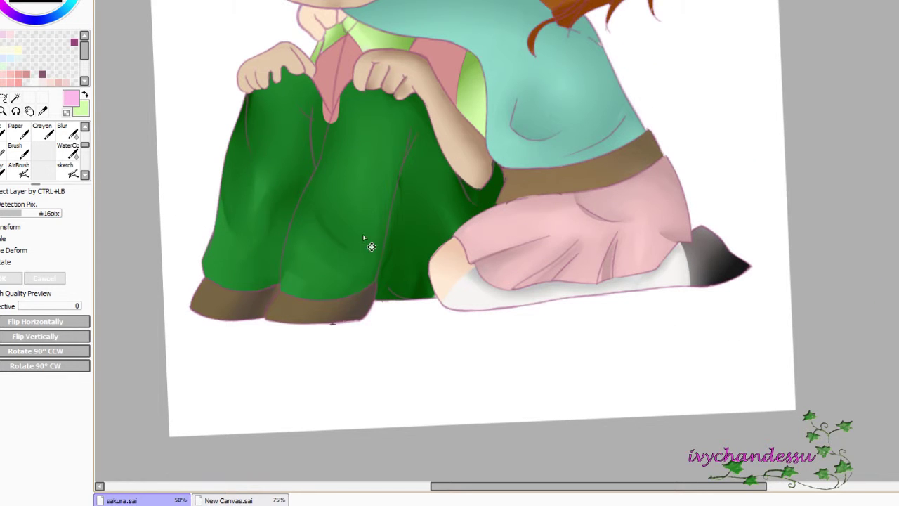
{"action": "scroll", "coordinate": [358, 172], "scroll_direction": "up", "scroll_amount": 2}
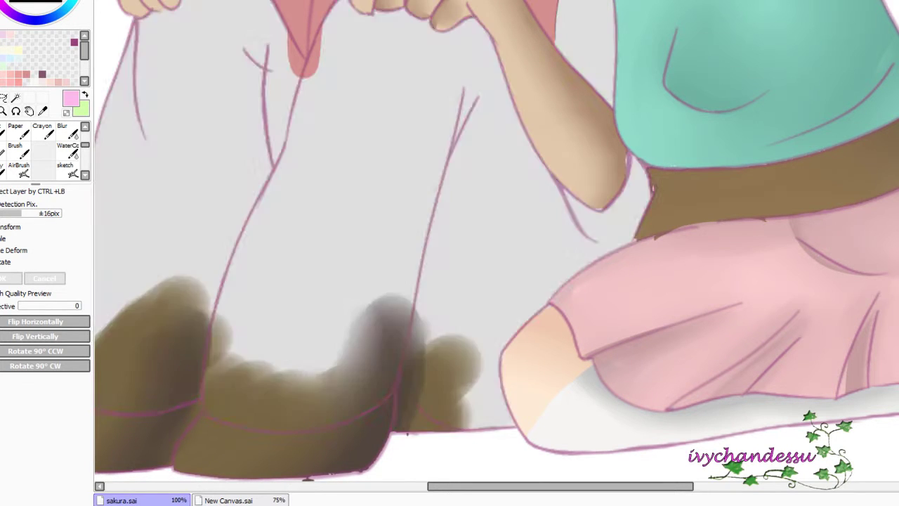
{"action": "key", "text": "Return"}
{"action": "scroll", "coordinate": [281, 281], "scroll_direction": "up", "scroll_amount": 3}
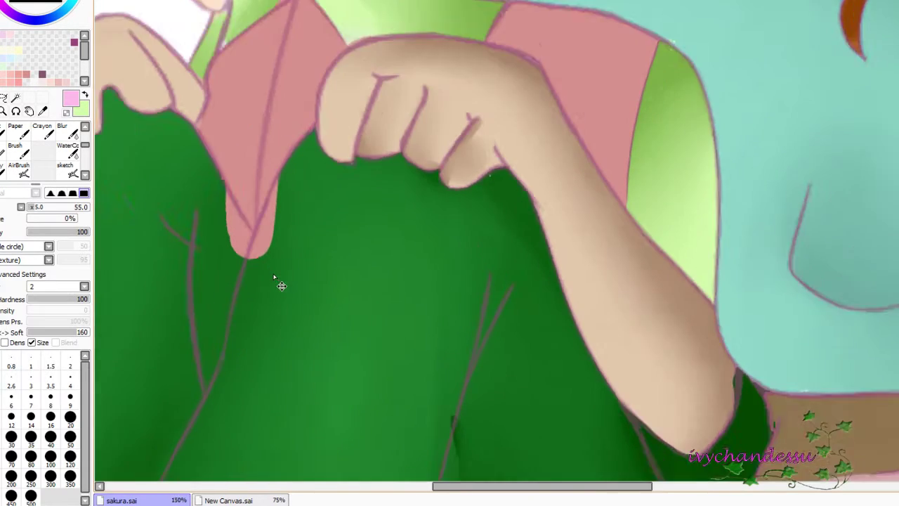
{"action": "left_click_drag", "start_coordinate": [236, 242], "coordinate": [156, 152]}
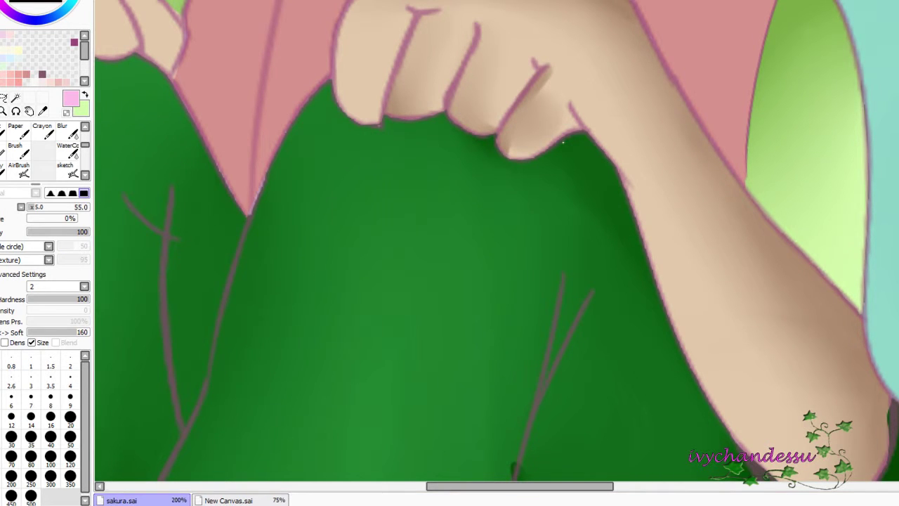
Paint dark red shadows over the boy's pink vest, along the centre opening and beneath the girl's sleeve.
{"action": "left_click", "coordinate": [299, 34], "text": "alt"}
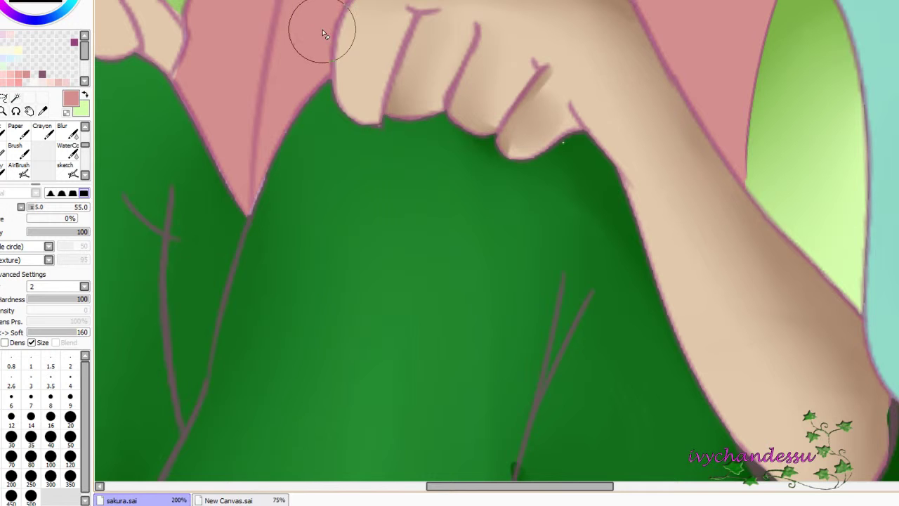
{"action": "key", "text": "b"}
{"action": "left_click_drag", "start_coordinate": [461, 107], "coordinate": [356, 261]}
{"action": "mouse_move", "coordinate": [443, 77]}
{"action": "left_mouse_down"}
{"action": "mouse_move", "coordinate": [492, 99]}
{"action": "mouse_move", "coordinate": [667, 130]}
{"action": "left_mouse_up"}
{"action": "left_click", "coordinate": [68, 149]}
{"action": "mouse_move", "coordinate": [468, 140]}
{"action": "left_mouse_down"}
{"action": "mouse_move", "coordinate": [517, 102]}
{"action": "mouse_move", "coordinate": [618, 302]}
{"action": "left_mouse_up"}
{"action": "left_click_drag", "start_coordinate": [625, 182], "coordinate": [618, 323]}
{"action": "left_click_drag", "start_coordinate": [402, 241], "coordinate": [496, 364]}
{"action": "mouse_move", "coordinate": [303, 175]}
{"action": "left_mouse_down"}
{"action": "mouse_move", "coordinate": [351, 297]}
{"action": "mouse_move", "coordinate": [267, 380]}
{"action": "left_mouse_up"}
{"action": "scroll", "coordinate": [311, 201], "scroll_direction": "down", "scroll_amount": 2}
{"action": "scroll", "coordinate": [435, 77], "scroll_direction": "right", "scroll_amount": 4}
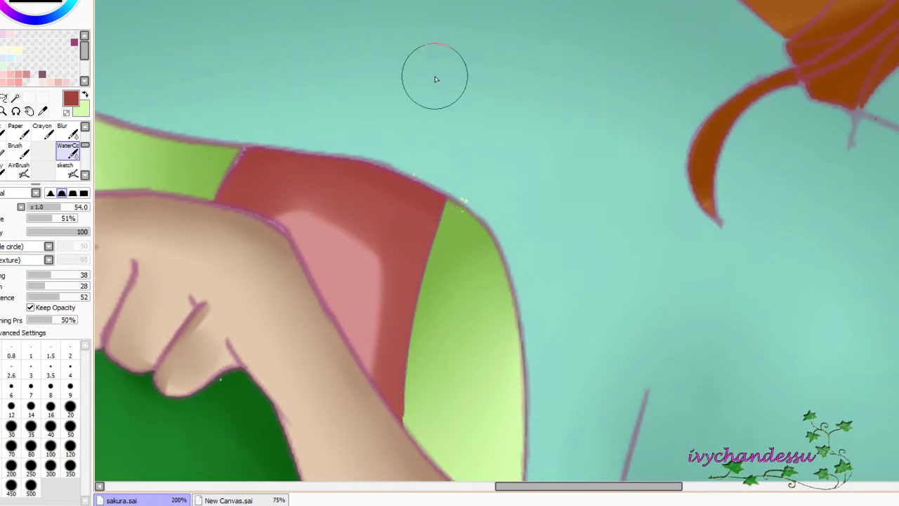
Blend the vest's dark red shadows smoothly into the pink base with the Blur tool at size 75.
{"action": "key", "text": "r"}
{"action": "scroll", "coordinate": [445, 201], "scroll_direction": "left", "scroll_amount": 4}
{"action": "scroll", "coordinate": [445, 201], "scroll_direction": "down", "scroll_amount": 1}
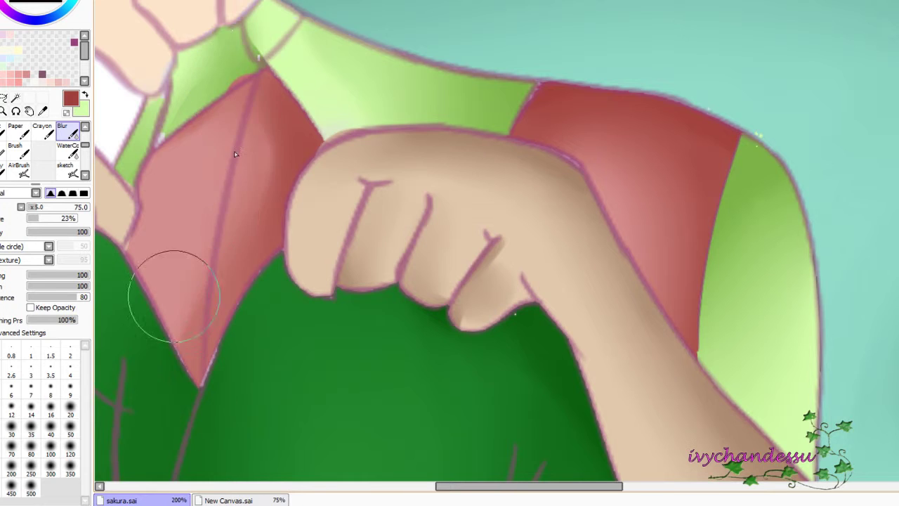
{"action": "scroll", "coordinate": [105, 431], "scroll_direction": "down", "scroll_amount": 3}
{"action": "left_click_drag", "start_coordinate": [378, 258], "coordinate": [413, 141]}
Sample the light tan and darker brown skin tones from New Canvas.sai and return to sakura.sai with the brush.
{"action": "left_click", "coordinate": [228, 500]}
{"action": "scroll", "coordinate": [573, 195], "scroll_direction": "right", "scroll_amount": 5}
{"action": "scroll", "coordinate": [573, 194], "scroll_direction": "up", "scroll_amount": 2}
{"action": "left_click", "coordinate": [440, 296], "text": "alt"}
{"action": "left_click", "coordinate": [460, 261], "text": "alt"}
{"action": "key", "text": "ctrl+Tab"}
{"action": "key", "text": "b"}
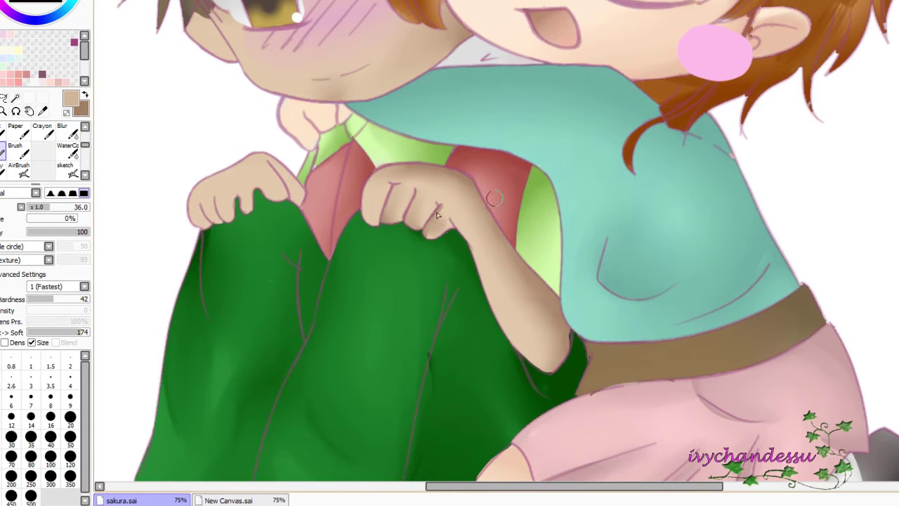
Paint brown shadow strokes between the fingers of the boy's hand beside the girl's sleeve at brush size 14.
{"action": "scroll", "coordinate": [452, 230], "scroll_direction": "up", "scroll_amount": 3}
{"action": "left_click_drag", "start_coordinate": [443, 220], "coordinate": [512, 176]}
{"action": "left_click", "coordinate": [511, 176], "text": "alt"}
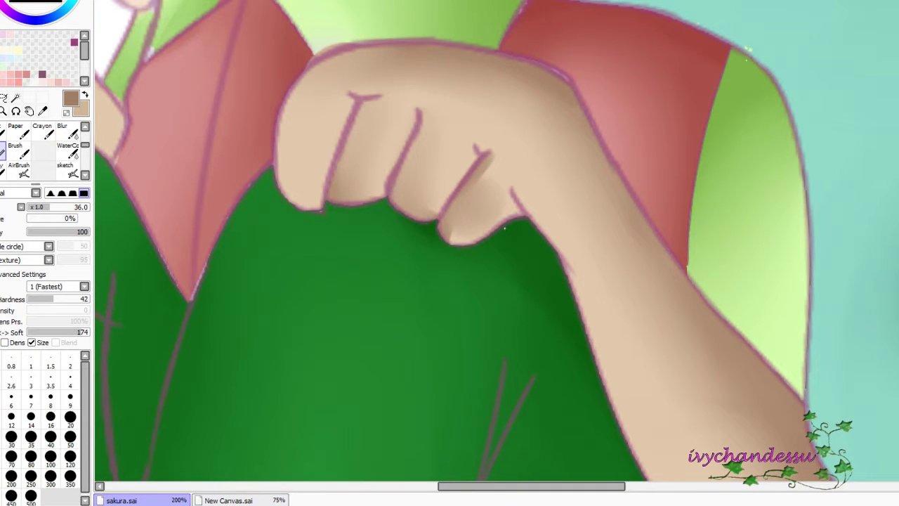
{"action": "left_click", "coordinate": [39, 209]}
{"action": "left_click", "coordinate": [30, 420]}
{"action": "mouse_move", "coordinate": [489, 155]}
{"action": "left_mouse_down"}
{"action": "mouse_move", "coordinate": [462, 201]}
{"action": "mouse_move", "coordinate": [453, 239]}
{"action": "left_mouse_up"}
{"action": "left_click_drag", "start_coordinate": [418, 108], "coordinate": [404, 211]}
{"action": "left_click_drag", "start_coordinate": [399, 163], "coordinate": [393, 207]}
{"action": "mouse_move", "coordinate": [365, 105]}
{"action": "left_mouse_down"}
{"action": "mouse_move", "coordinate": [339, 214]}
{"action": "mouse_move", "coordinate": [497, 352]}
{"action": "mouse_move", "coordinate": [550, 383]}
{"action": "left_mouse_up"}
Paint brown shadows between the fingers and along the wrist of the boy's other hand at size 14.
{"action": "left_click_drag", "start_coordinate": [223, 181], "coordinate": [284, 278]}
{"action": "left_click_drag", "start_coordinate": [240, 211], "coordinate": [309, 314]}
{"action": "left_click_drag", "start_coordinate": [345, 274], "coordinate": [467, 215]}
{"action": "left_click_drag", "start_coordinate": [307, 249], "coordinate": [309, 277]}
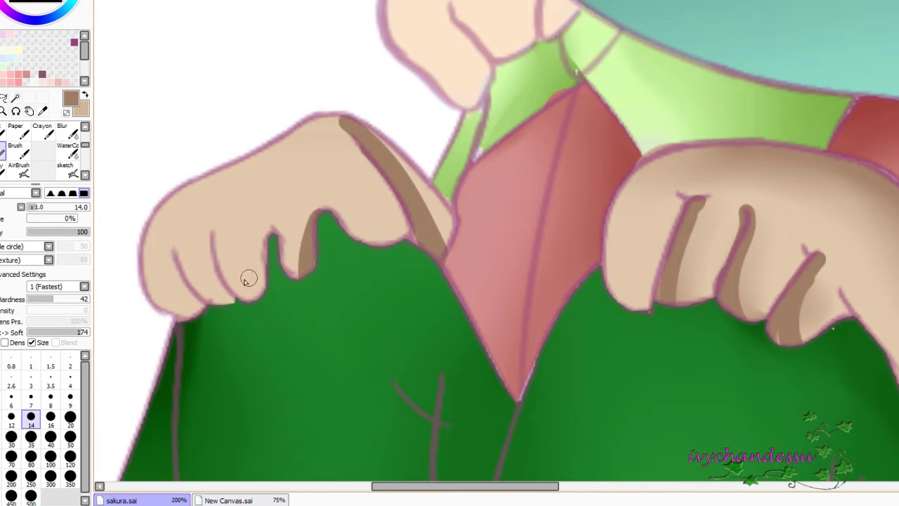
{"action": "left_click_drag", "start_coordinate": [167, 243], "coordinate": [259, 307]}
{"action": "left_click_drag", "start_coordinate": [209, 228], "coordinate": [232, 300]}
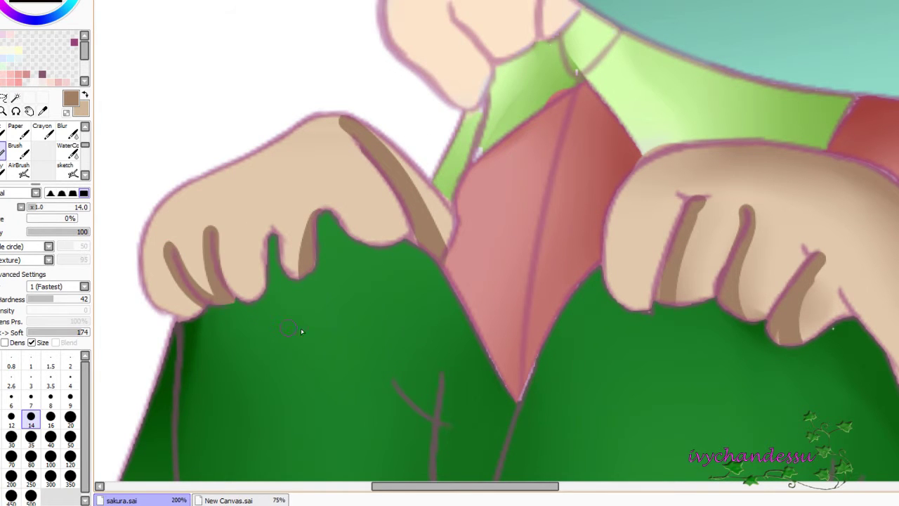